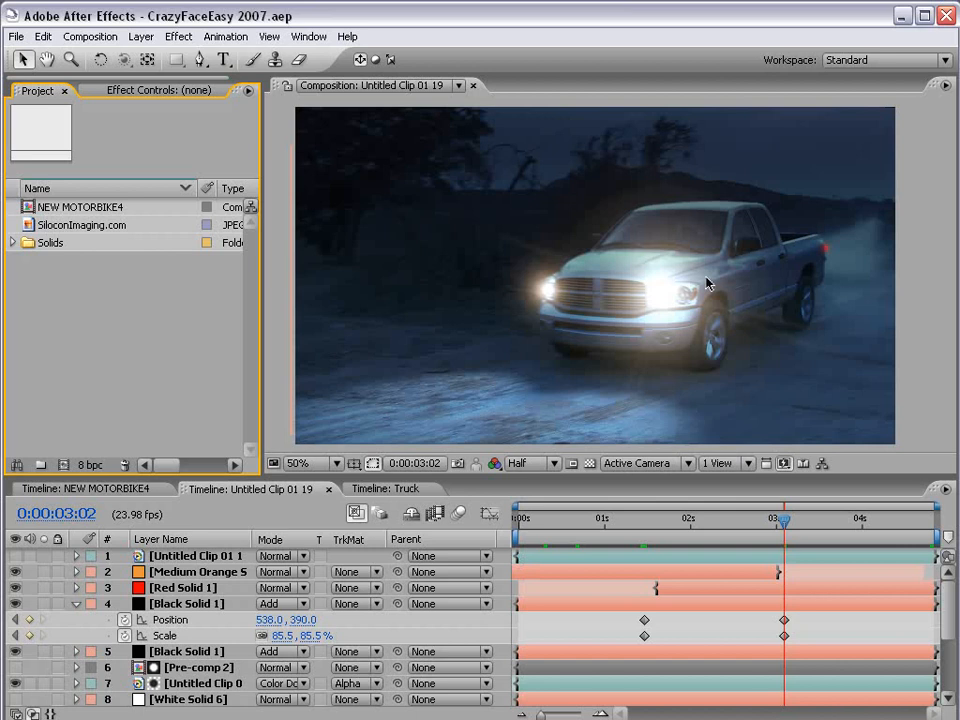
# Step: Compare the night composite with the original footage at the 0:00:01:11 keyframe by toggling the top clip layer's visibility
pyautogui.click(15, 557)
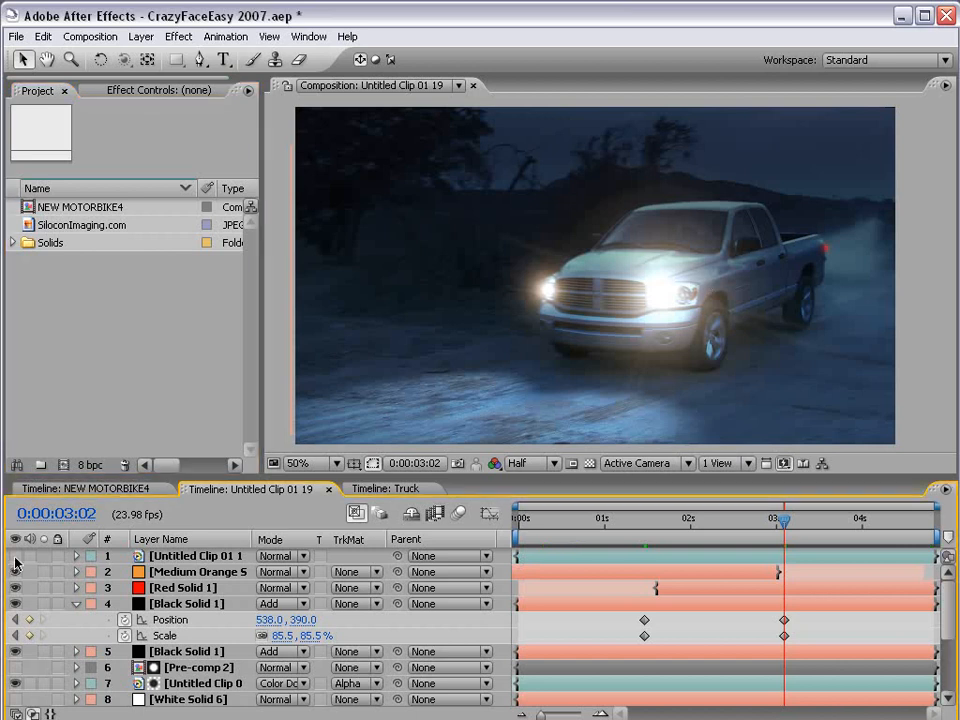
pyautogui.press('j')
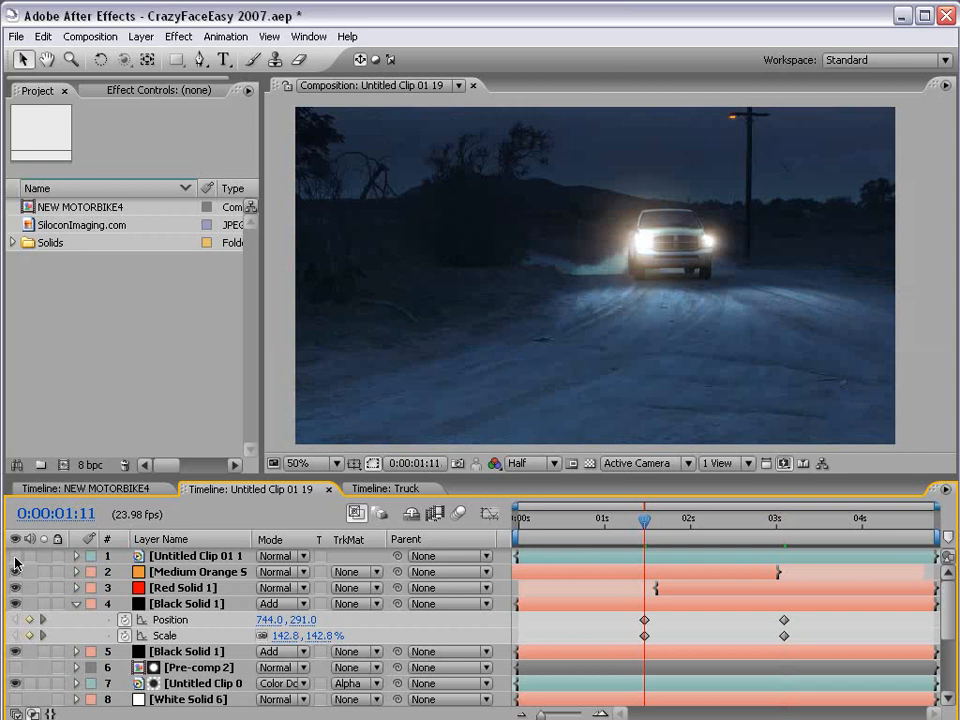
pyautogui.click(15, 558)
pyautogui.press('k')
pyautogui.press('j')
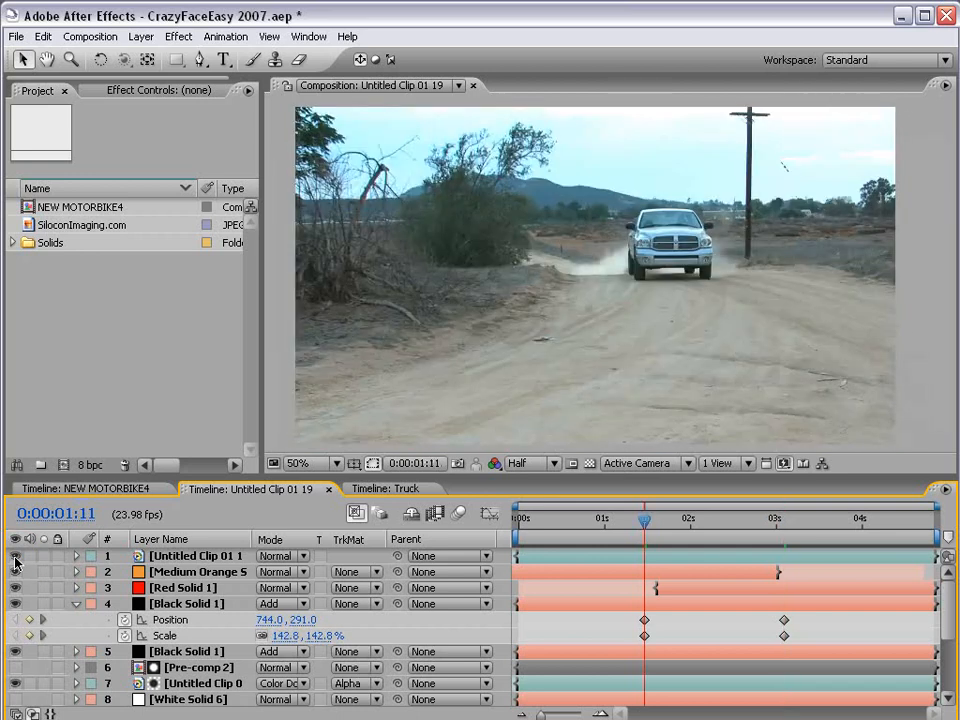
pyautogui.click(15, 557)
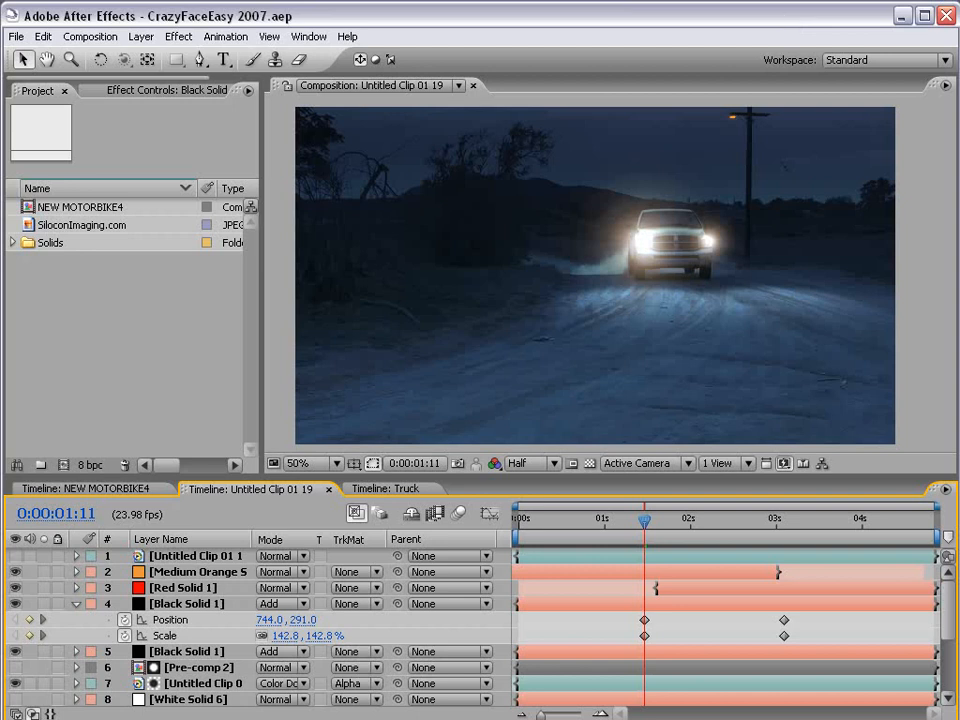
# Step: Switch to Firefox, search Google Images for carp, examine the photo of a person holding a carp, and return to After Effects
pyautogui.hotkey('alt', 'Tab')
pyautogui.write('carp')
pyautogui.click(655, 298)
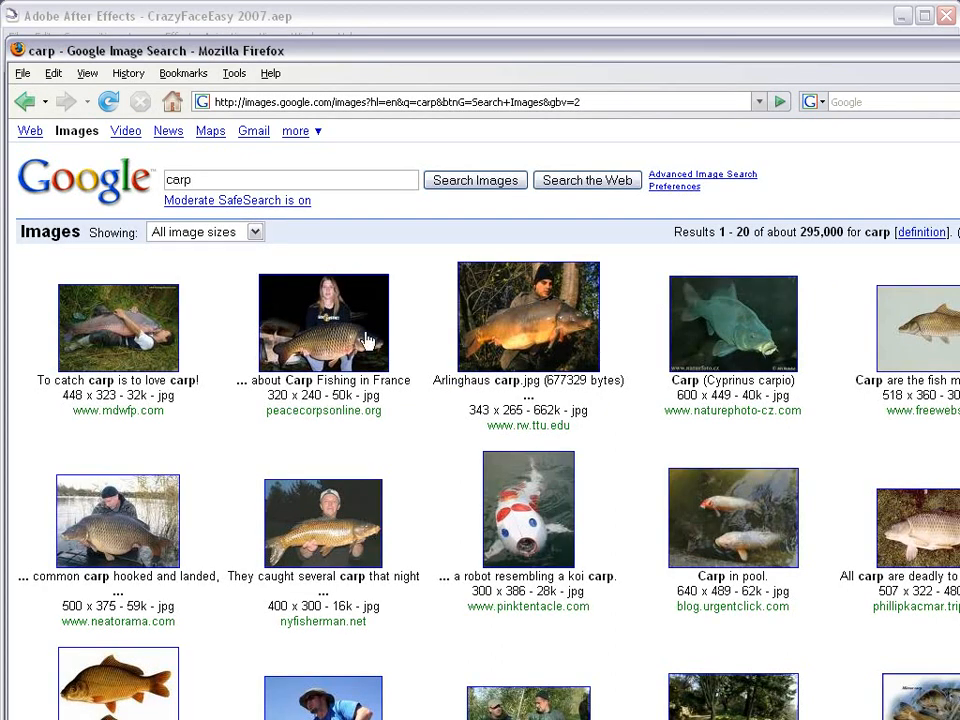
pyautogui.click(350, 365)
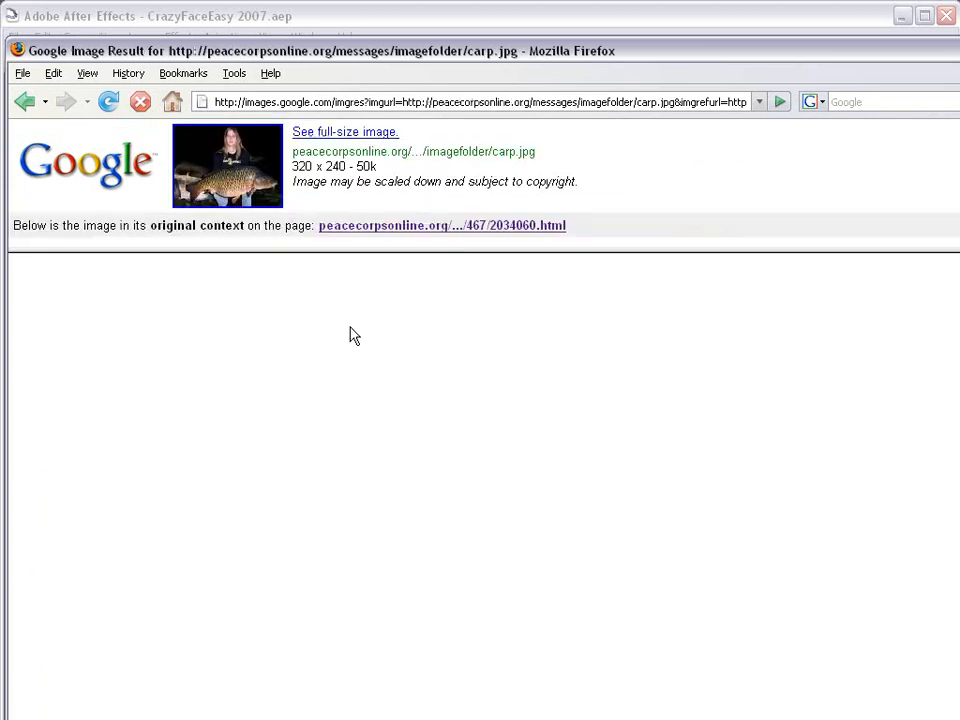
pyautogui.scroll(-2, 429, 502)
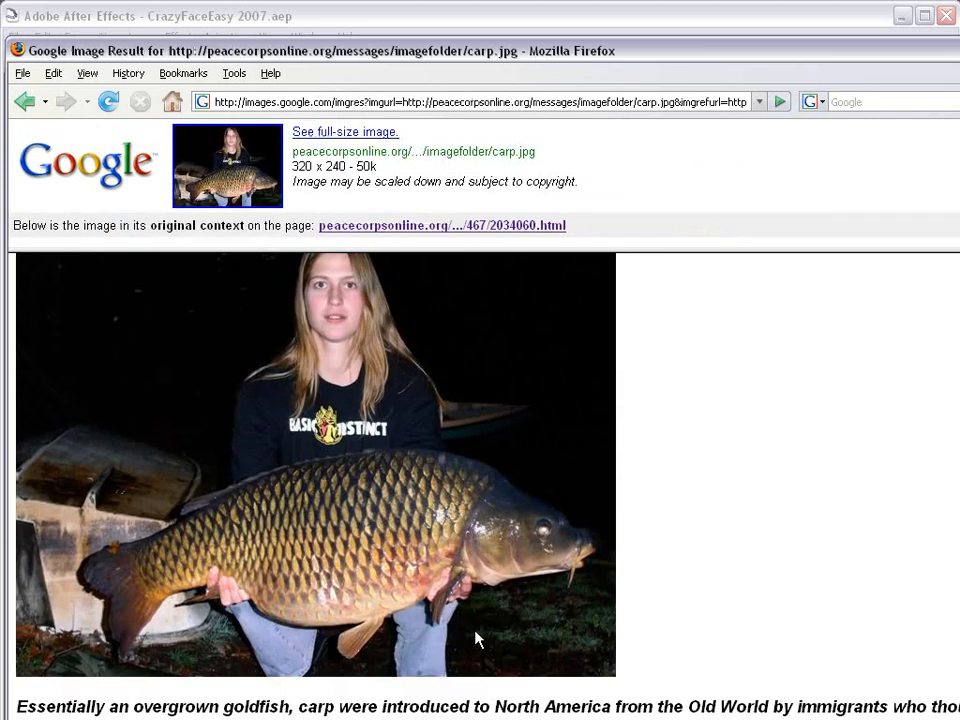
pyautogui.scroll(1, 456, 547)
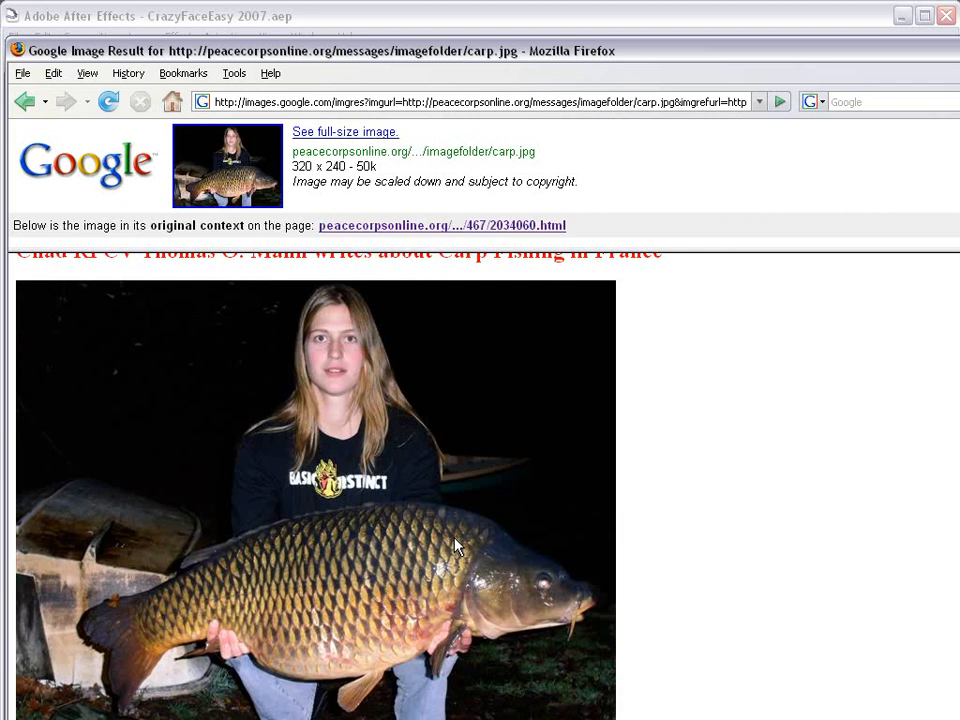
pyautogui.click(152, 6)
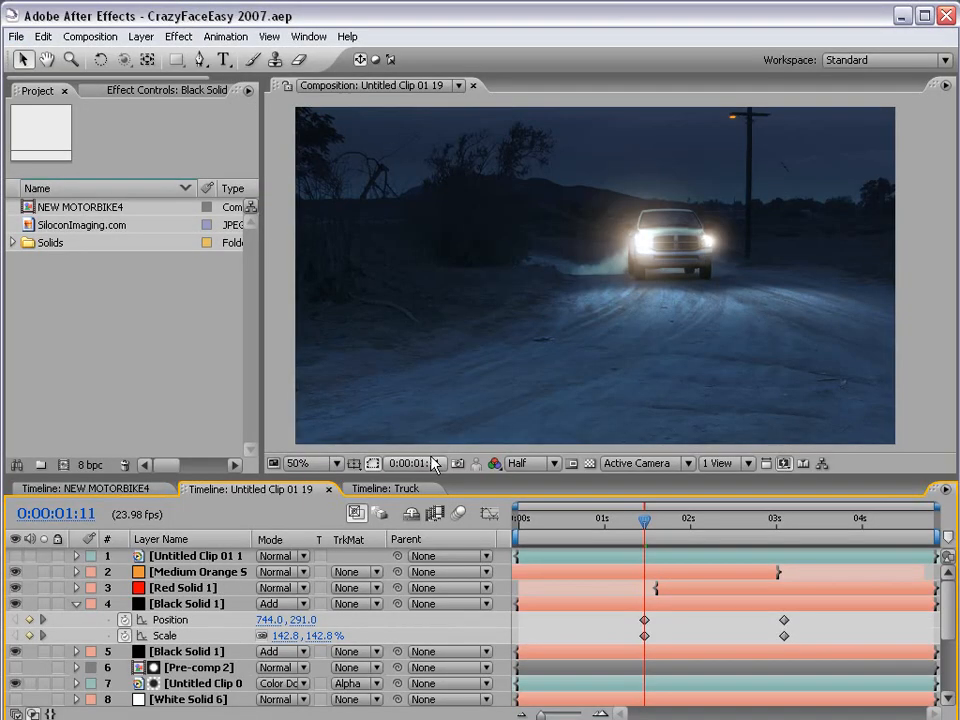
# Step: Open the Truck composition's timeline and move the current time to 0:00:00:00
pyautogui.click(385, 488)
pyautogui.click(666, 527)
pyautogui.click(552, 530)
pyautogui.moveTo(554, 536); pyautogui.dragTo(516, 533)
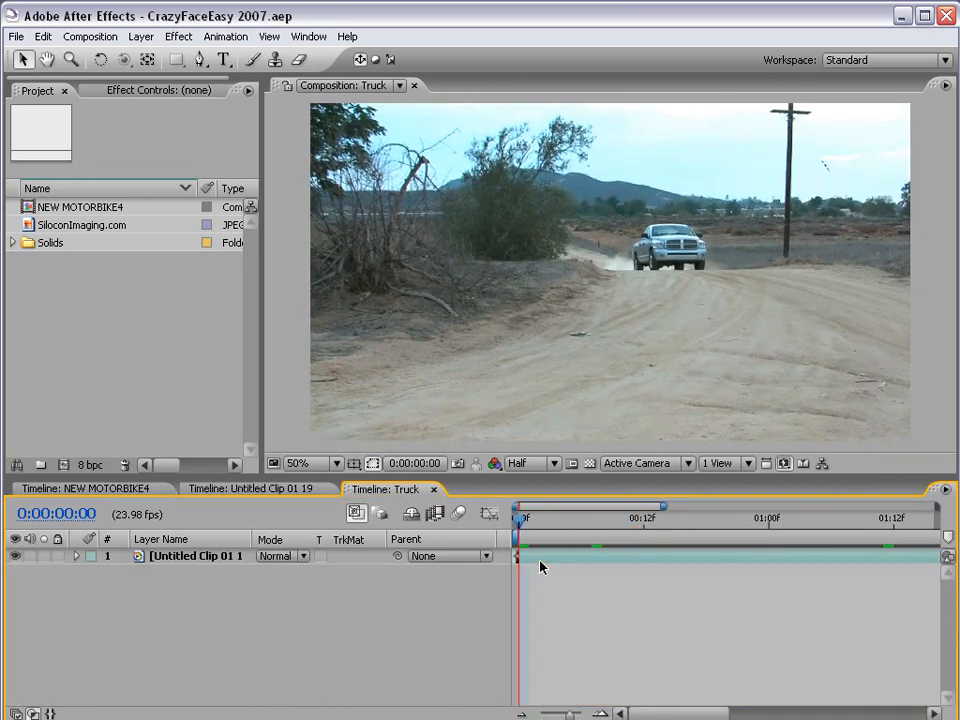
# Step: Apply the Hue/Saturation and Curves color correction effects to the truck clip layer
pyautogui.click(537, 565)
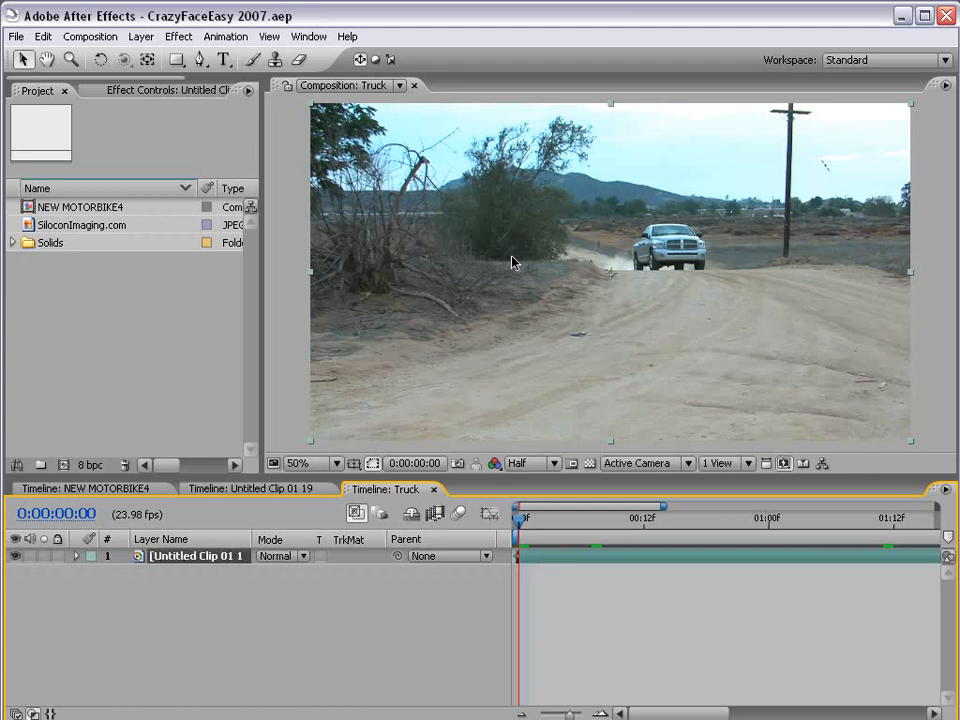
pyautogui.click(170, 36)
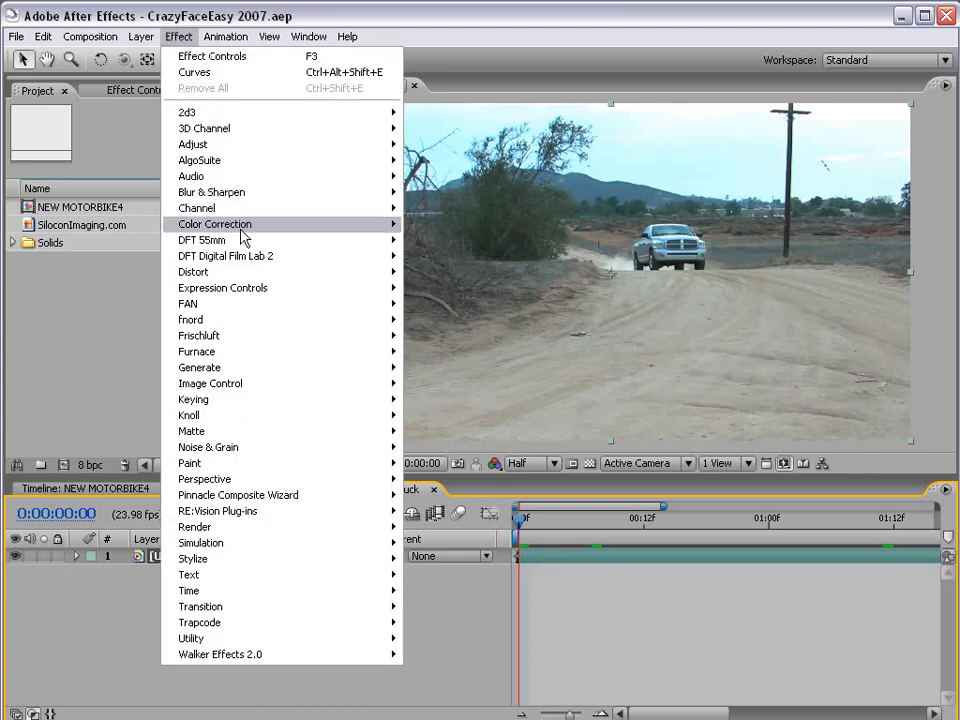
pyautogui.moveTo(240, 224)
pyautogui.click(489, 508)
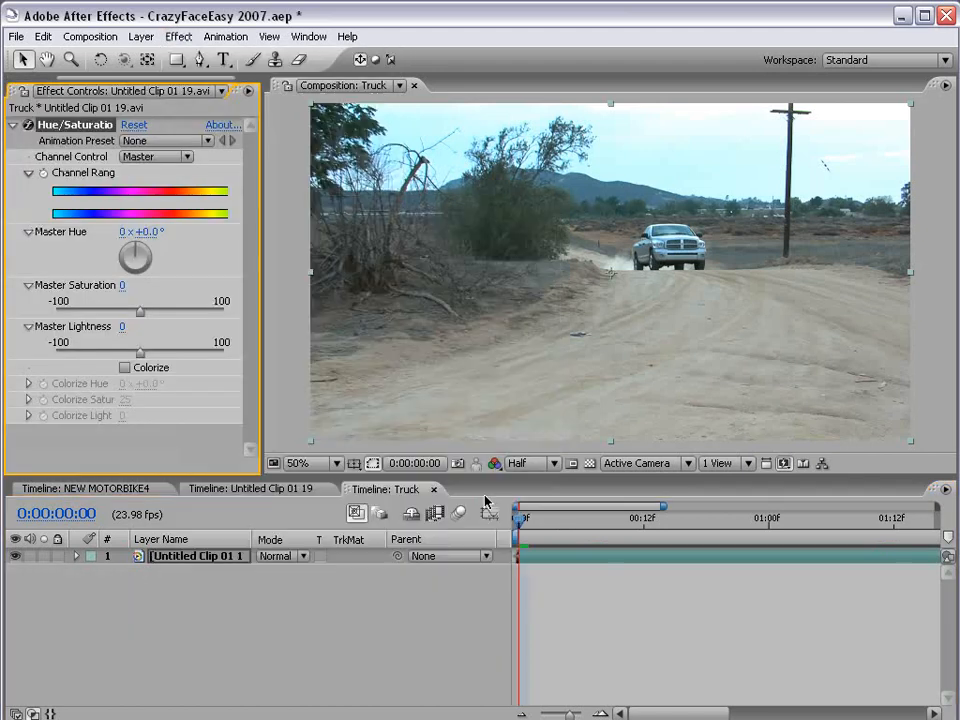
pyautogui.click(176, 38)
pyautogui.moveTo(233, 229)
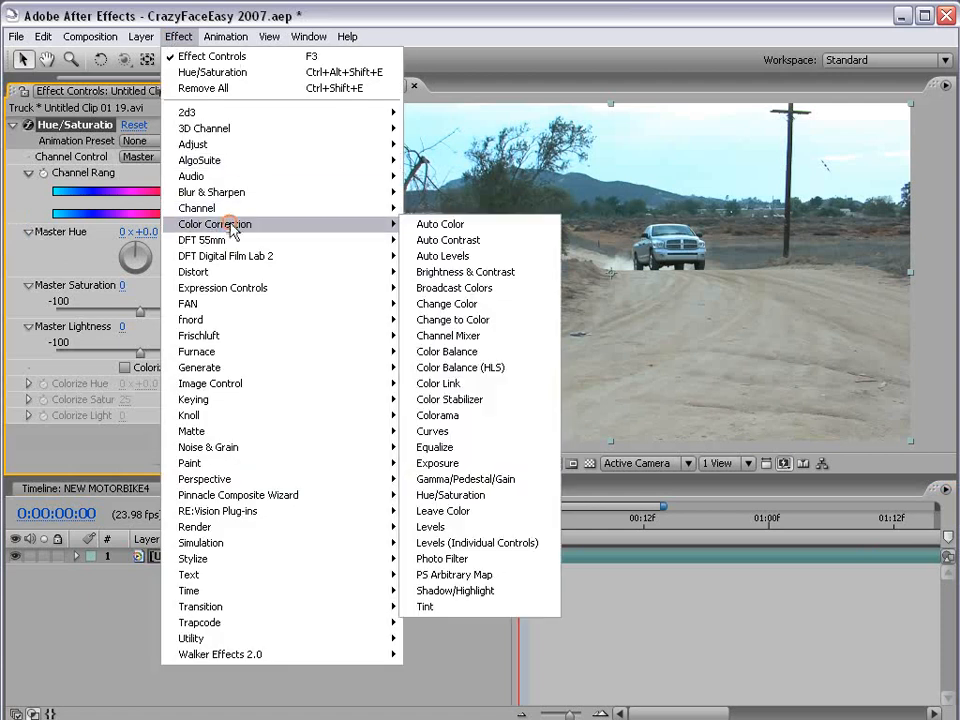
pyautogui.click(456, 432)
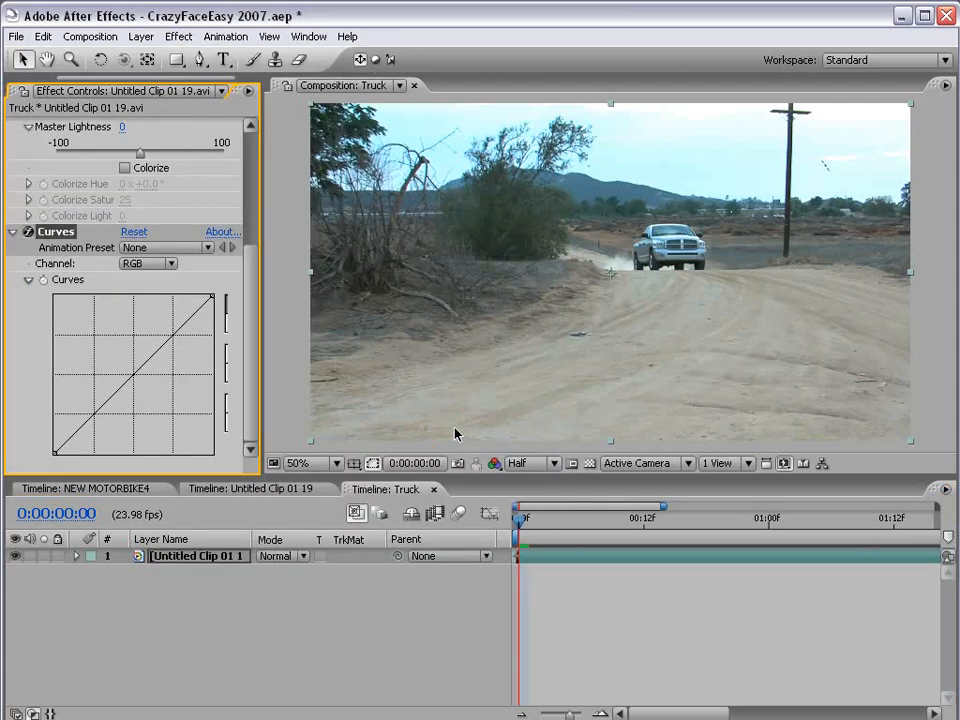
# Step: Desaturate the truck clip by setting the Hue/Saturation effect's Master Saturation to -29
pyautogui.moveTo(263, 156); pyautogui.dragTo(305, 156)
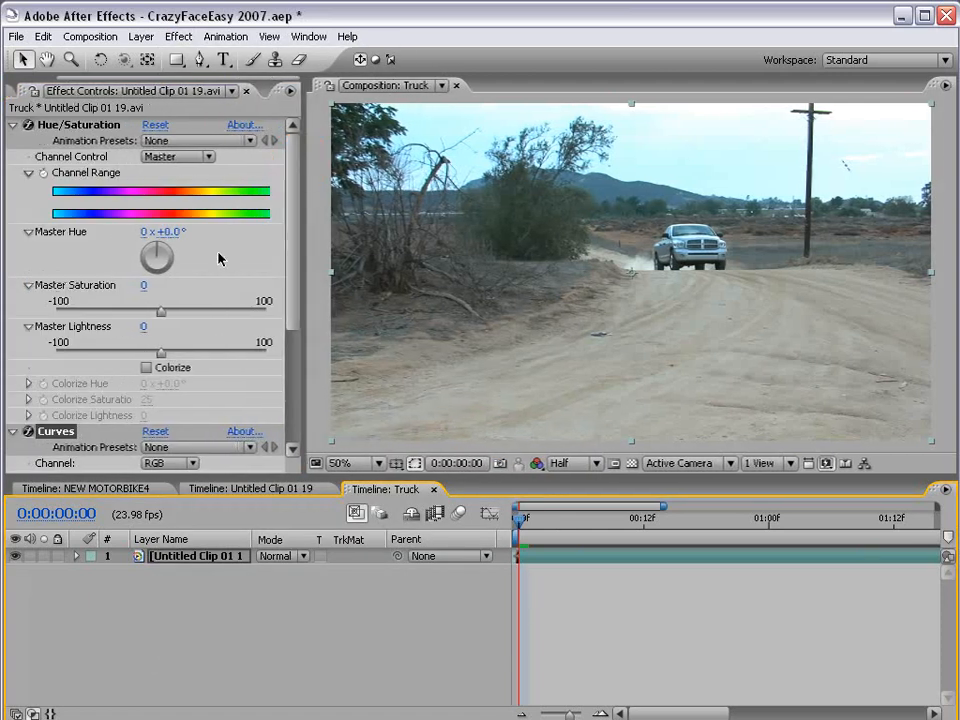
pyautogui.moveTo(161, 312); pyautogui.dragTo(131, 316)
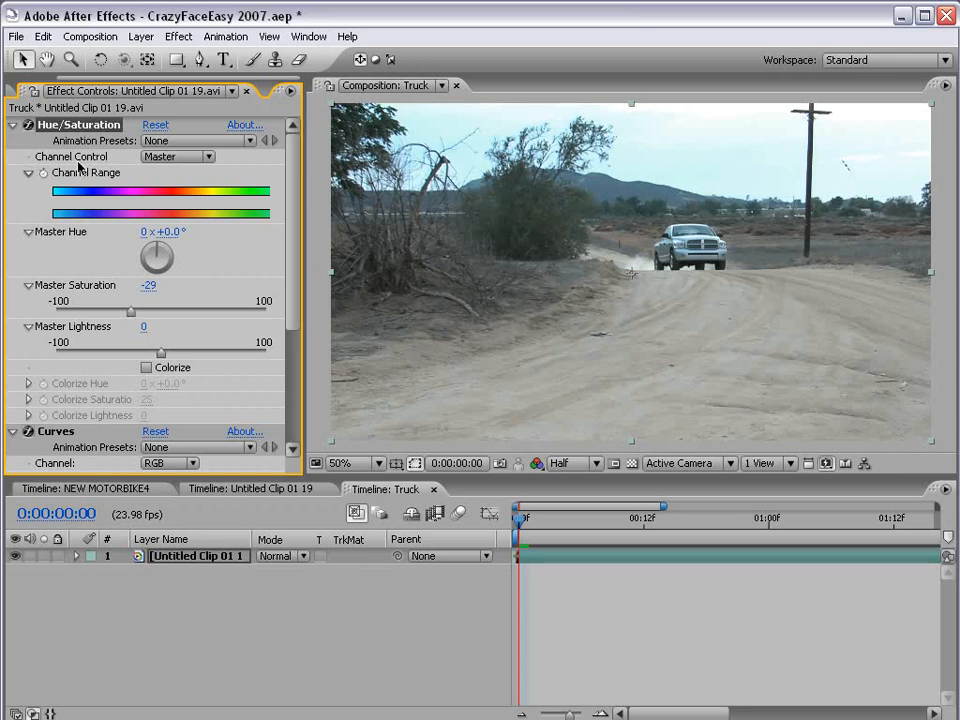
pyautogui.click(14, 124)
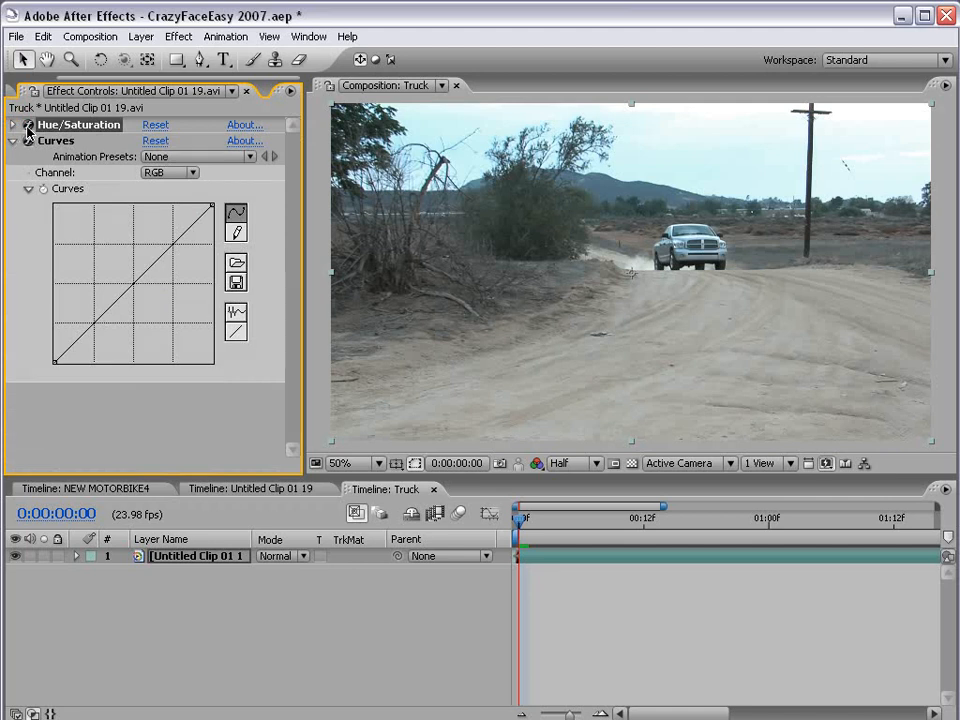
# Step: Darken the clip with the RGB curve by lowering its white point to about half and pulling down the shadows and upper midtones
pyautogui.click(172, 172)
pyautogui.click(181, 176)
pyautogui.moveTo(212, 206); pyautogui.dragTo(212, 283)
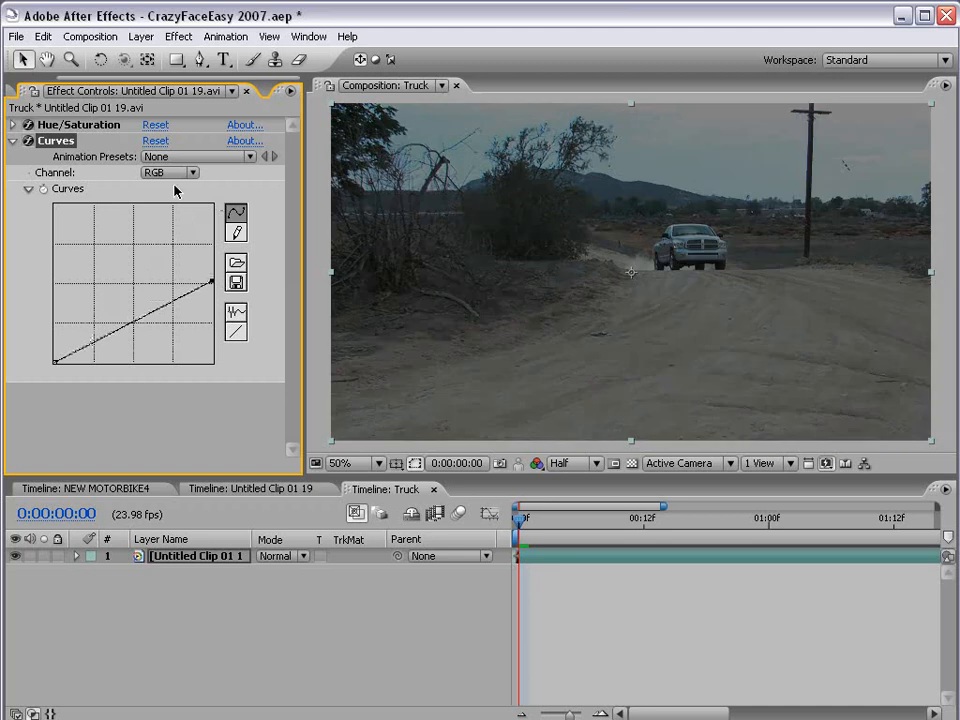
pyautogui.moveTo(134, 322); pyautogui.dragTo(106, 344)
pyautogui.moveTo(175, 305); pyautogui.dragTo(177, 315)
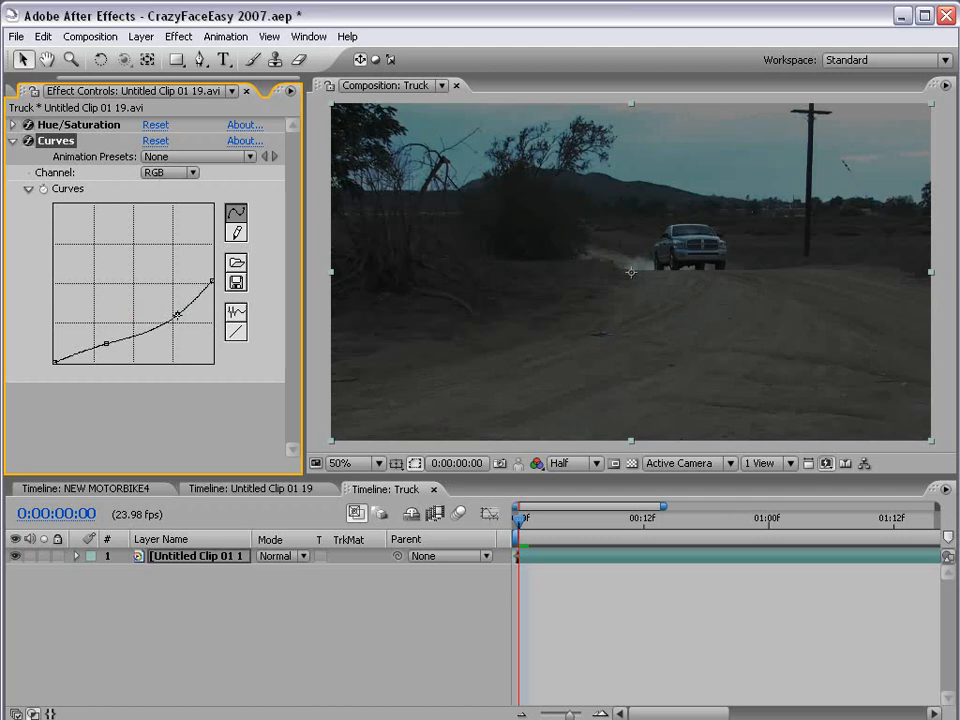
# Step: Reduce red in the clip by pulling the midpoint of the Red channel curve slightly down
pyautogui.click(166, 174)
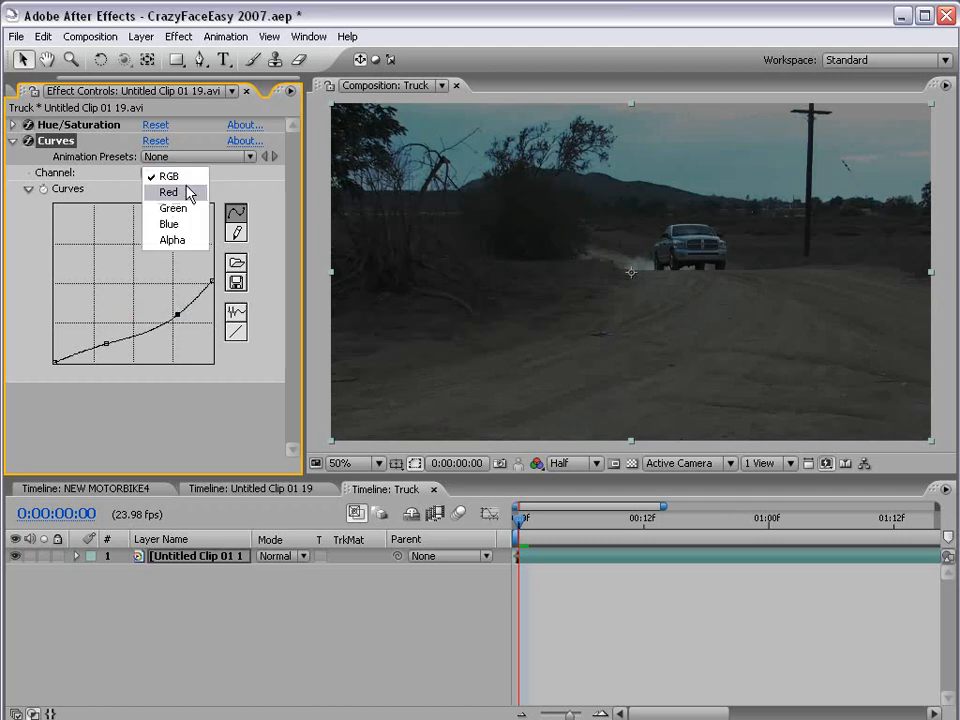
pyautogui.click(185, 193)
pyautogui.moveTo(137, 280); pyautogui.dragTo(144, 284)
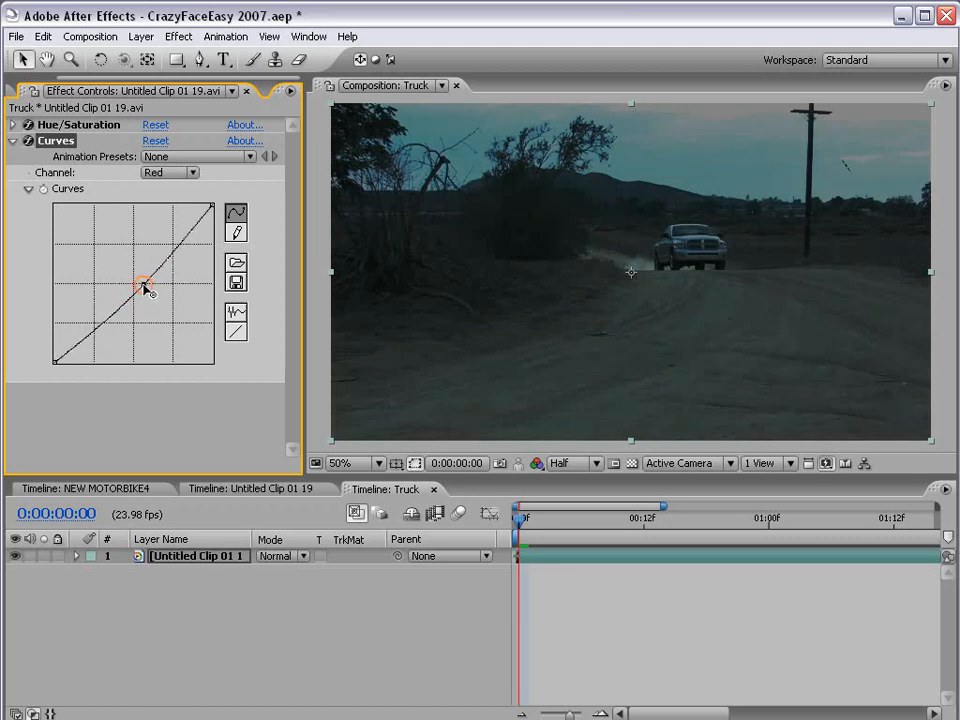
# Step: Add blue by raising the Blue channel curve's midpoint slightly and moving its white point inward along the upper edge
pyautogui.click(188, 172)
pyautogui.click(171, 204)
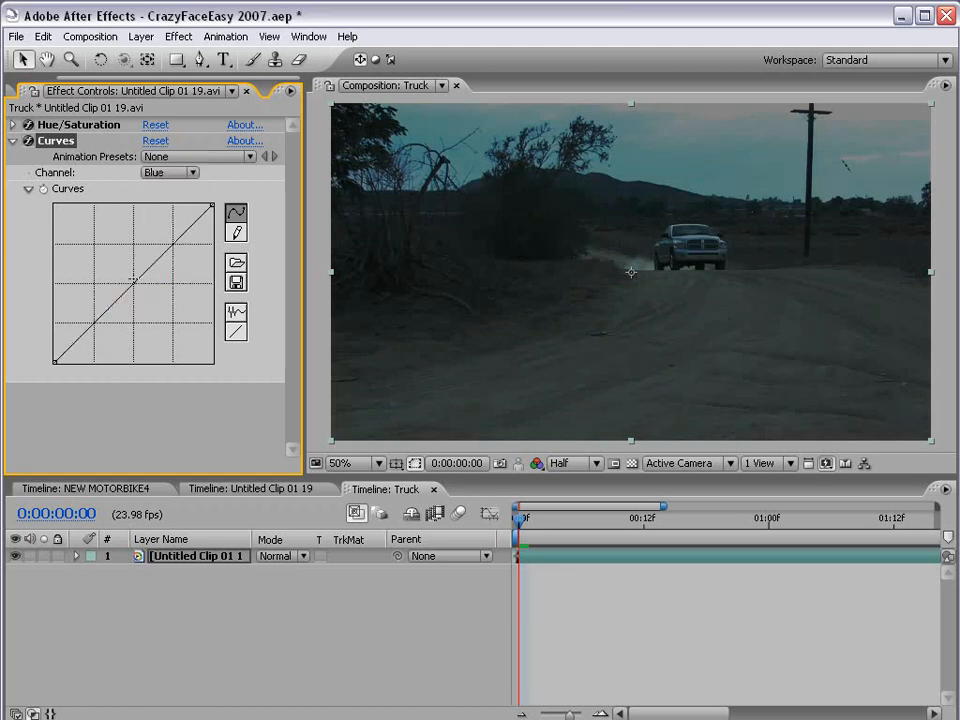
pyautogui.moveTo(137, 287); pyautogui.dragTo(128, 276)
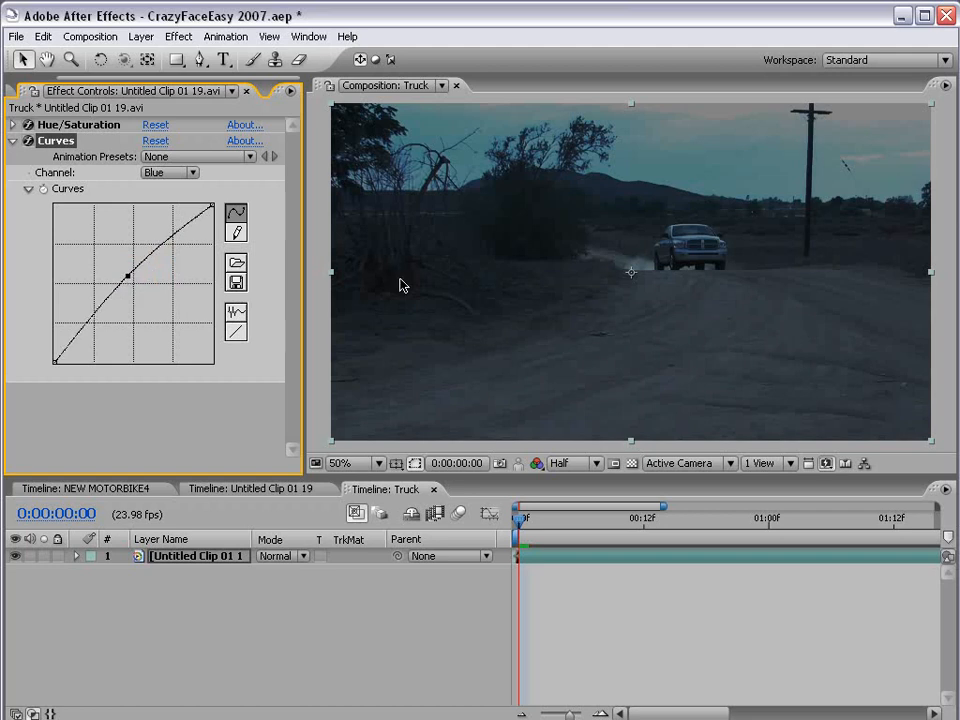
pyautogui.moveTo(212, 205); pyautogui.dragTo(197, 202)
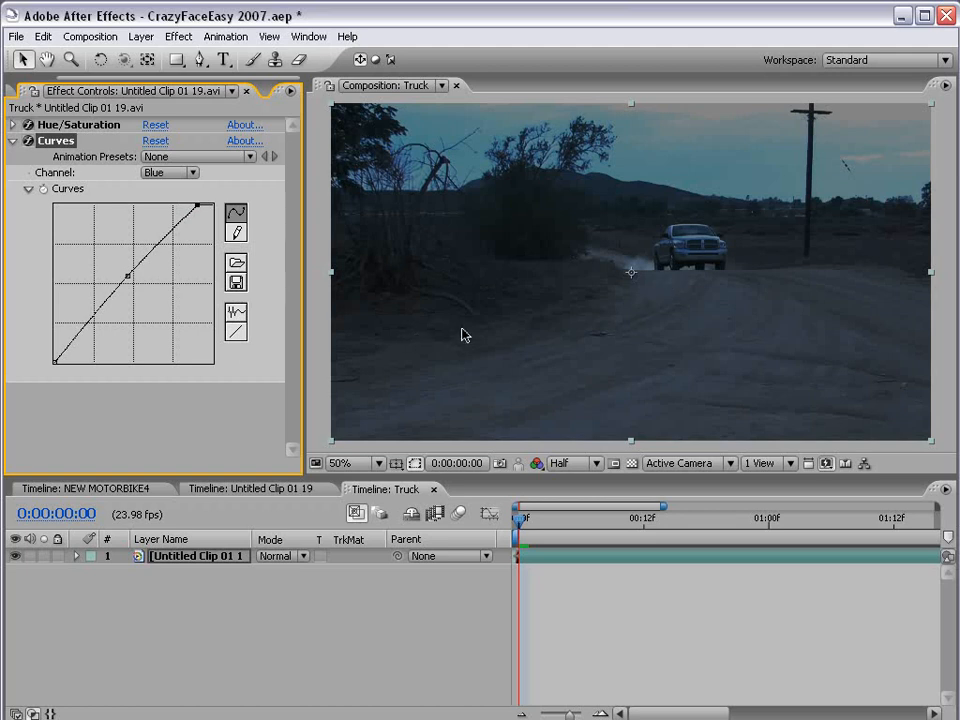
# Step: Return the Curves effect to the RGB channel and fine-tune the curve's shadow point
pyautogui.click(168, 172)
pyautogui.click(168, 124)
pyautogui.click(176, 316)
pyautogui.click(106, 344)
pyautogui.click(559, 602)
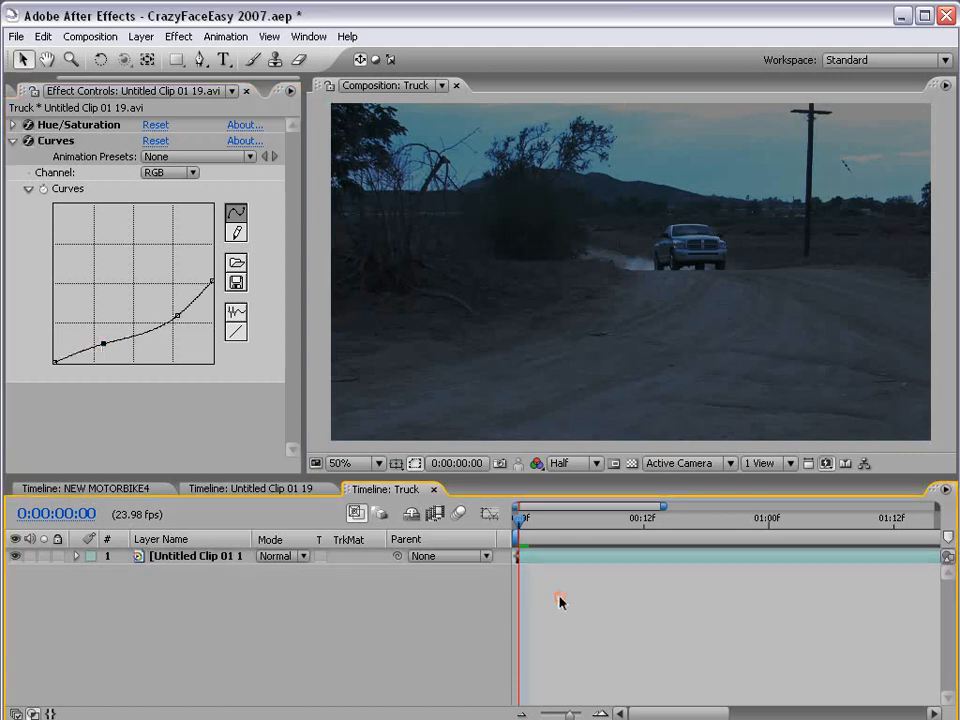
# Step: Duplicate the graded clip layer and reset both Curves and Hue/Saturation on the upper copy
pyautogui.click(549, 560)
pyautogui.hotkey('ctrl', 'd')
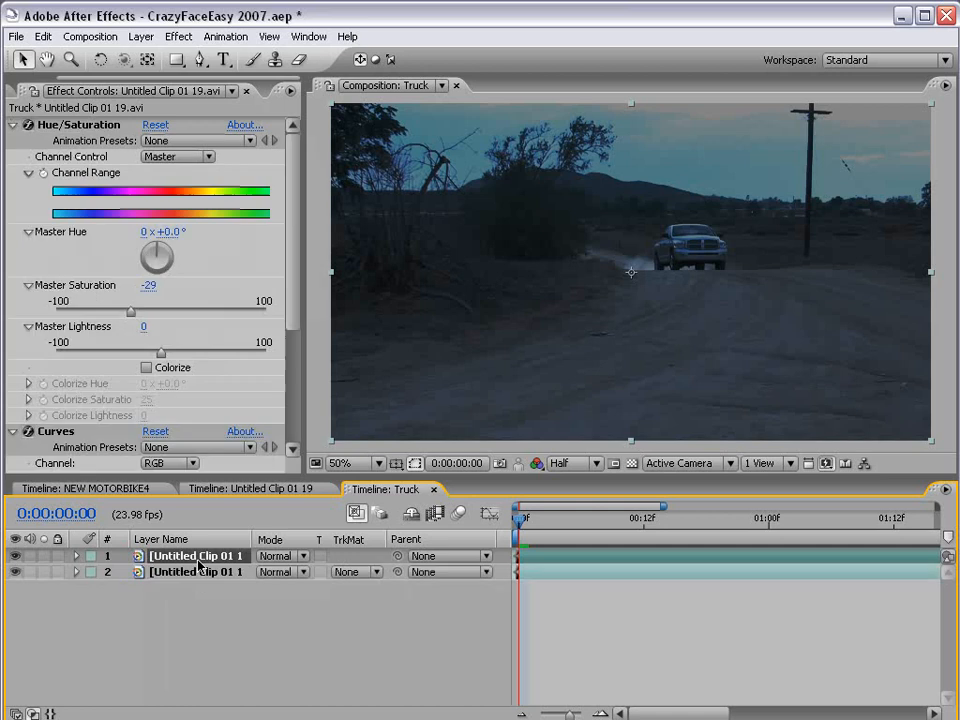
pyautogui.click(14, 125)
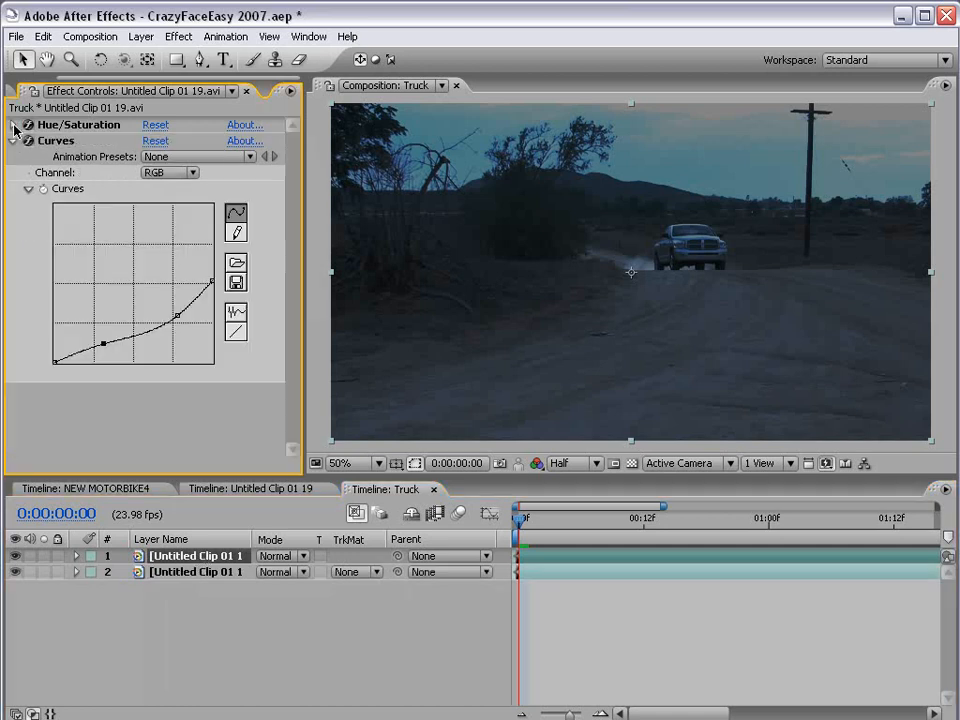
pyautogui.click(154, 141)
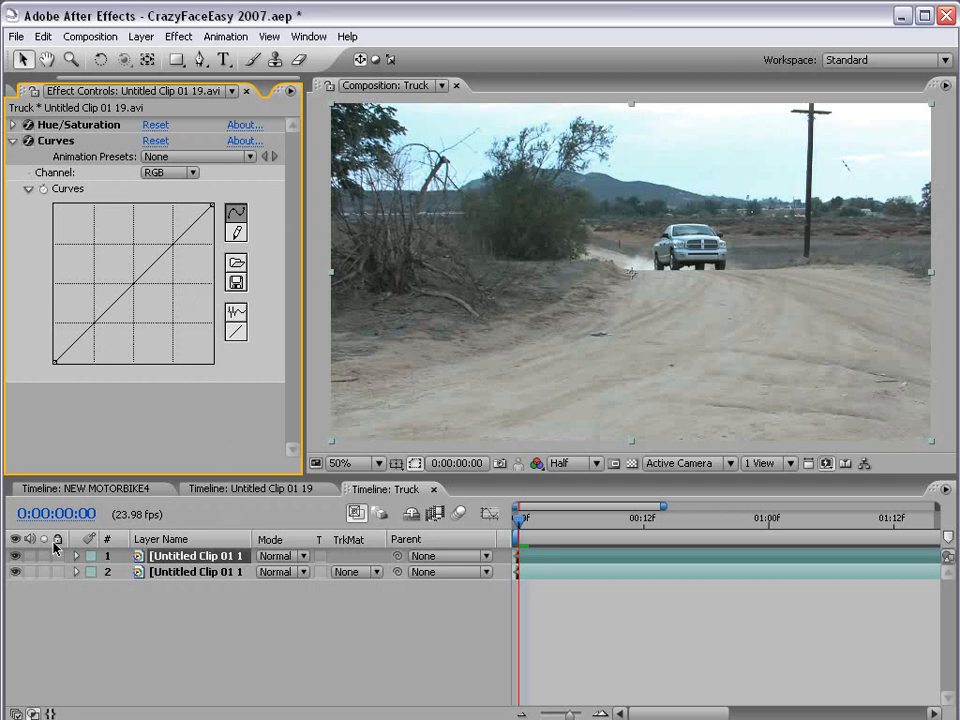
pyautogui.click(14, 555)
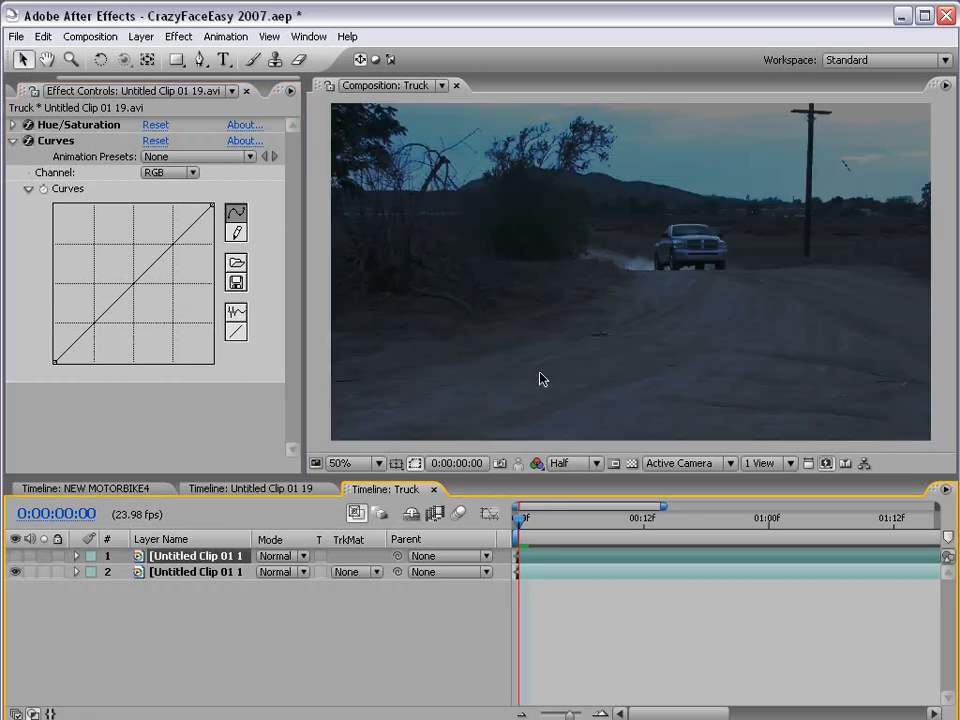
pyautogui.click(14, 555)
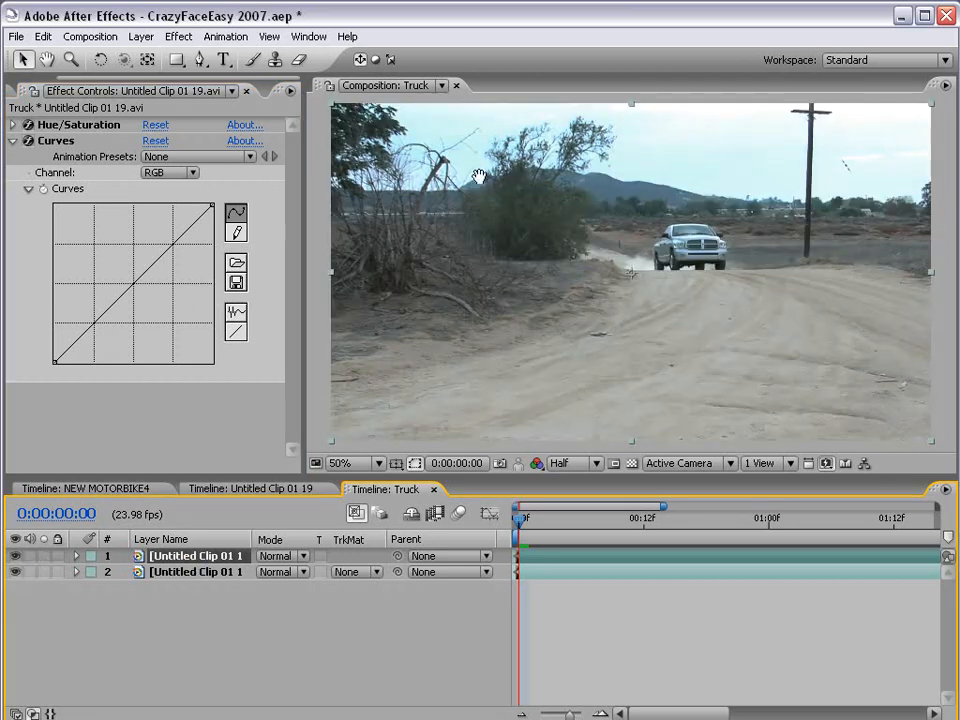
pyautogui.press('space')
pyautogui.moveTo(508, 152); pyautogui.dragTo(527, 242)
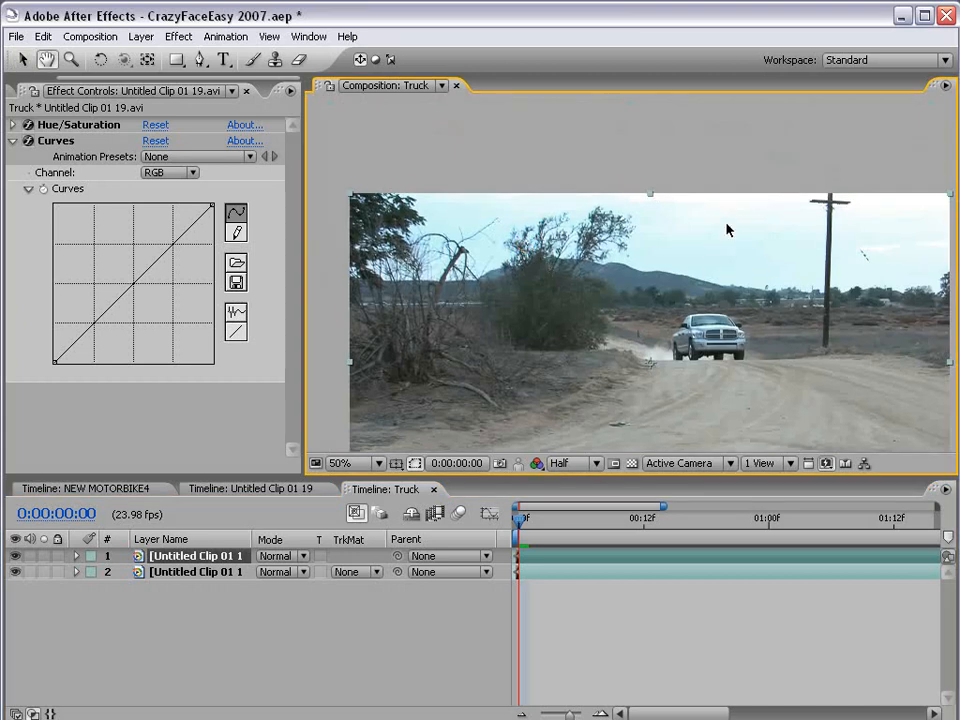
pyautogui.click(156, 125)
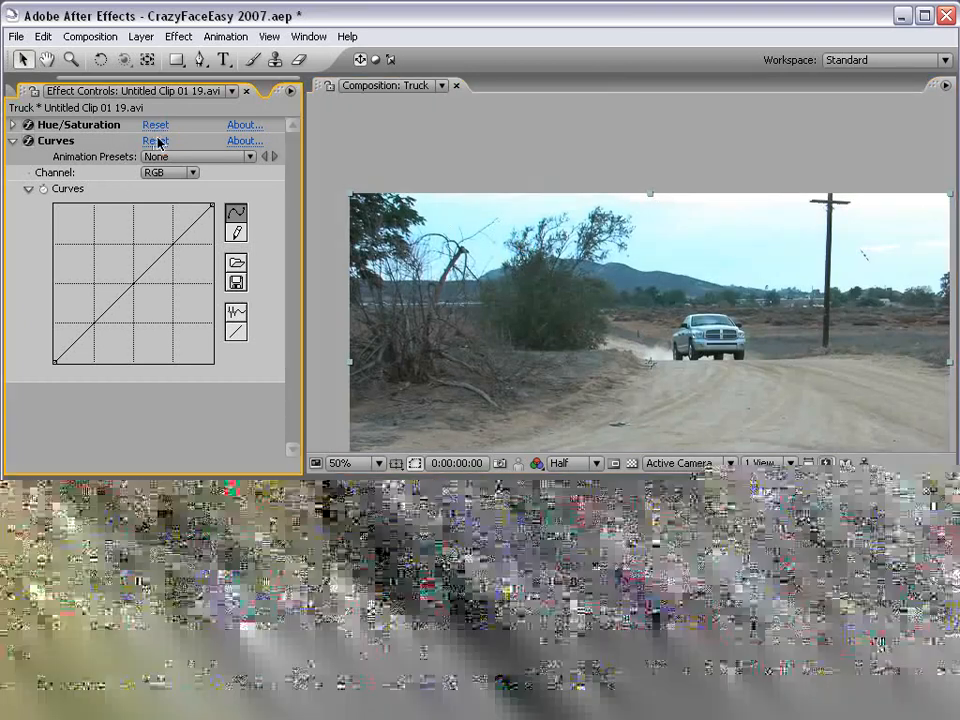
# Step: Darken the upper clip layer's RGB curve by lowering its white point to about a fifth of full brightness and adding a midtone point
pyautogui.click(189, 553)
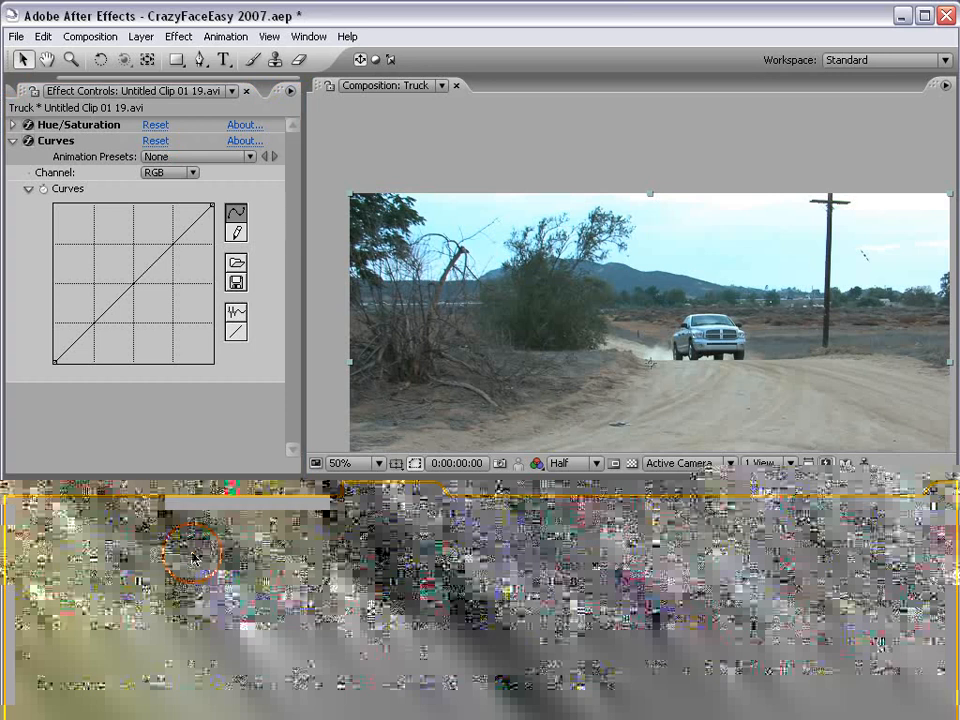
pyautogui.moveTo(211, 206); pyautogui.dragTo(231, 322)
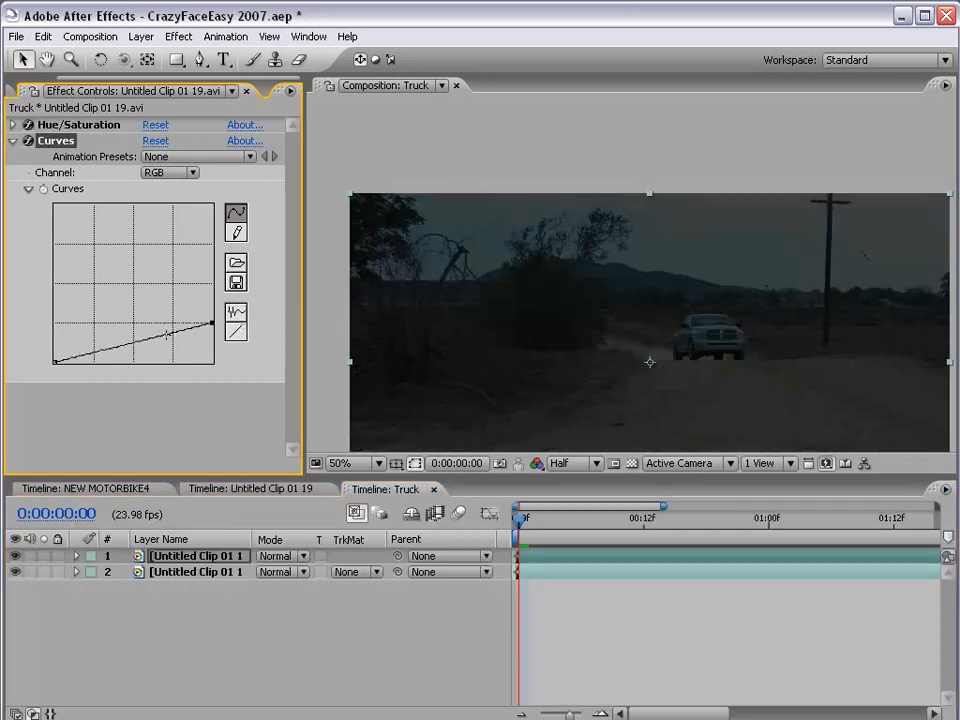
pyautogui.moveTo(165, 335)
pyautogui.mouseDown()
pyautogui.moveTo(167, 343)
pyautogui.moveTo(213, 329)
pyautogui.moveTo(152, 340)
pyautogui.mouseUp()
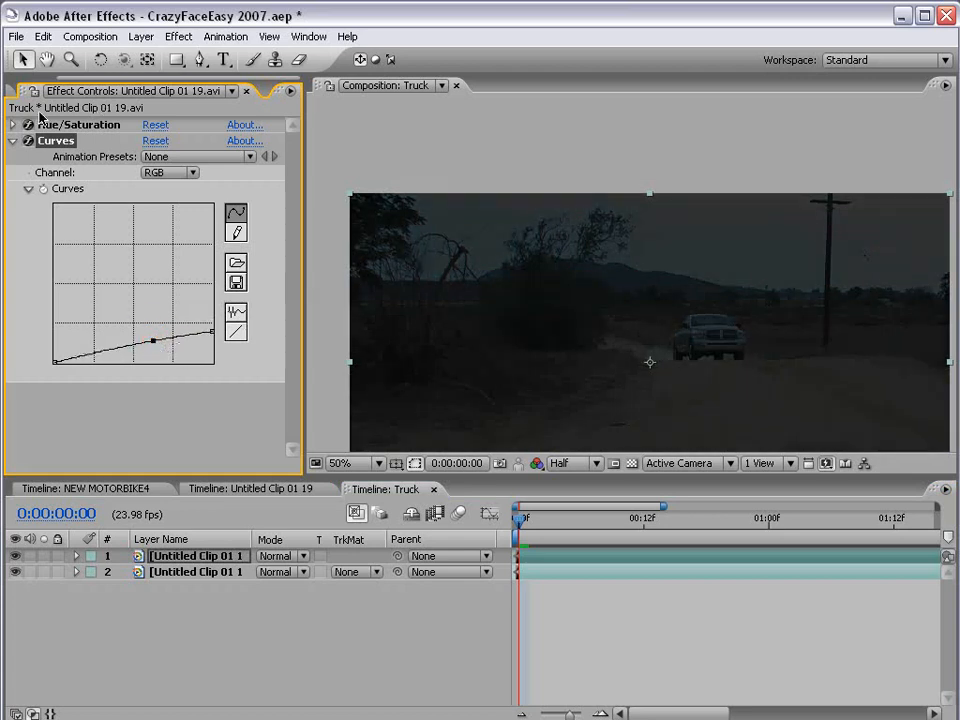
# Step: Move Hue/Saturation below Curves on the upper layer and colorize it with hue 204° and saturation 41
pyautogui.click(13, 141)
pyautogui.moveTo(60, 125); pyautogui.dragTo(56, 156)
pyautogui.click(12, 142)
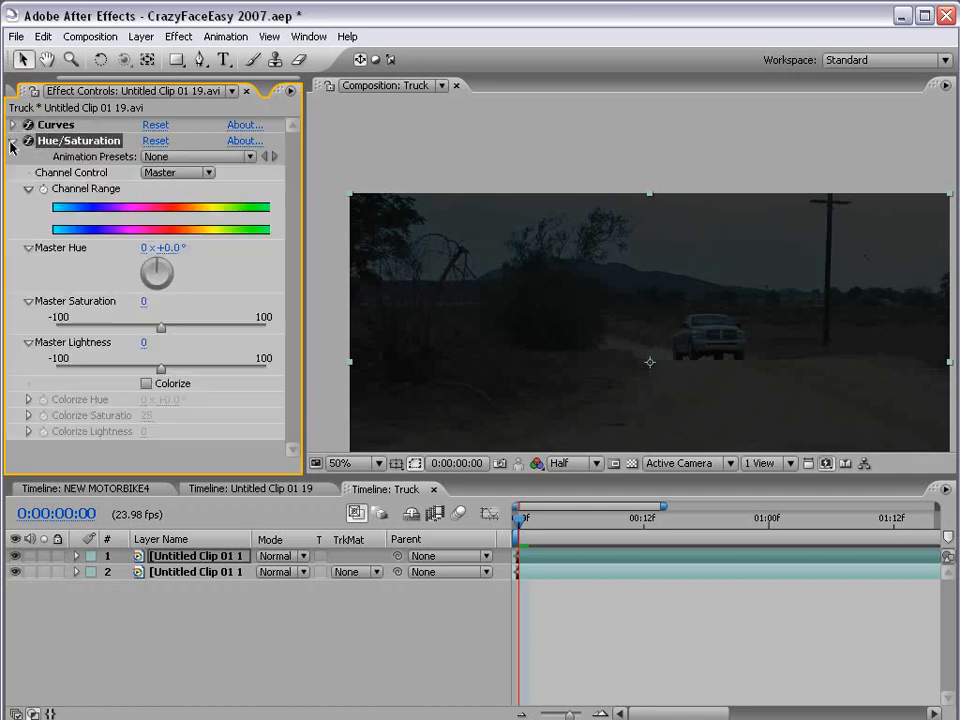
pyautogui.click(146, 384)
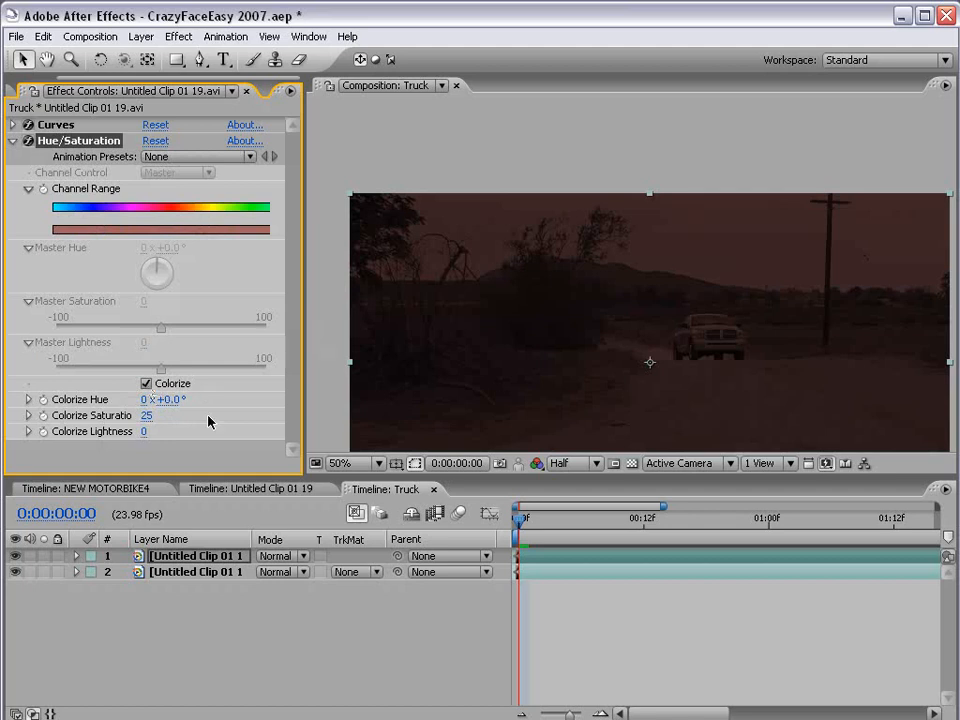
pyautogui.moveTo(168, 399); pyautogui.dragTo(354, 392)
pyautogui.moveTo(146, 416); pyautogui.dragTo(160, 415)
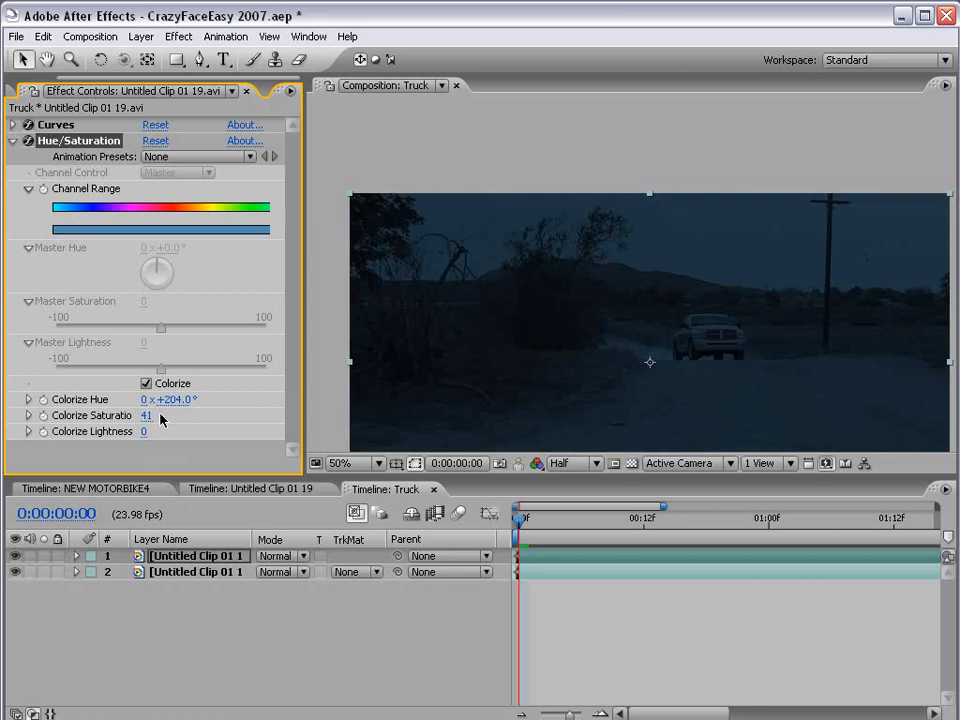
# Step: Darken the upper layer's RGB curve further by adding shadow points and lowering the midtone and white points
pyautogui.click(13, 141)
pyautogui.click(13, 124)
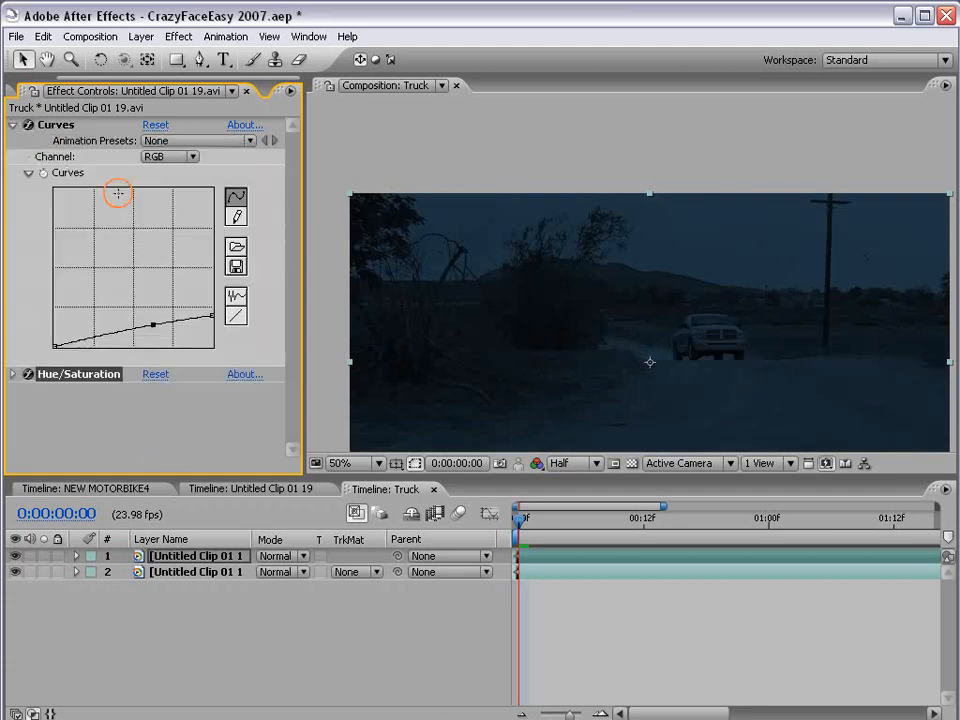
pyautogui.click(118, 332)
pyautogui.moveTo(118, 332); pyautogui.dragTo(114, 336)
pyautogui.moveTo(208, 317); pyautogui.dragTo(154, 328)
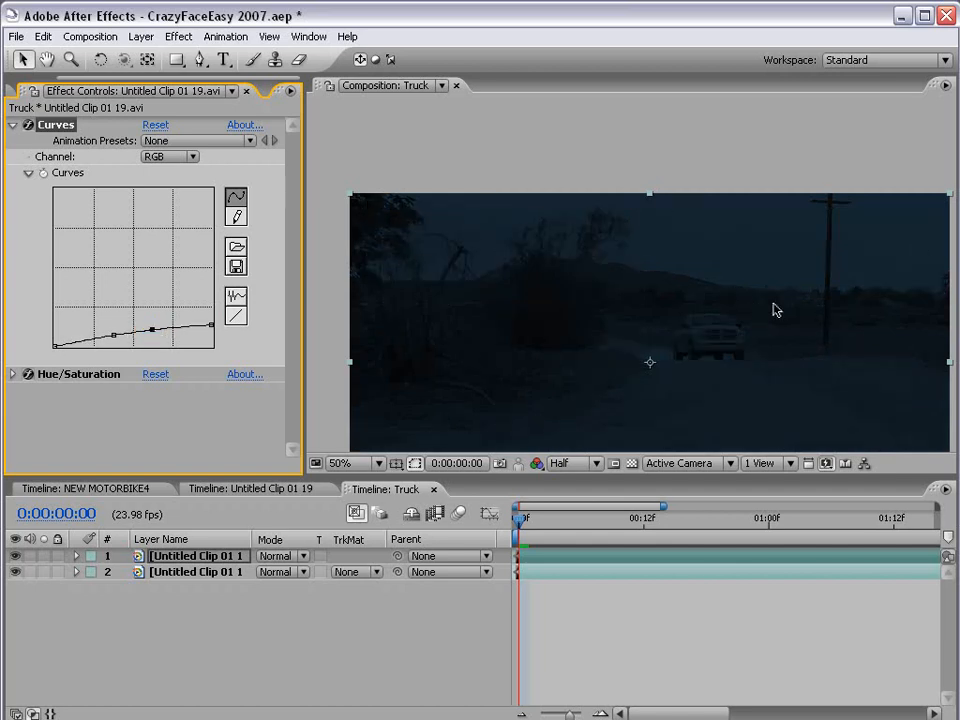
# Step: Set the upper layer's Colorize Saturation to 73
pyautogui.click(12, 374)
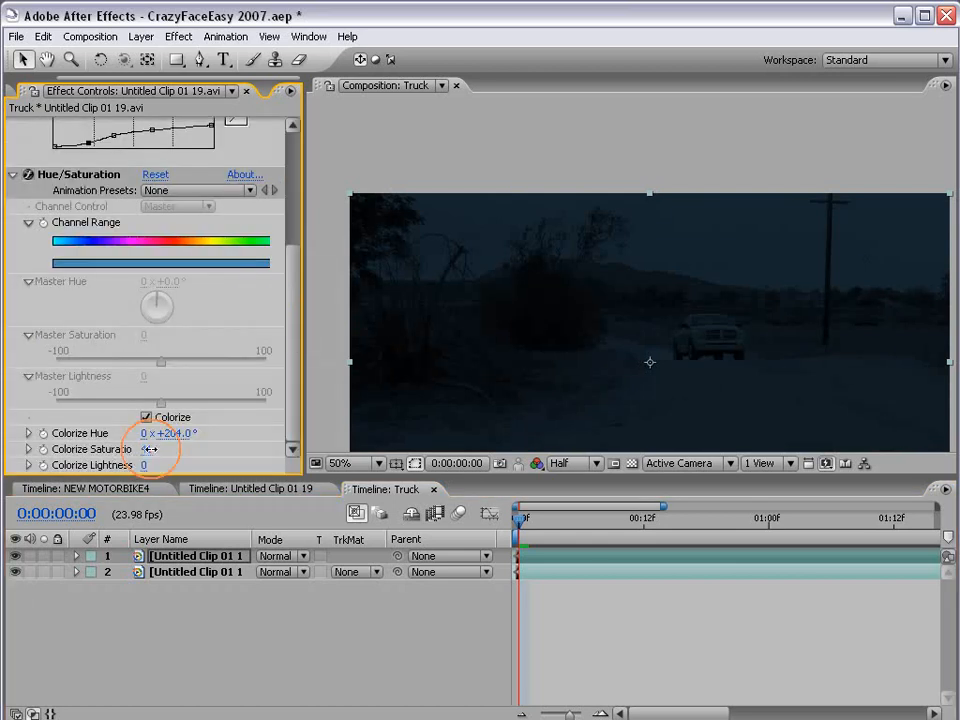
pyautogui.moveTo(146, 449); pyautogui.dragTo(150, 449)
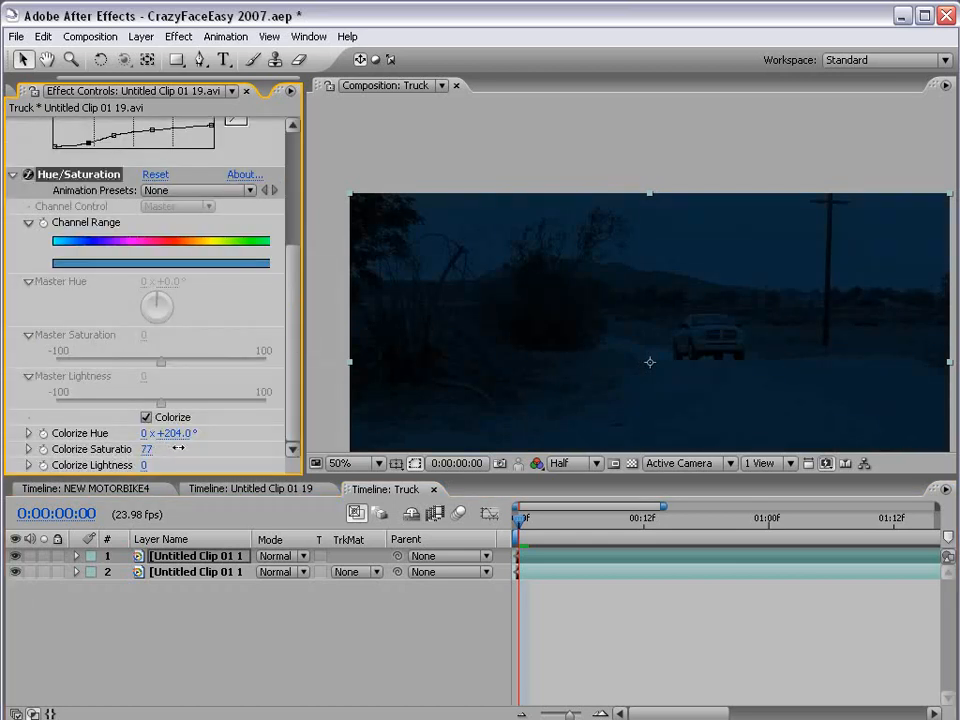
pyautogui.scroll(-1, 647, 358)
pyautogui.moveTo(647, 358); pyautogui.dragTo(617, 324)
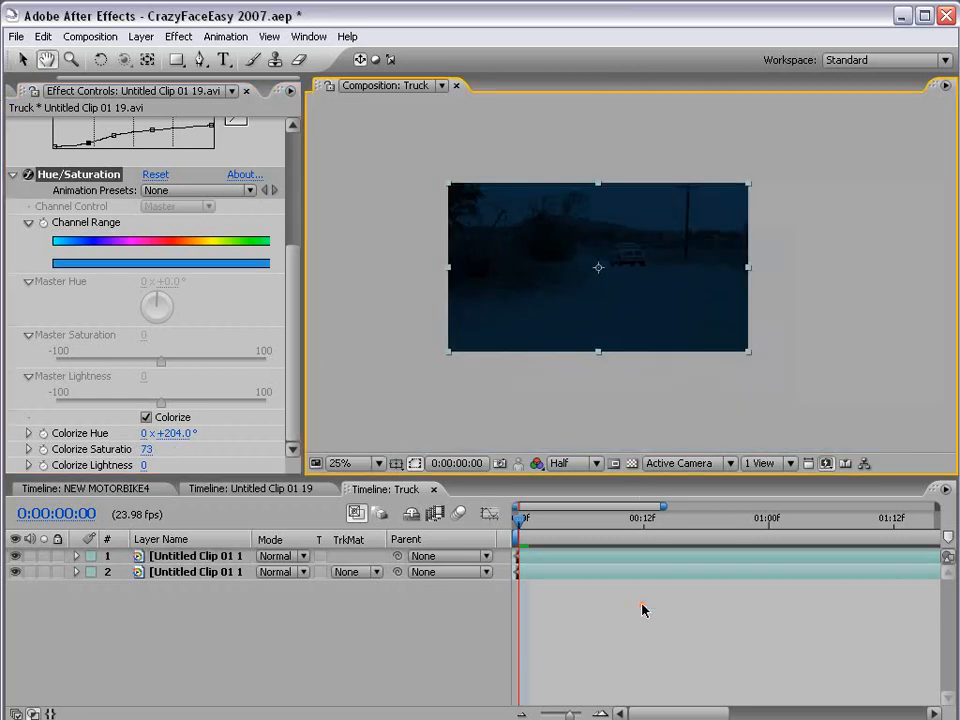
pyautogui.scroll(1, 643, 262)
pyautogui.moveTo(568, 256); pyautogui.dragTo(628, 272)
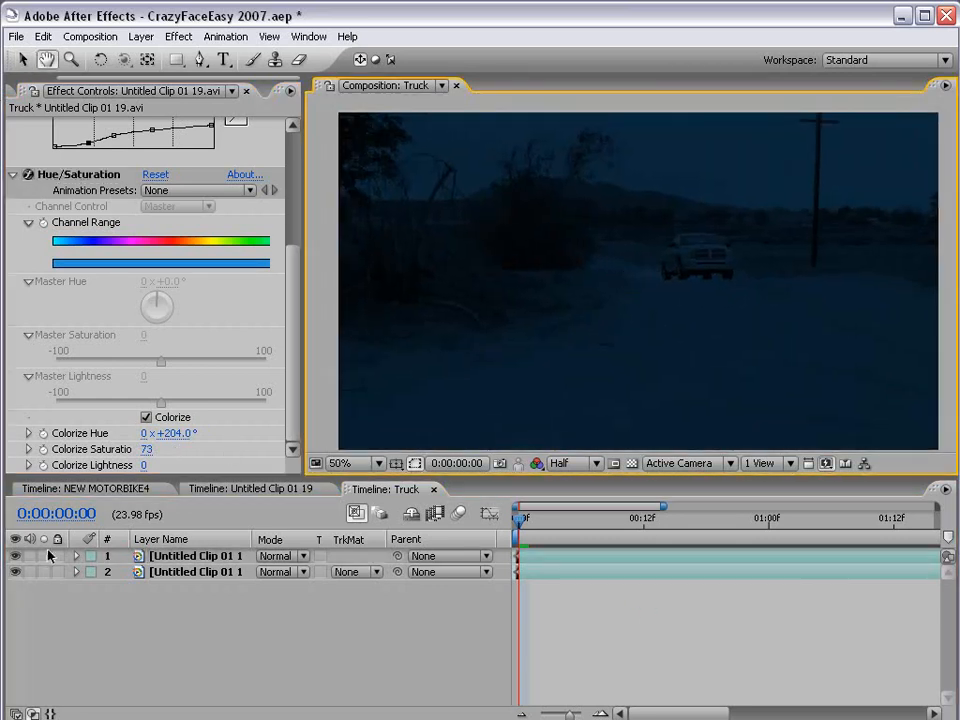
# Step: Hide and show the upper clip layer to compare the two grades
pyautogui.click(16, 556)
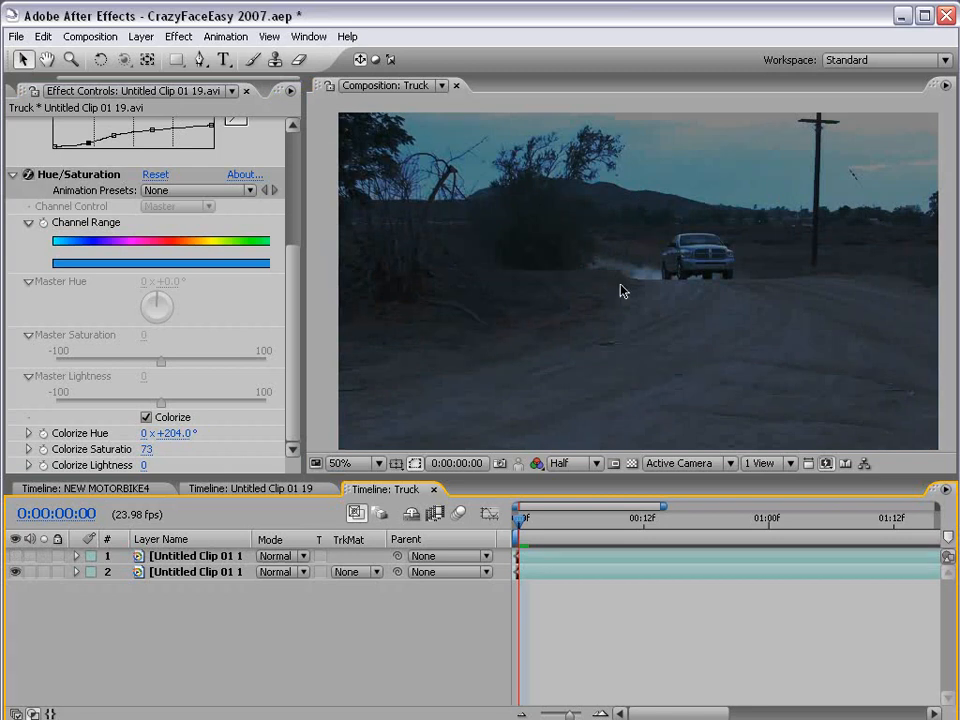
pyautogui.scroll(-1, 673, 295)
pyautogui.click(16, 556)
# Step: Draw a rectangular mask on the upper clip layer covering the sky and truck, extending past the frame's top and sides
pyautogui.moveTo(609, 241); pyautogui.dragTo(606, 251)
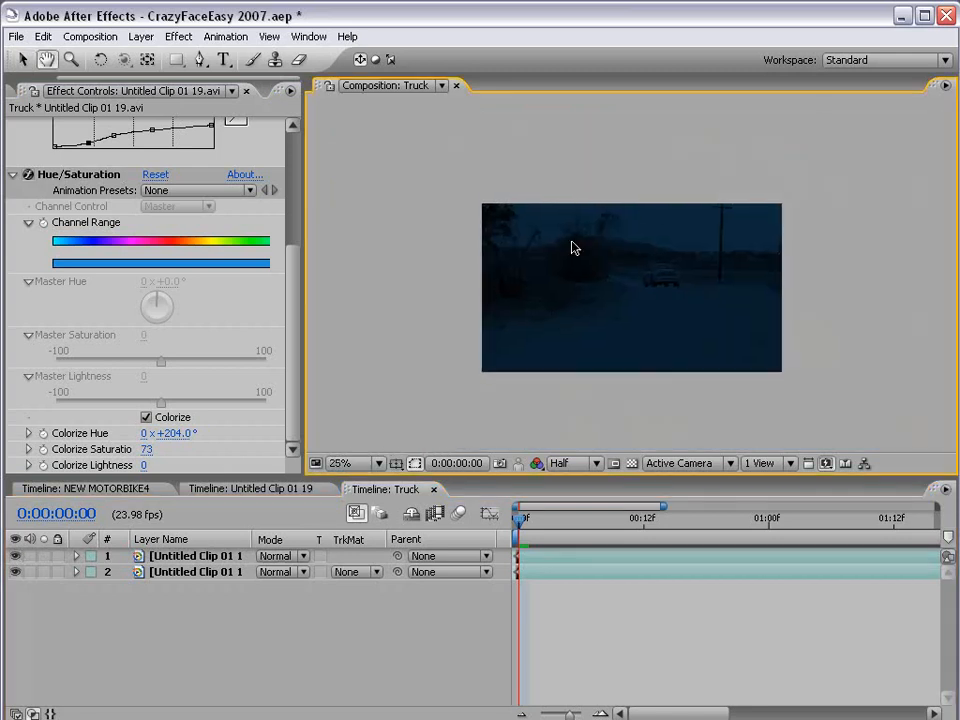
pyautogui.click(200, 556)
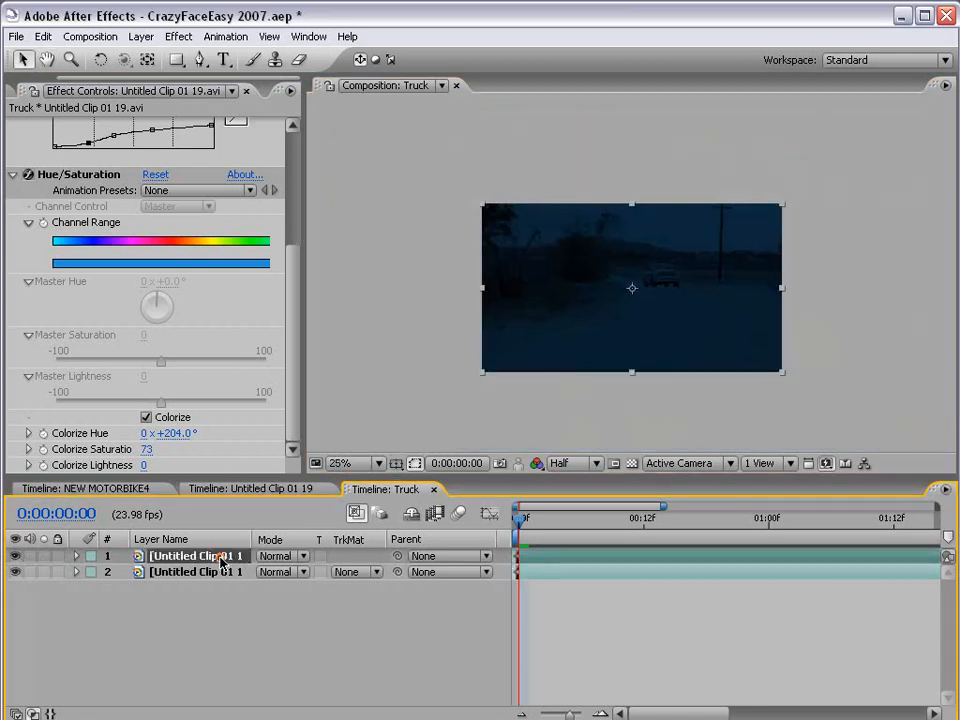
pyautogui.click(180, 62)
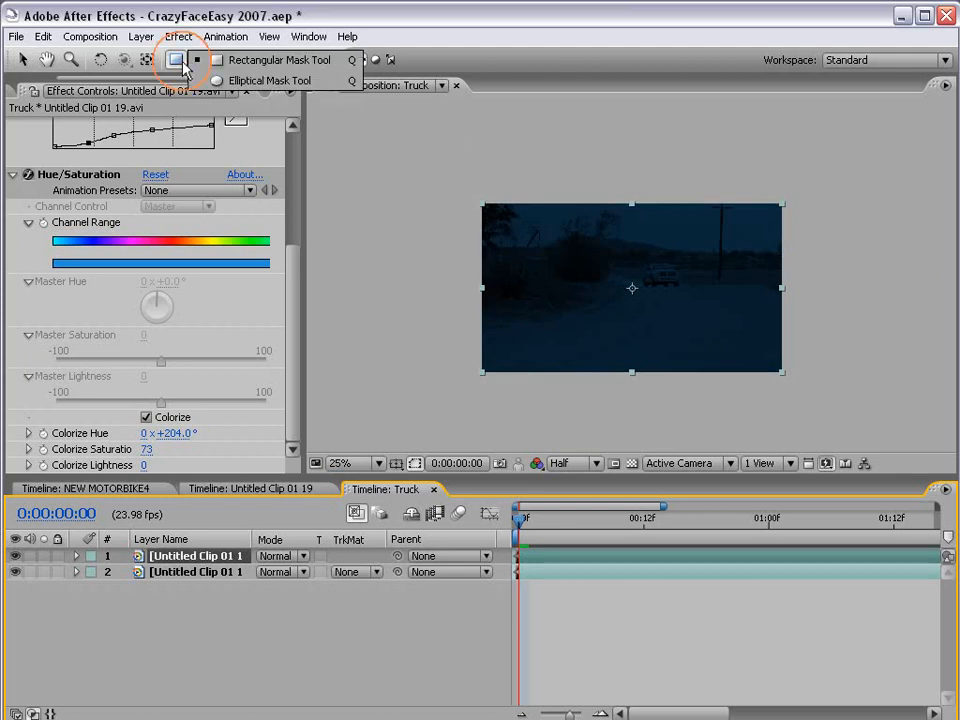
pyautogui.click(245, 61)
pyautogui.moveTo(349, 130); pyautogui.dragTo(905, 291)
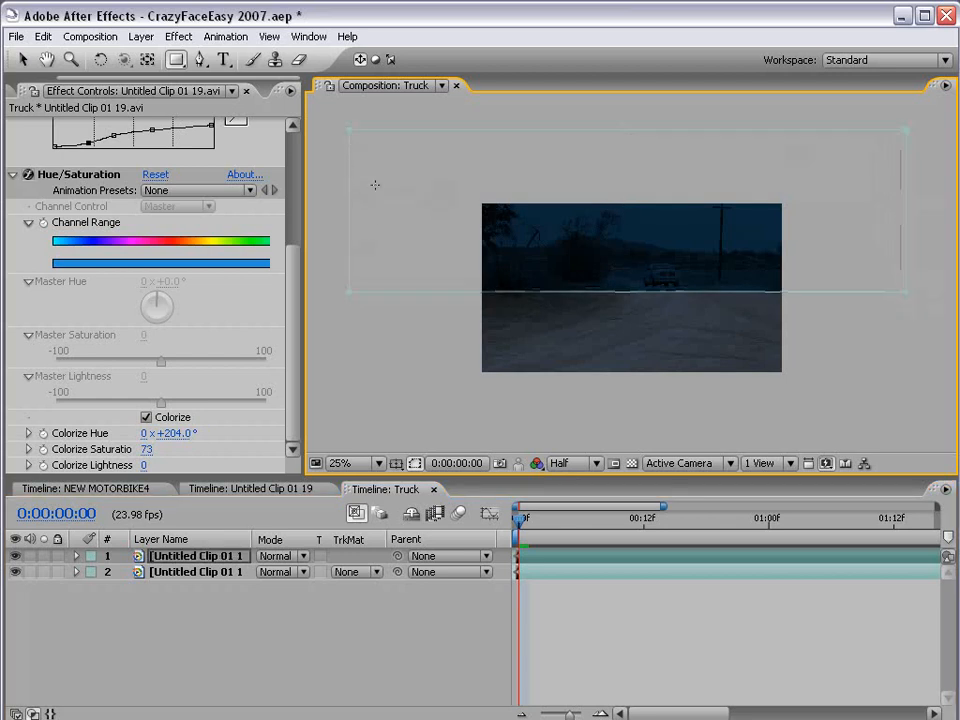
# Step: Feather the upper layer's mask by 337 pixels
pyautogui.press('f')
pyautogui.moveTo(279, 588); pyautogui.dragTo(606, 574)
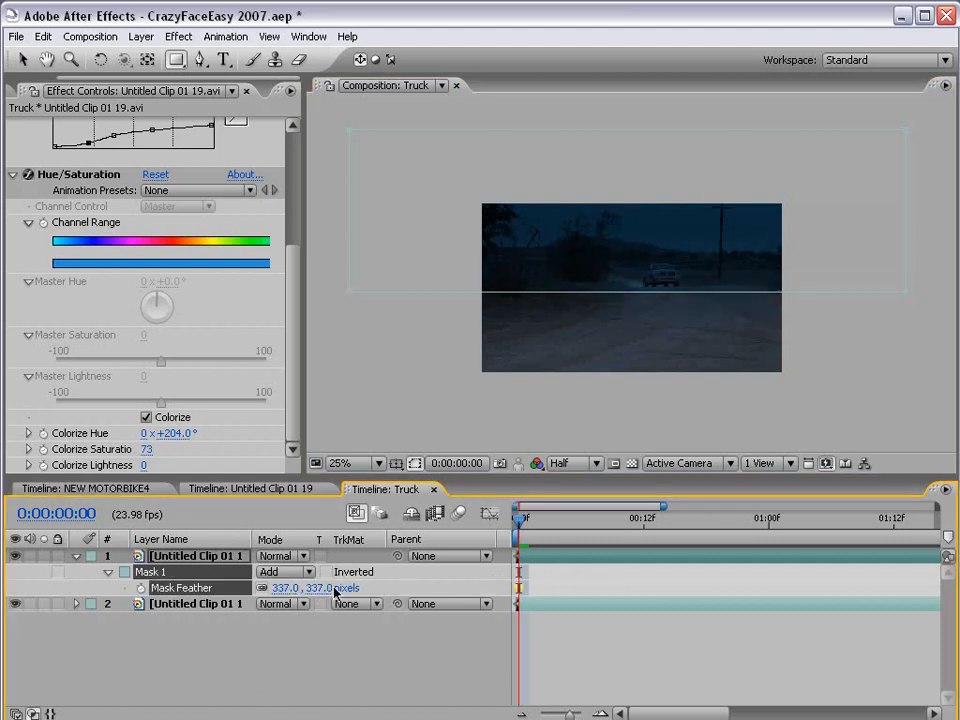
pyautogui.press('v')
pyautogui.click(598, 388)
pyautogui.press('.')
pyautogui.moveTo(583, 418); pyautogui.dragTo(578, 378)
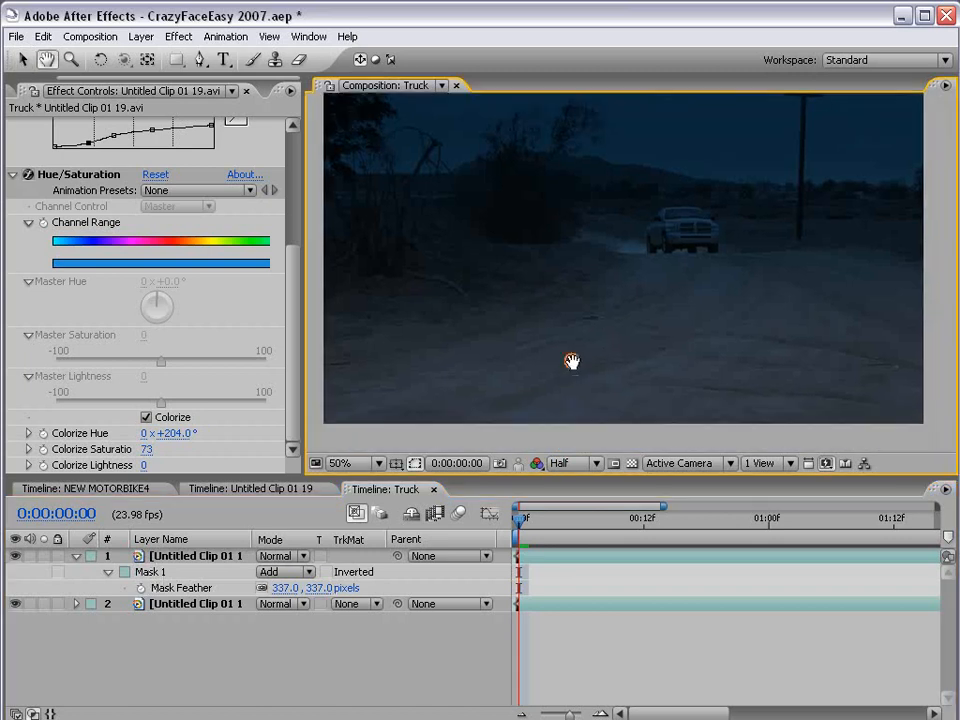
# Step: Raise the mask's lower edge slightly so it crosses the truck just above its wheels
pyautogui.click(140, 571)
pyautogui.press(',')
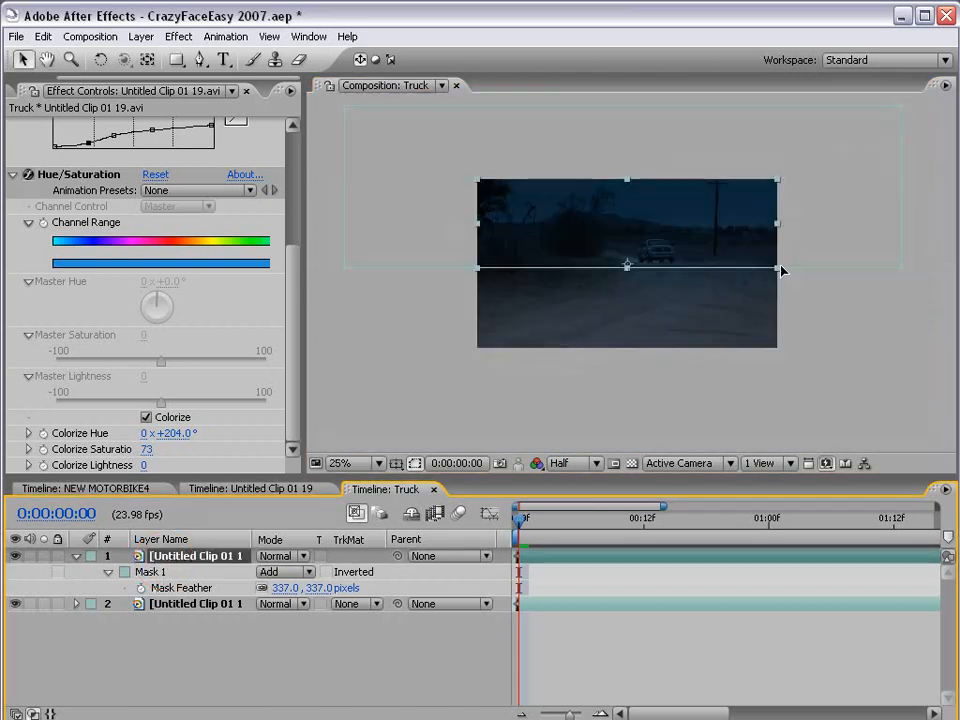
pyautogui.click(902, 272)
pyautogui.moveTo(345, 272)
pyautogui.mouseDown()
pyautogui.moveTo(347, 221)
pyautogui.moveTo(345, 255)
pyautogui.mouseUp()
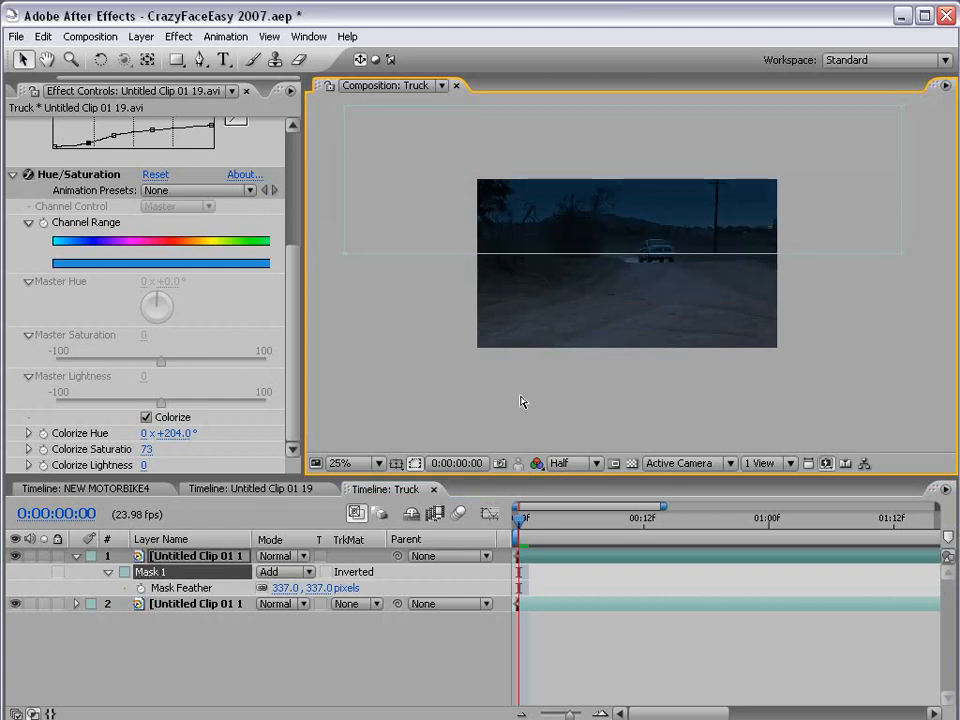
pyautogui.press('.')
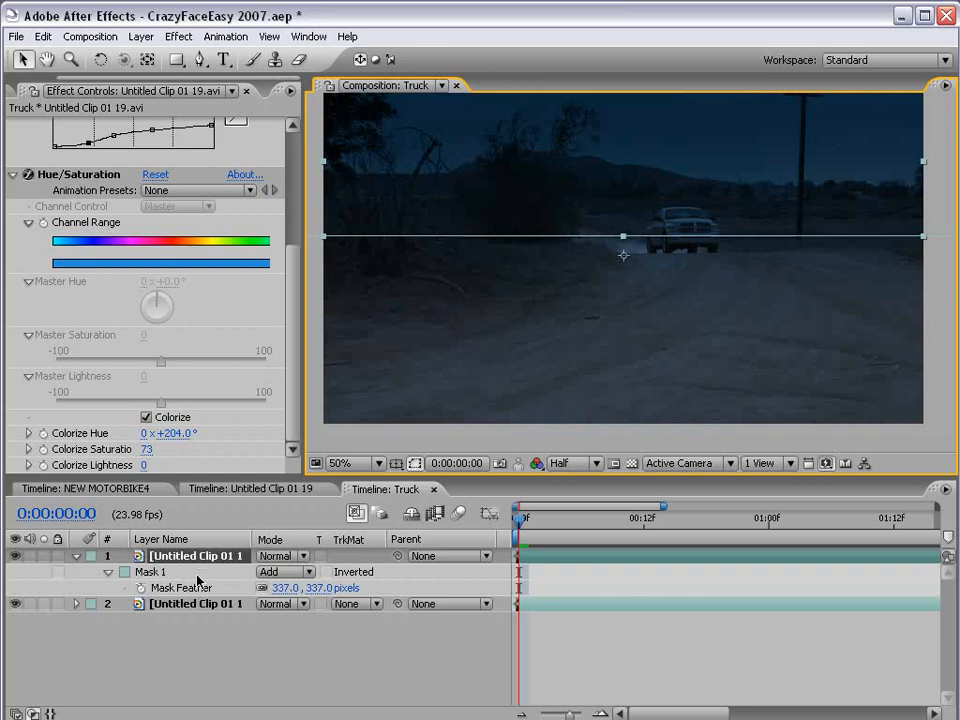
# Step: Rename the lower clip layer as BG
pyautogui.click(181, 604)
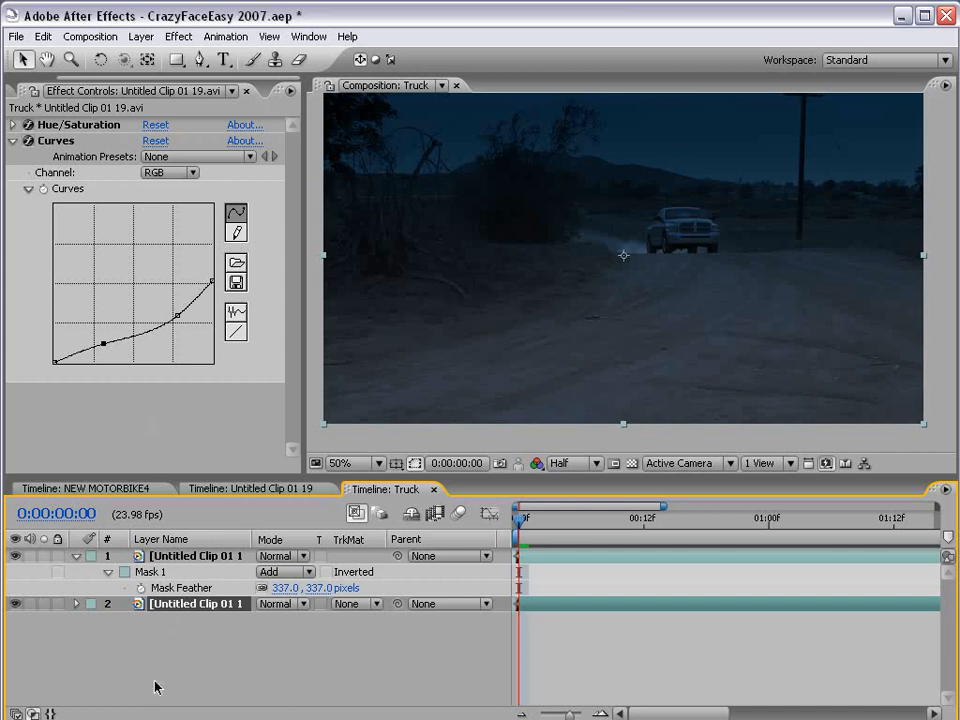
pyautogui.write('BG')
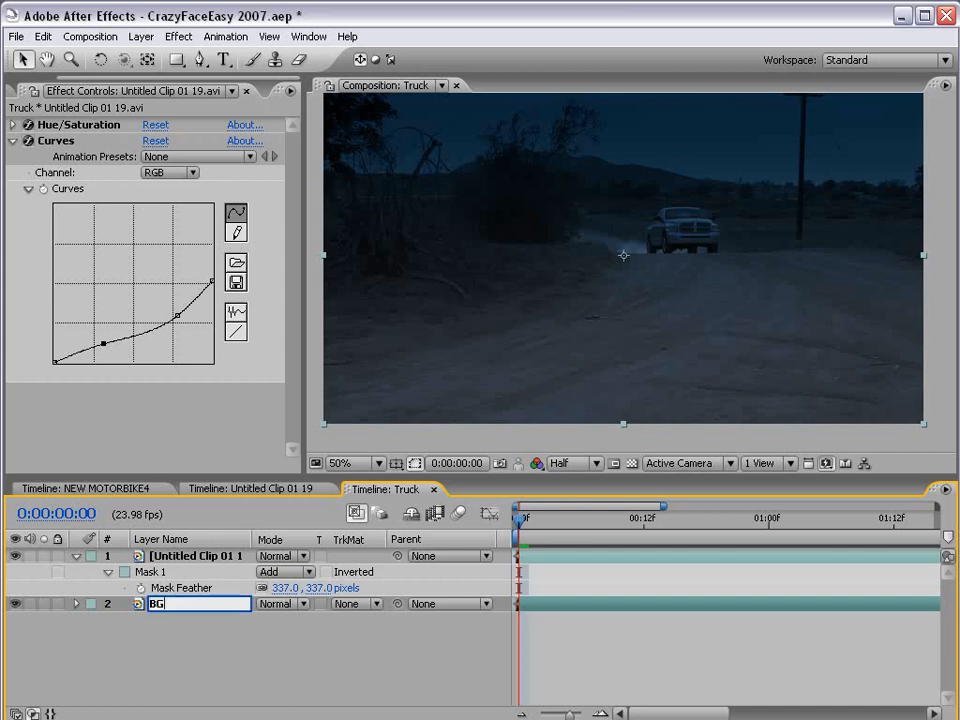
pyautogui.press('Return')
# Step: Pull the BG layer's Red curve midpoint slightly down and raise its Blue curve midpoint slightly
pyautogui.click(174, 169)
pyautogui.click(177, 185)
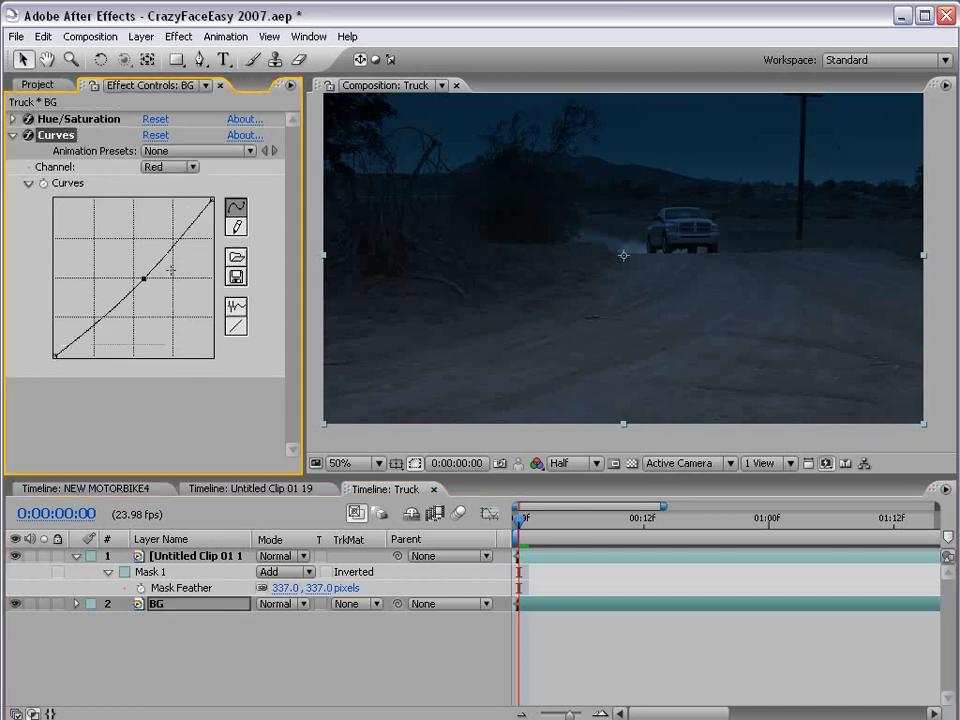
pyautogui.moveTo(146, 278); pyautogui.dragTo(147, 282)
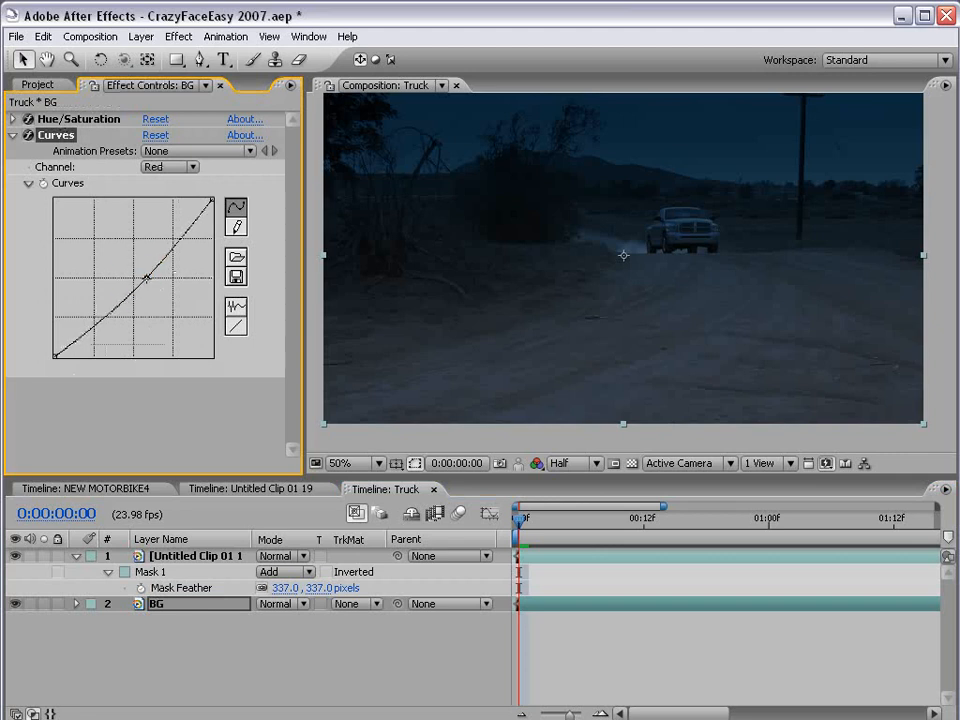
pyautogui.click(170, 167)
pyautogui.click(167, 197)
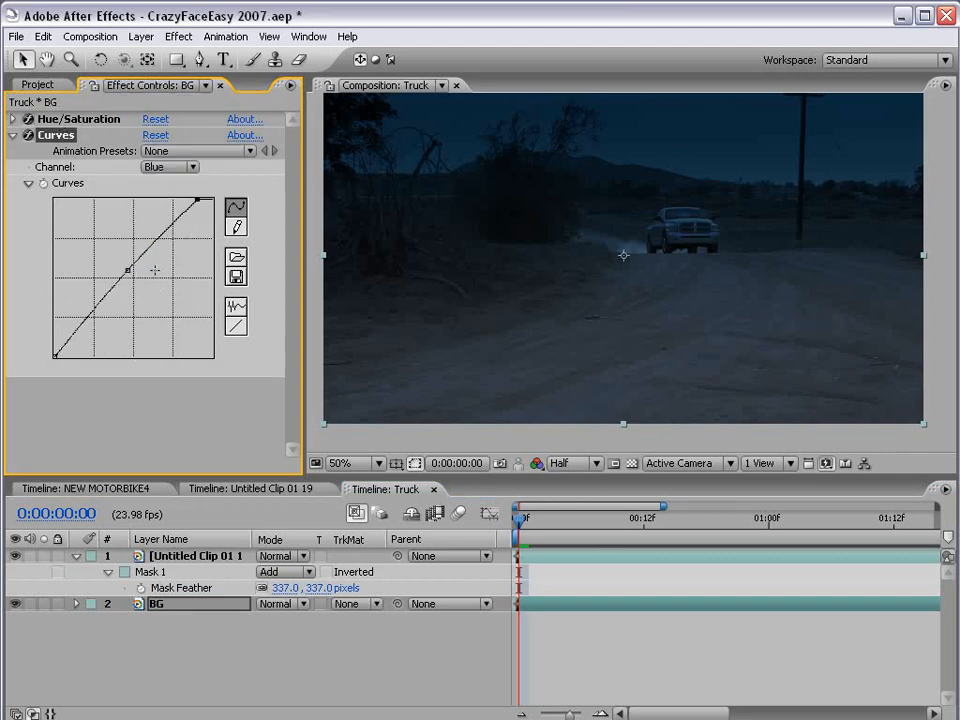
pyautogui.moveTo(133, 271); pyautogui.dragTo(125, 267)
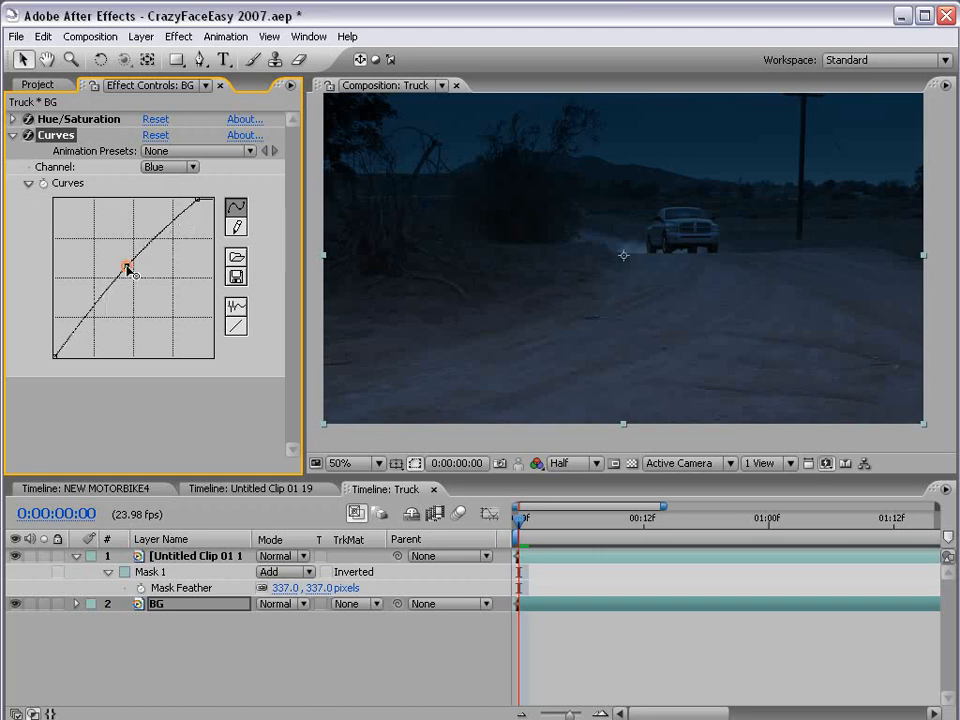
# Step: Adjust the BG layer's RGB curve by lowering the shadow and midtone points and raising the white point slightly
pyautogui.click(168, 167)
pyautogui.click(160, 119)
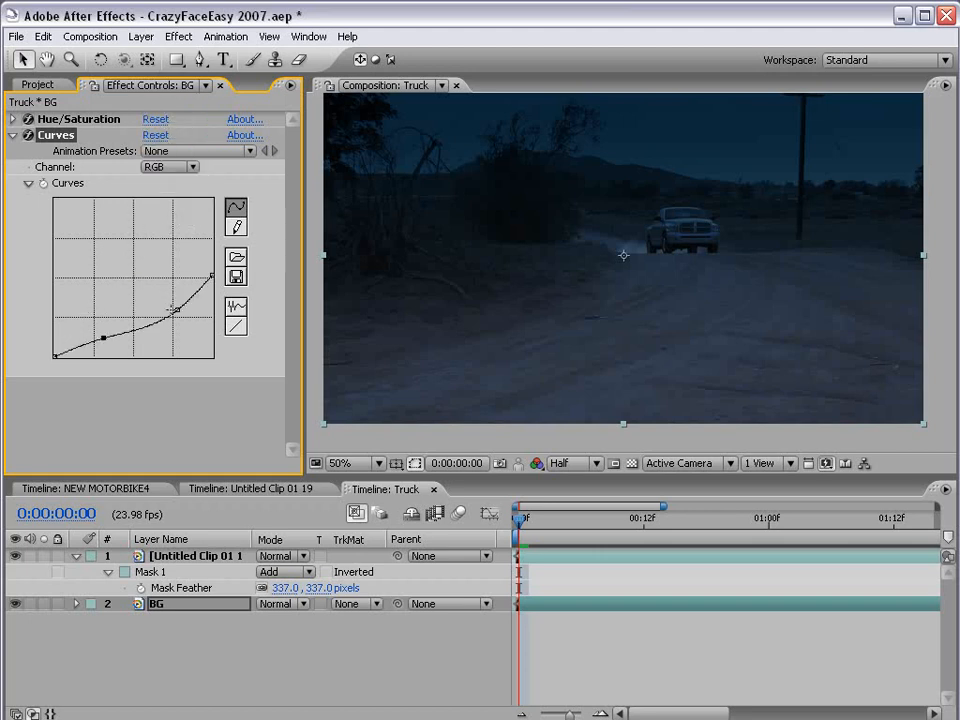
pyautogui.click(99, 339)
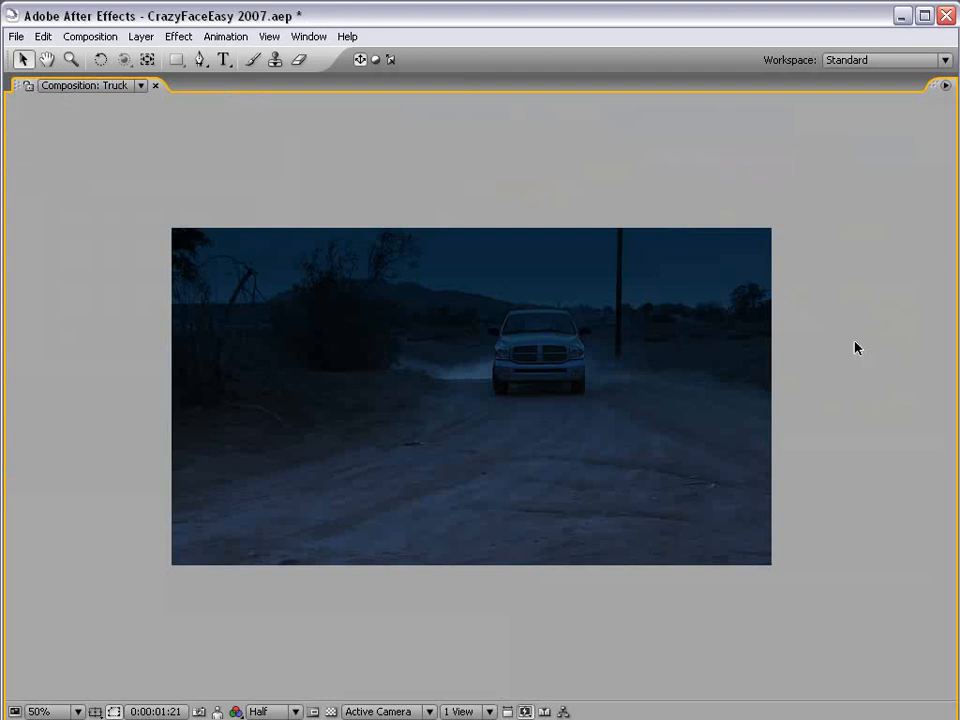
pyautogui.press('`')
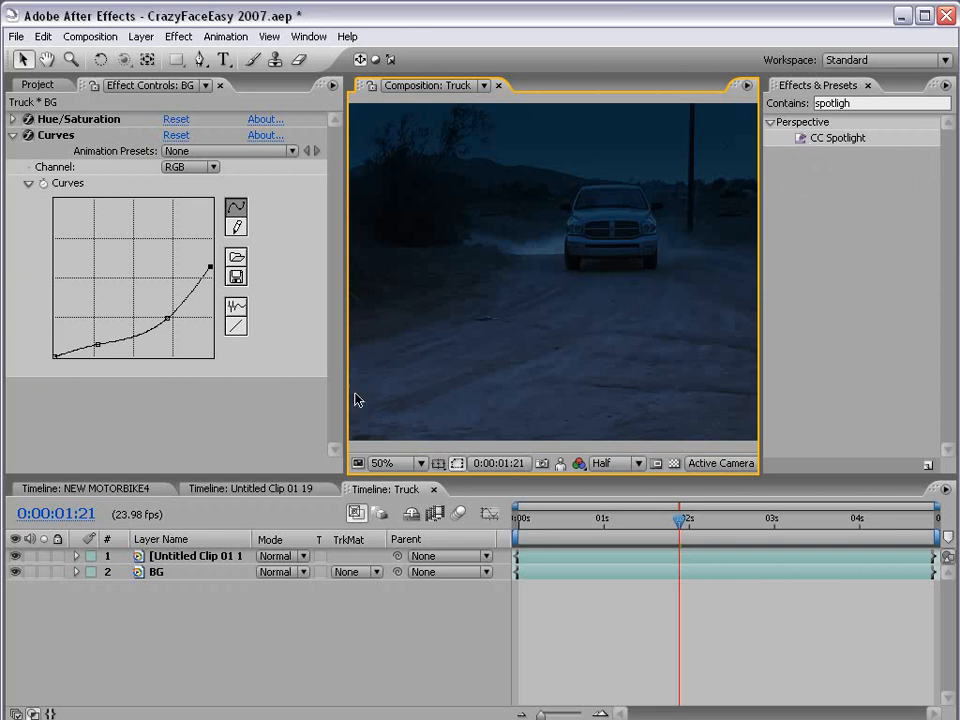
# Step: Create a 1280 × 720 solid layer in gray #818181 named Gray Solid 4
pyautogui.click(141, 36)
pyautogui.moveTo(248, 56)
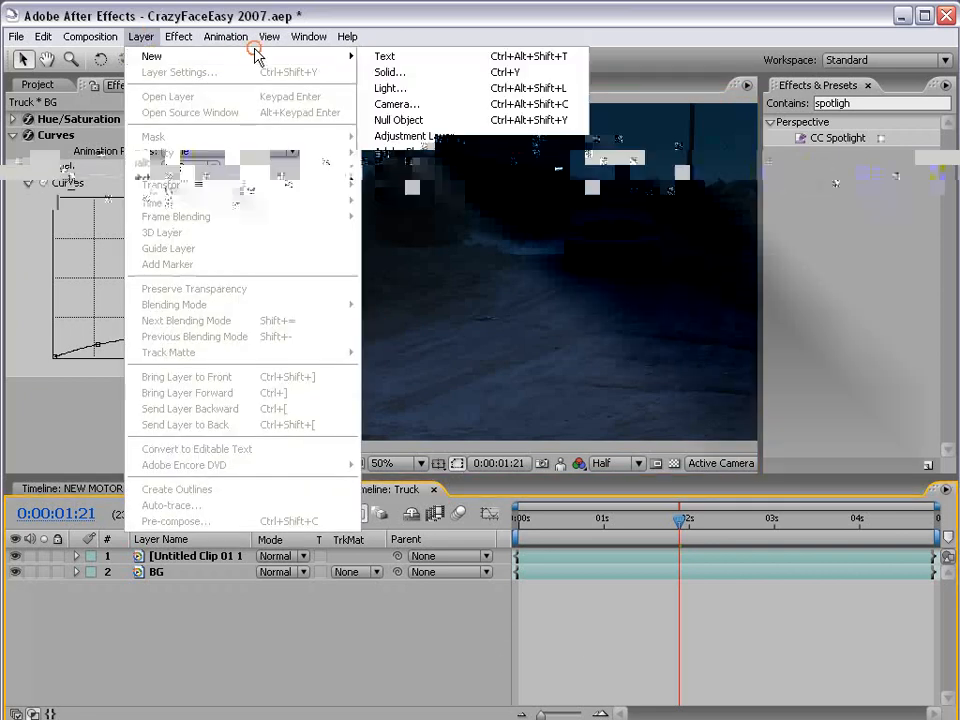
pyautogui.click(404, 73)
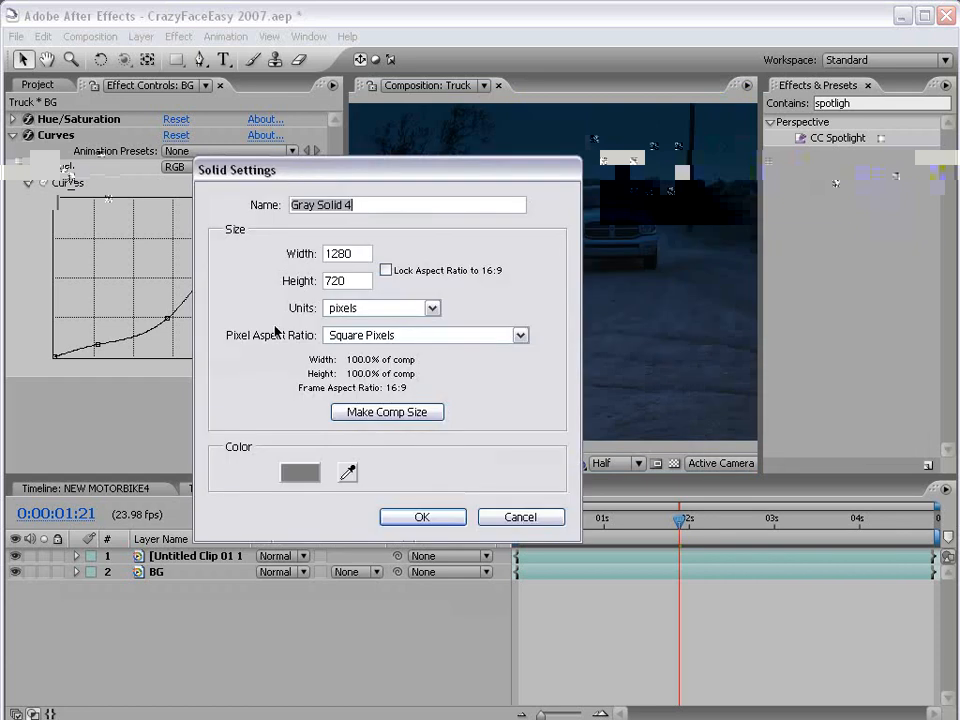
pyautogui.click(297, 485)
pyautogui.click(257, 497)
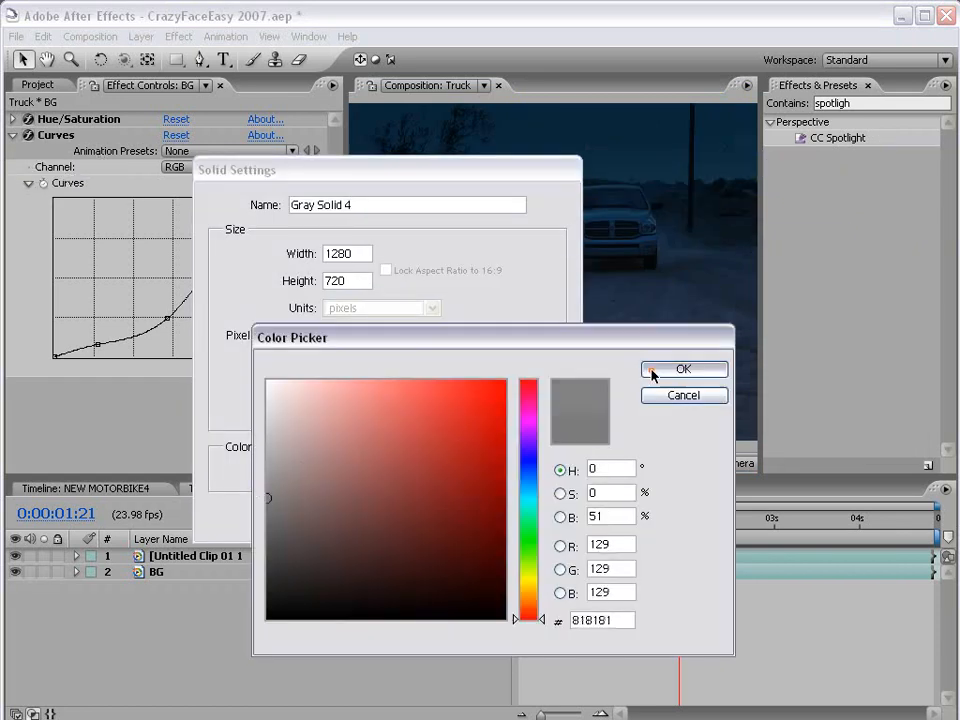
pyautogui.click(649, 369)
pyautogui.click(428, 514)
# Step: Apply the CC Spotlight effect to the new gray solid
pyautogui.click(838, 138)
pyautogui.moveTo(837, 140); pyautogui.dragTo(589, 231)
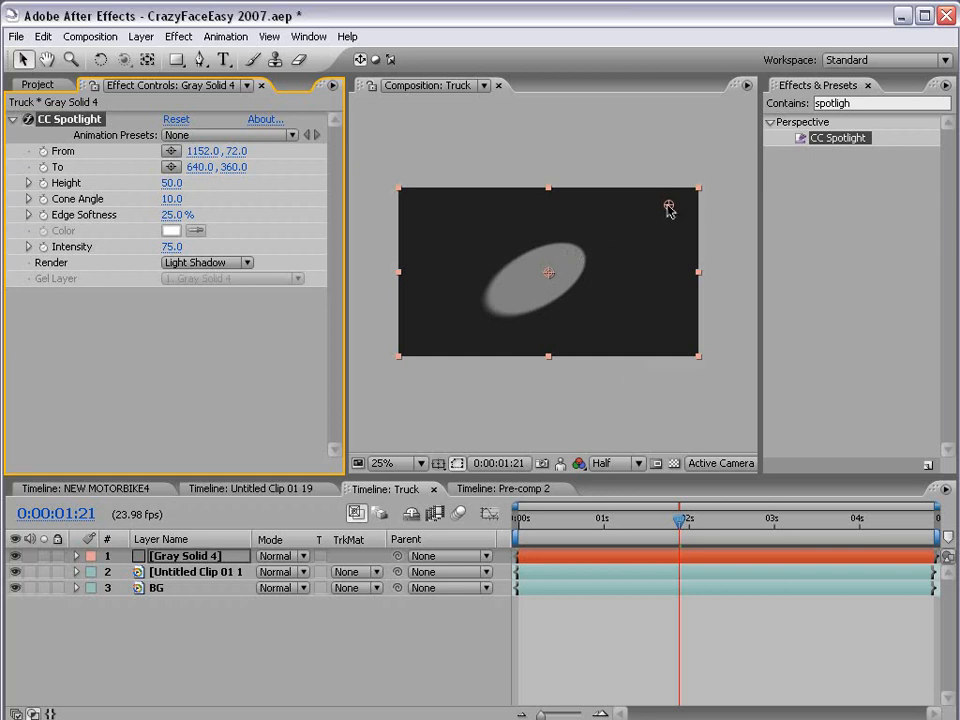
# Step: Shape the spotlight into a vertical beam from 636, -176 to 636, 164 with Height 21, Cone Angle 15.4 and Edge Softness 98%
pyautogui.moveTo(669, 208); pyautogui.dragTo(549, 127)
pyautogui.moveTo(548, 272); pyautogui.dragTo(552, 243)
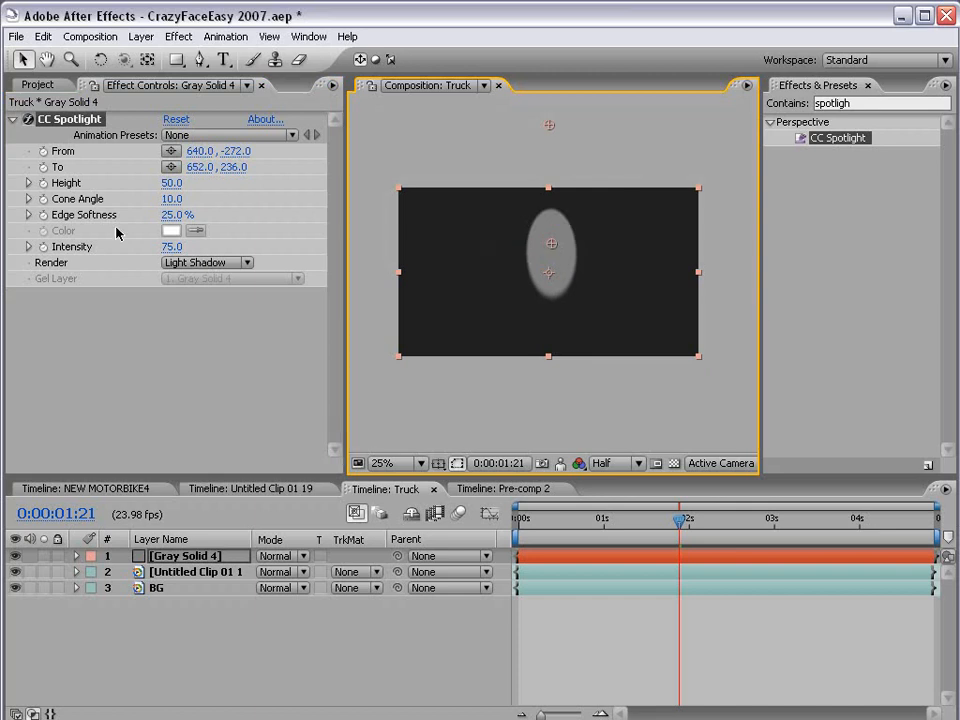
pyautogui.moveTo(170, 183); pyautogui.dragTo(146, 184)
pyautogui.moveTo(551, 127); pyautogui.dragTo(555, 128)
pyautogui.moveTo(162, 202); pyautogui.dragTo(235, 211)
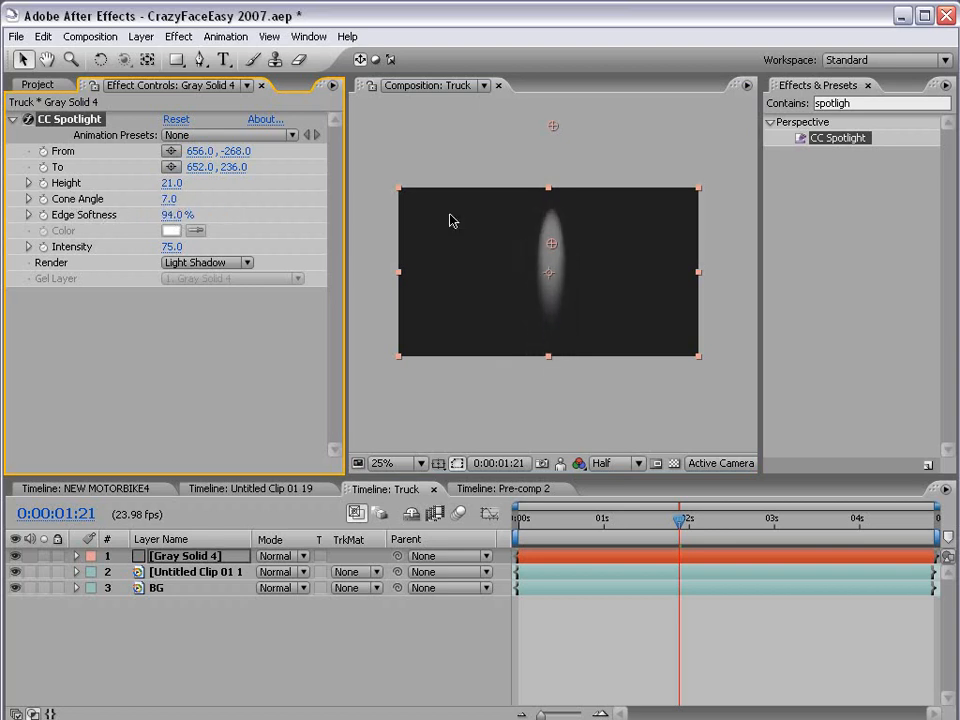
pyautogui.moveTo(167, 199); pyautogui.dragTo(184, 198)
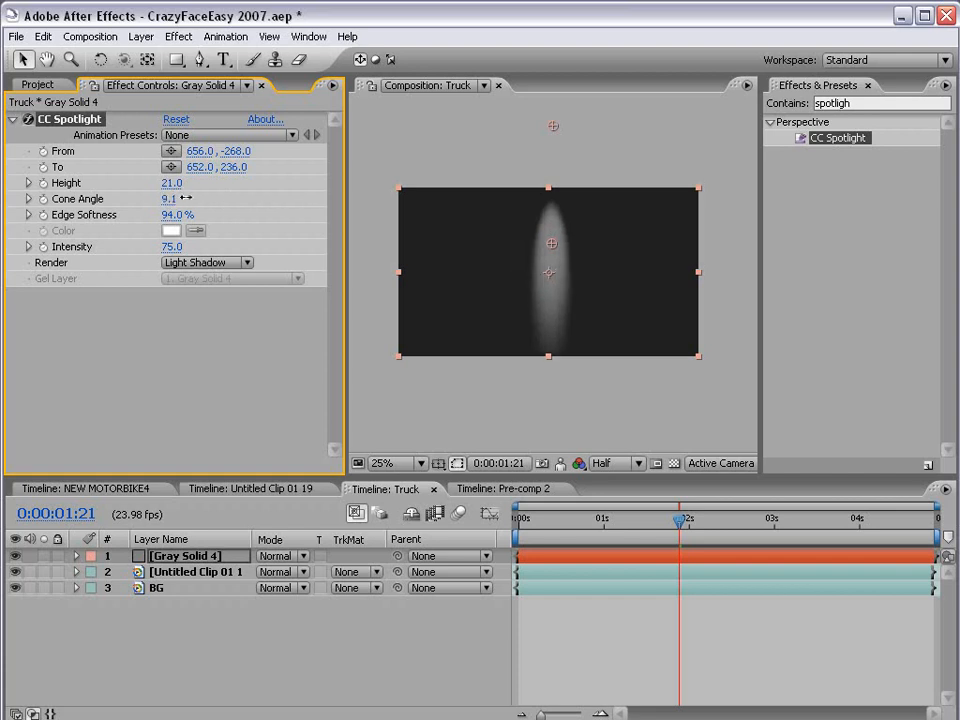
pyautogui.moveTo(553, 243); pyautogui.dragTo(552, 237)
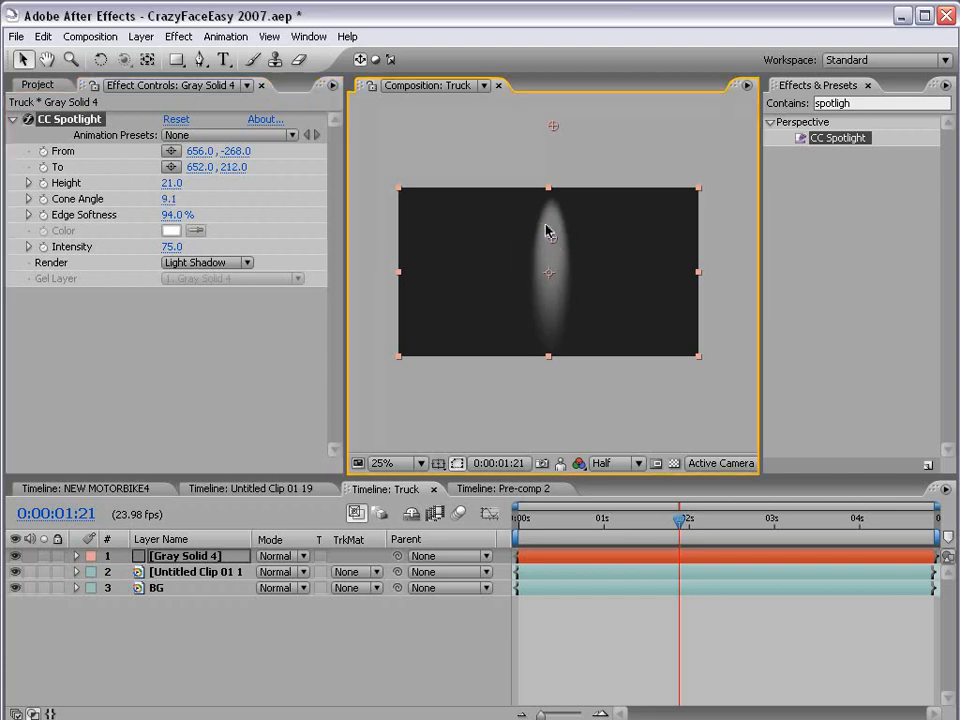
pyautogui.click(553, 128)
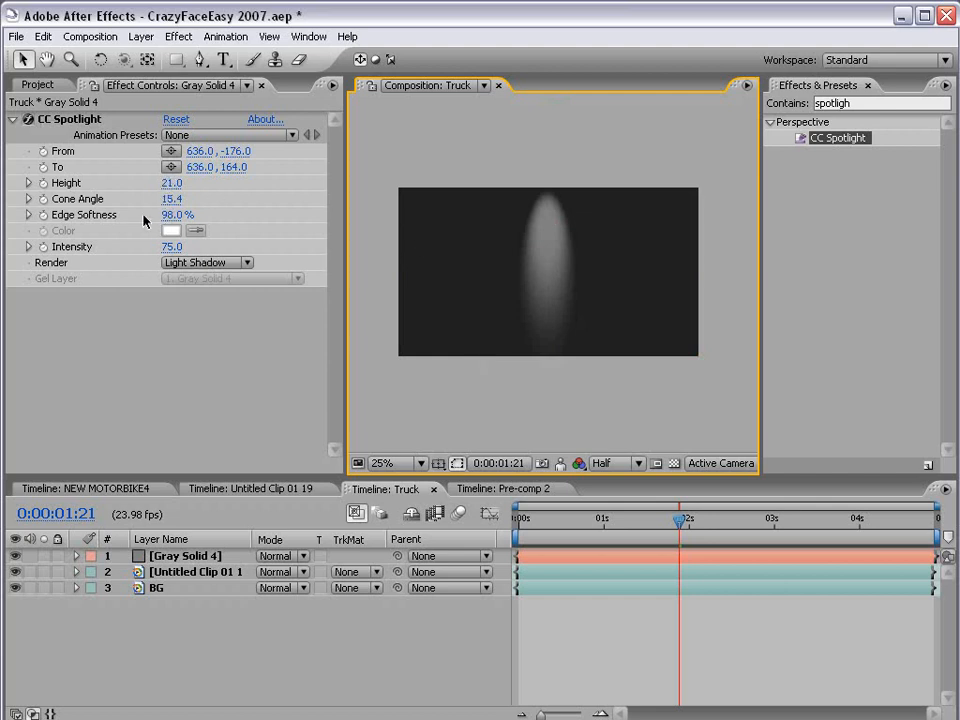
# Step: Set the spotlight's render mode to Light Only and the gray solid's blending mode to Classic Color Dodge
pyautogui.click(184, 266)
pyautogui.click(170, 215)
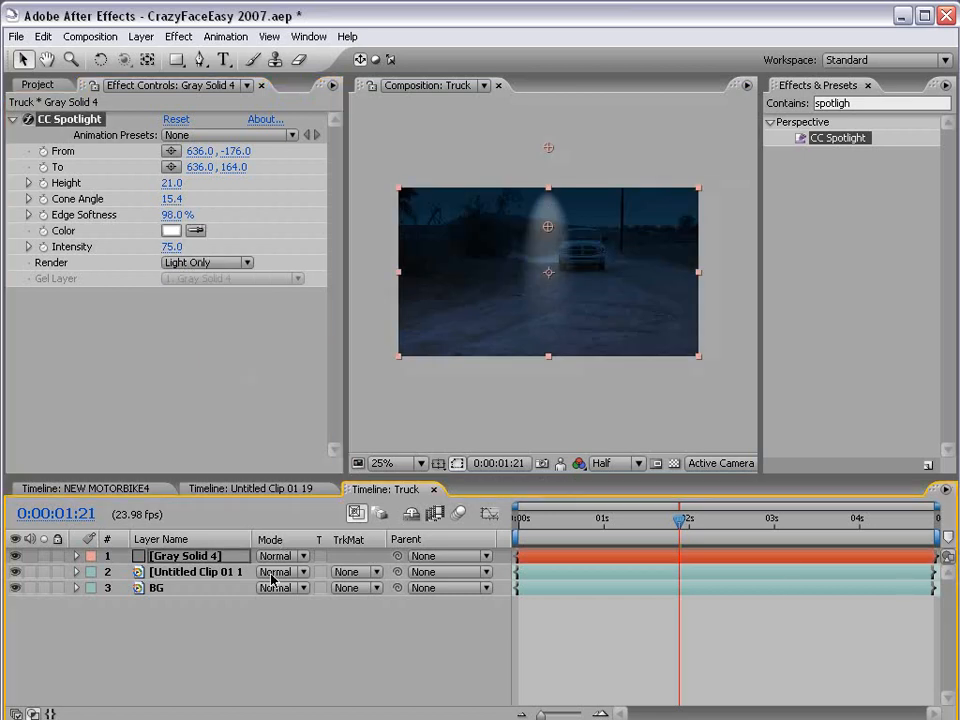
pyautogui.click(274, 556)
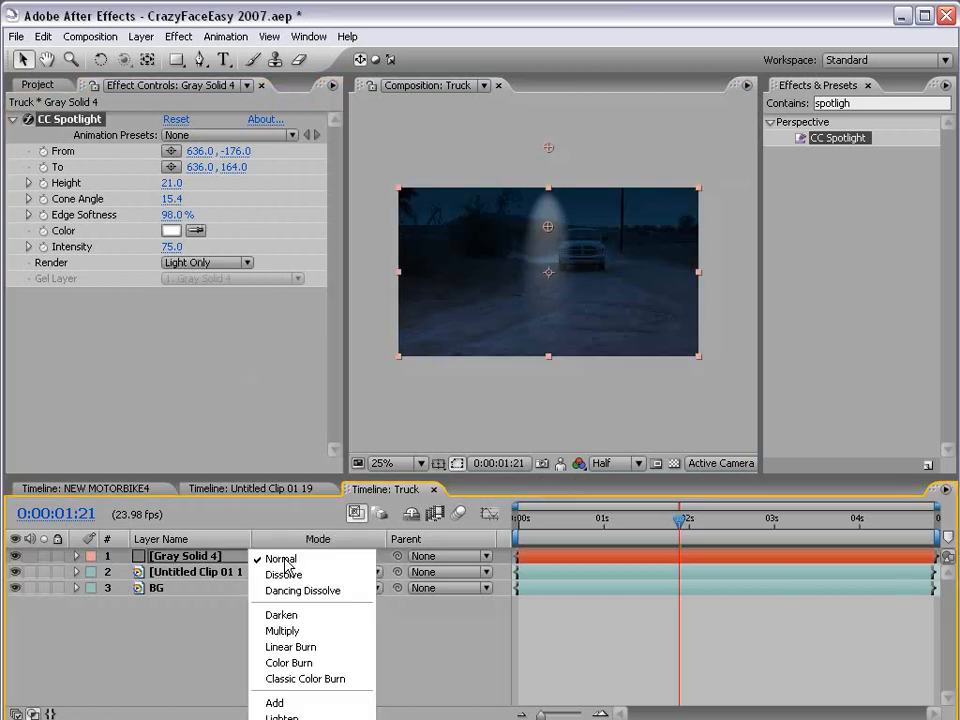
pyautogui.click(309, 719)
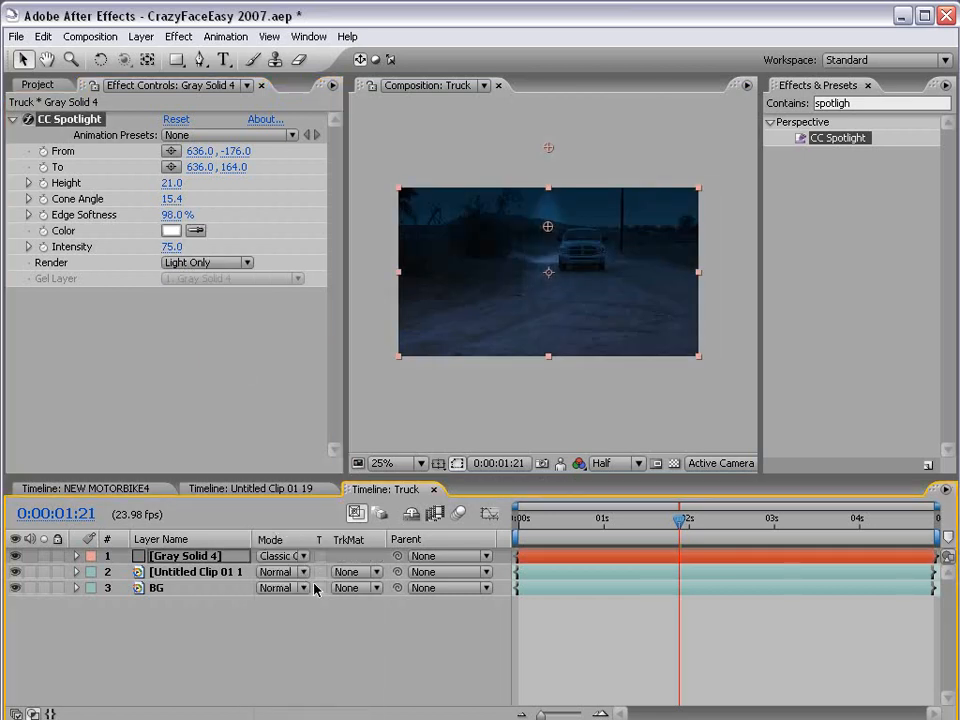
pyautogui.click(294, 556)
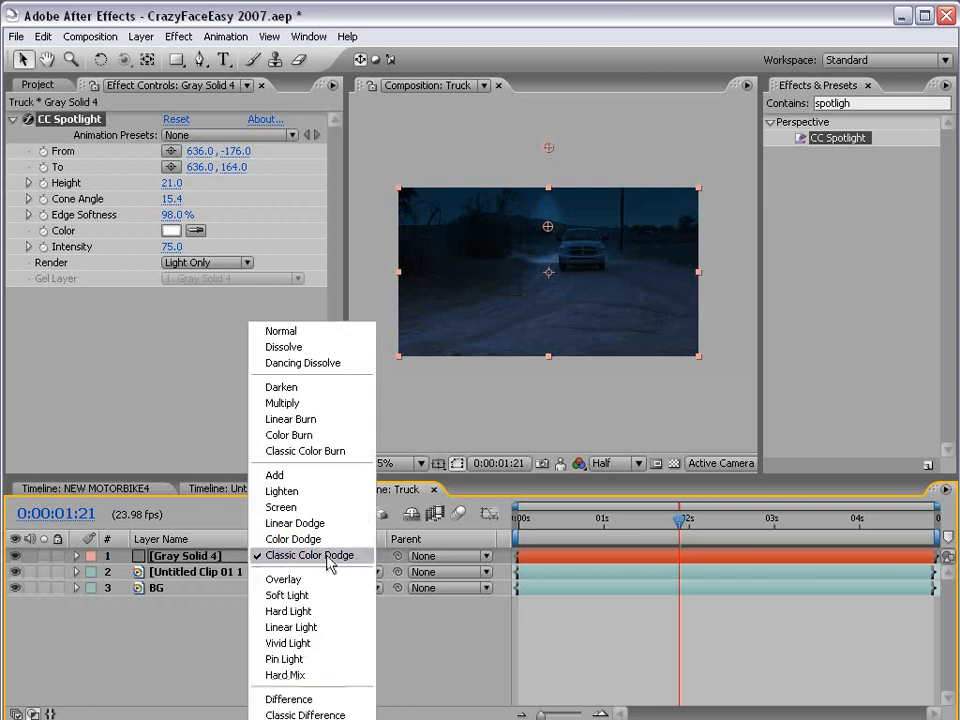
pyautogui.click(328, 556)
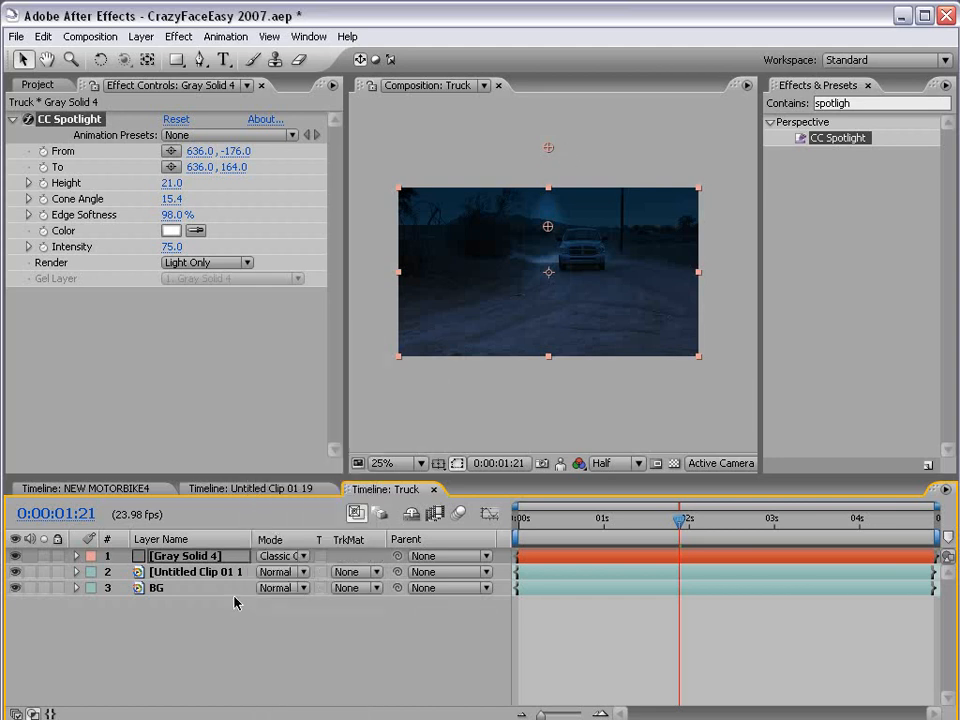
# Step: Make the gray solid a 3D layer and rotate it about its X axis until it lies flat along the road
pyautogui.click(191, 558)
pyautogui.press('F4')
pyautogui.press('F4')
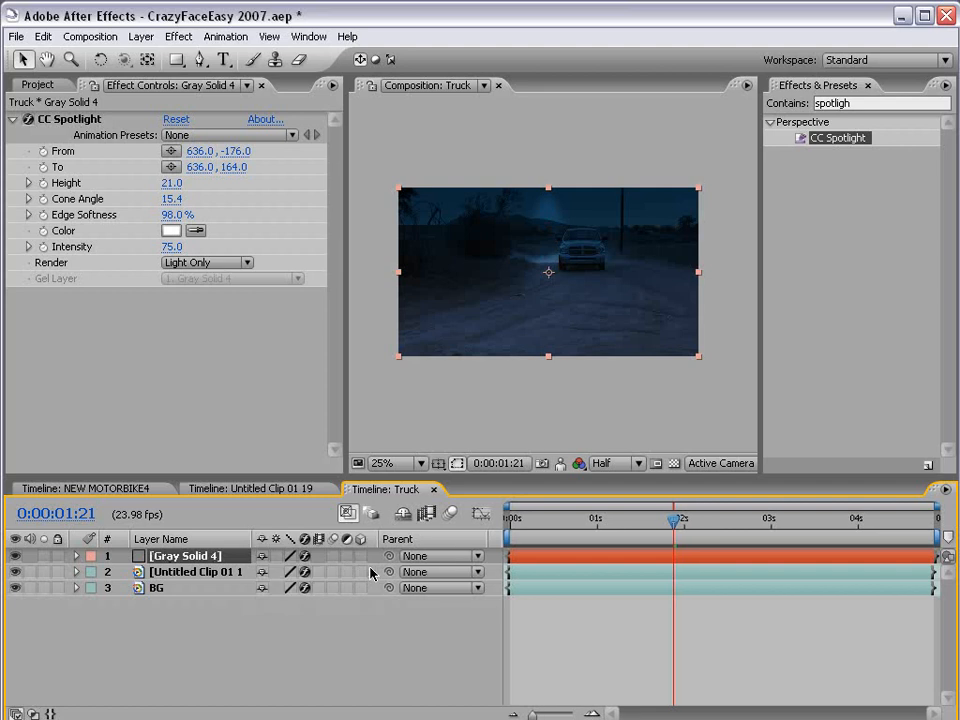
pyautogui.press('F4')
pyautogui.click(361, 556)
pyautogui.press('.')
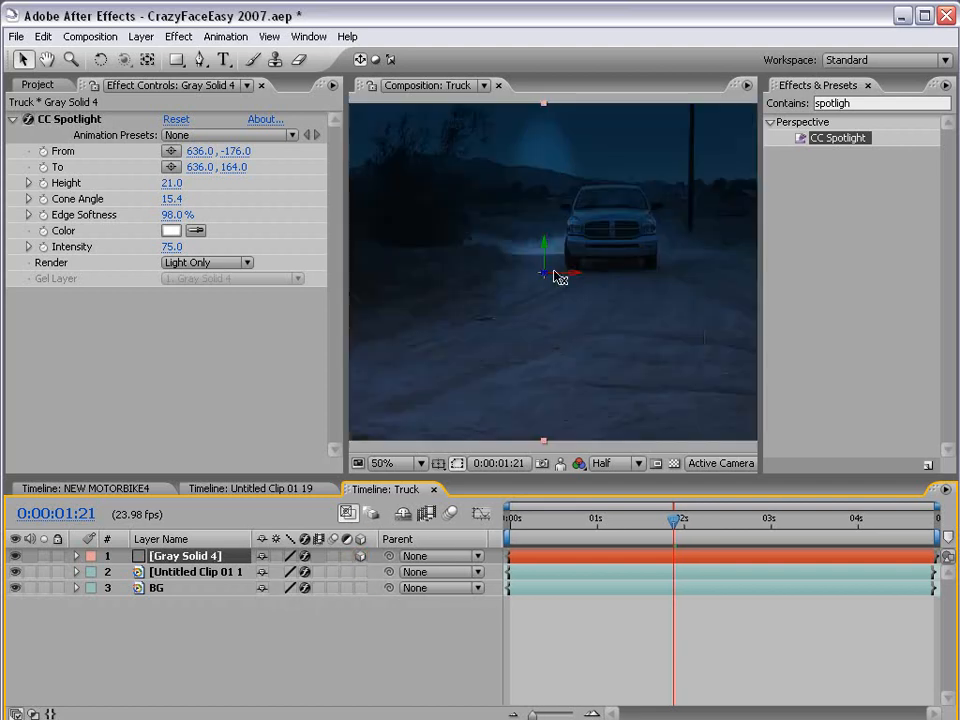
pyautogui.press('w')
pyautogui.moveTo(555, 238); pyautogui.dragTo(555, 356)
pyautogui.press('v')
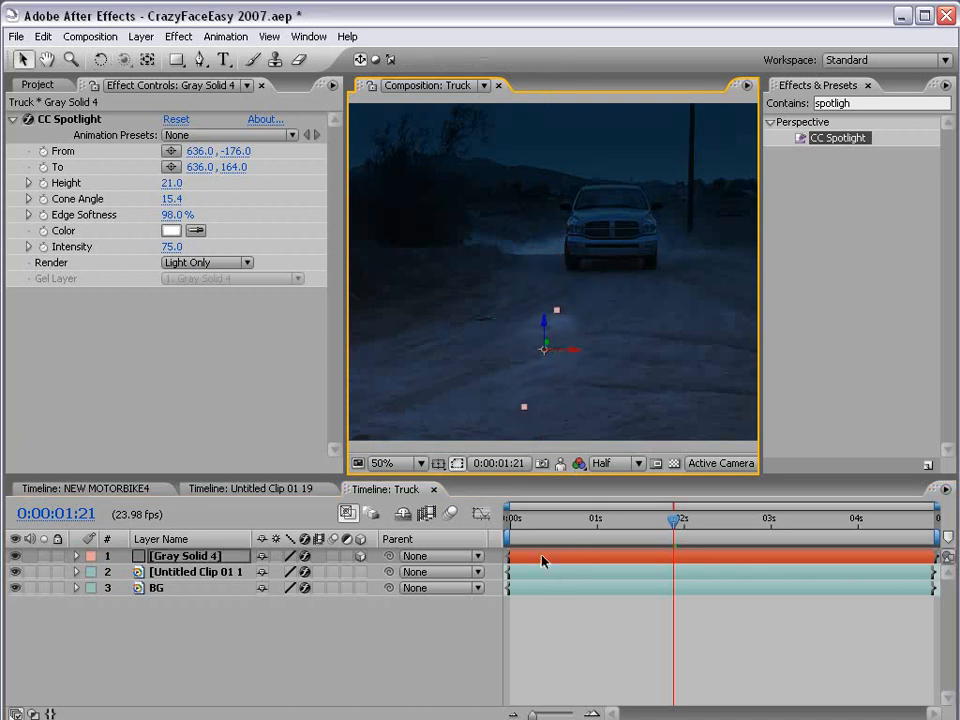
# Step: Set the spotlight's Intensity to 169 and move the solid so its light falls in front of the truck's right-hand headlight as seen
pyautogui.click(539, 562)
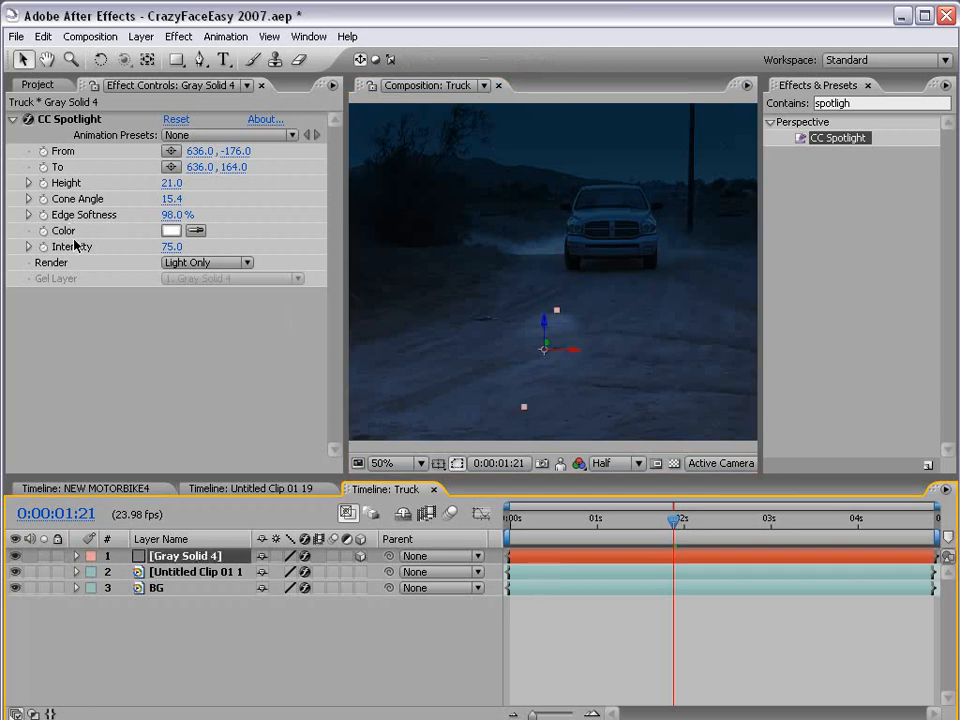
pyautogui.moveTo(172, 247); pyautogui.dragTo(256, 246)
pyautogui.click(553, 337)
pyautogui.moveTo(553, 337); pyautogui.dragTo(682, 309)
pyautogui.click(585, 628)
# Step: Duplicate the spotlight solid, shift the copy sideways in front of the truck's other headlight, and check the pair in an enlarged preview
pyautogui.click(603, 548)
pyautogui.hotkey('ctrl', 'd')
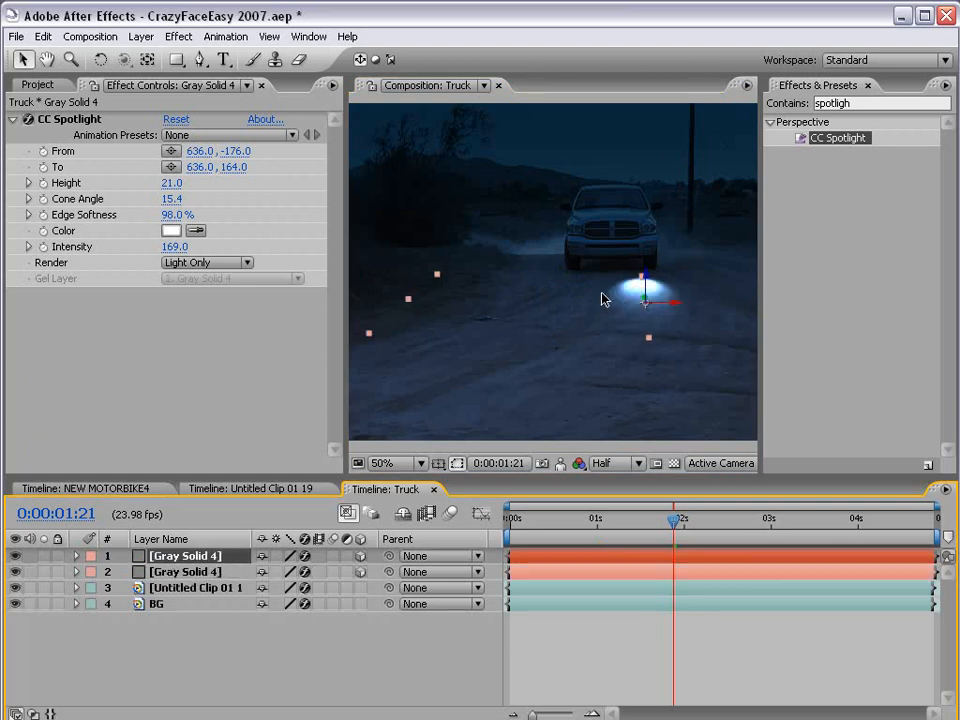
pyautogui.moveTo(667, 309); pyautogui.dragTo(586, 308)
pyautogui.click(574, 658)
pyautogui.press('`')
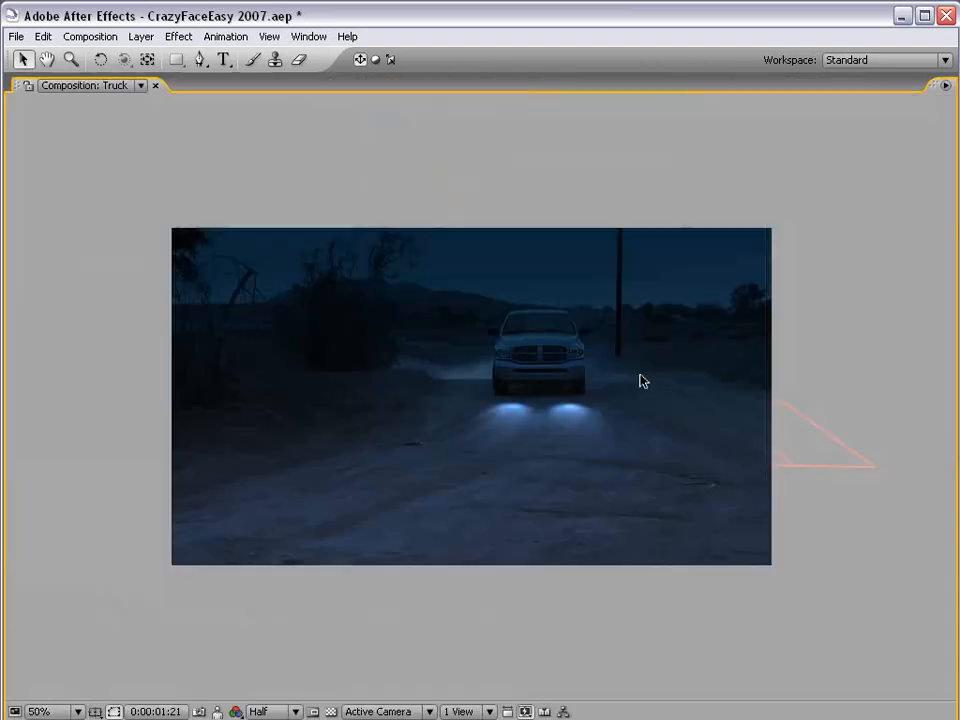
pyautogui.press('`')
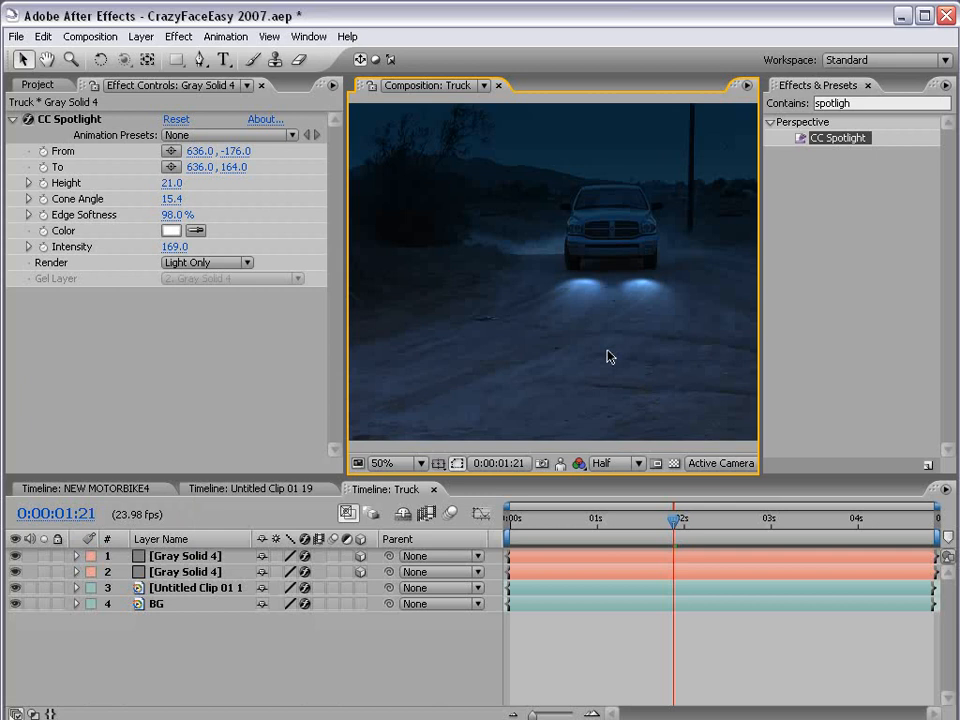
# Step: Add a null object to the Truck composition as a 3D layer
pyautogui.click(190, 562)
pyautogui.click(141, 36)
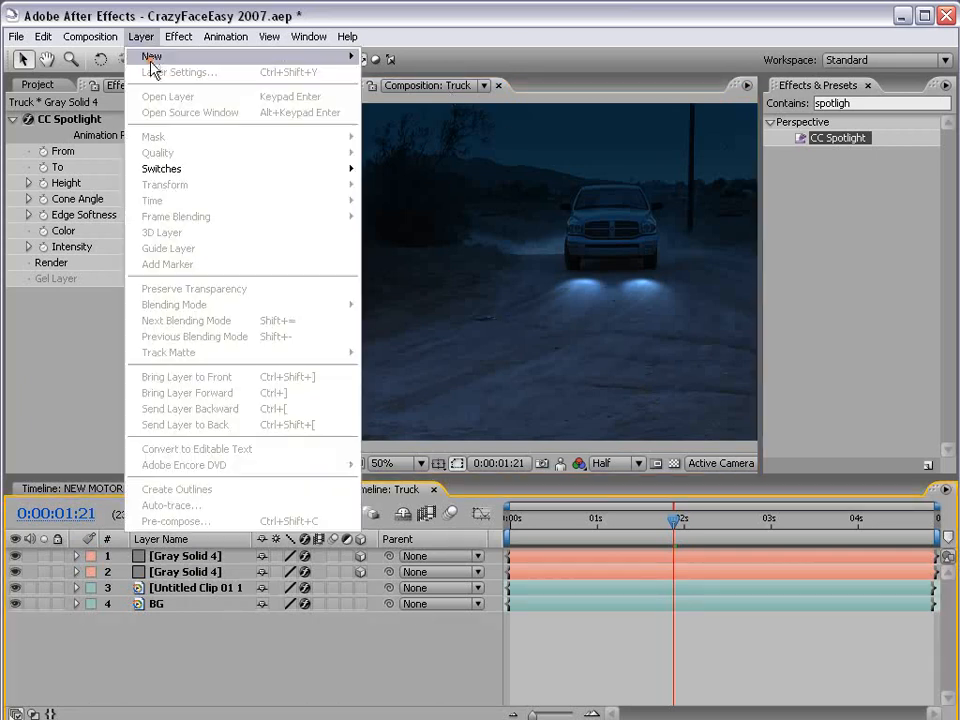
pyautogui.moveTo(150, 56)
pyautogui.click(404, 118)
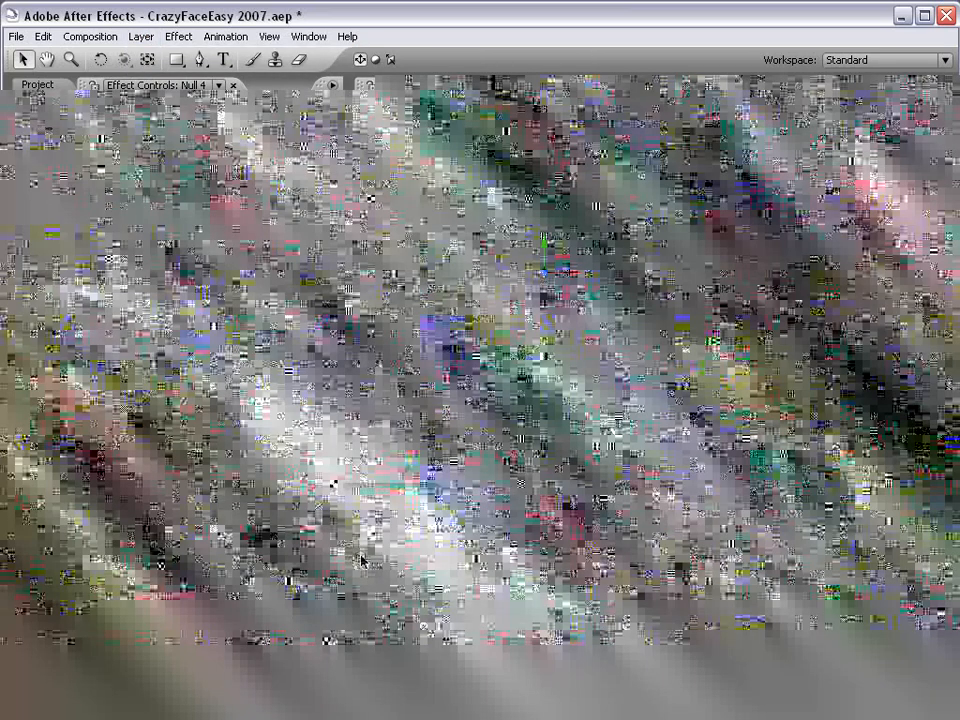
# Step: In the Top view, move the null to the middle of the spotlight solids' rear edge
pyautogui.click(724, 485)
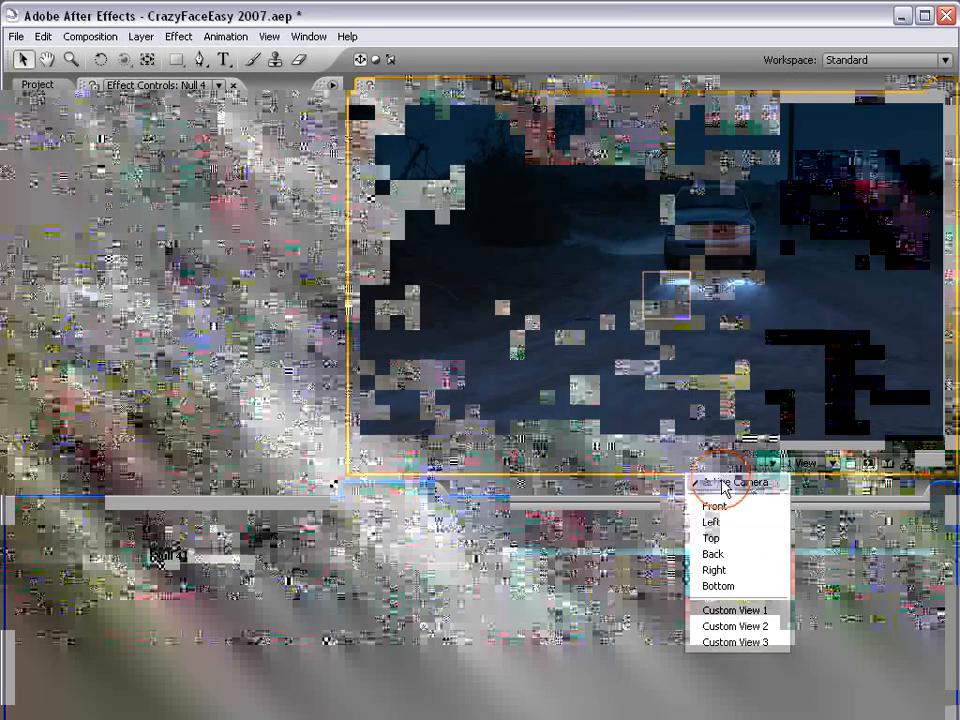
pyautogui.click(712, 538)
pyautogui.scroll(-2, 671, 311)
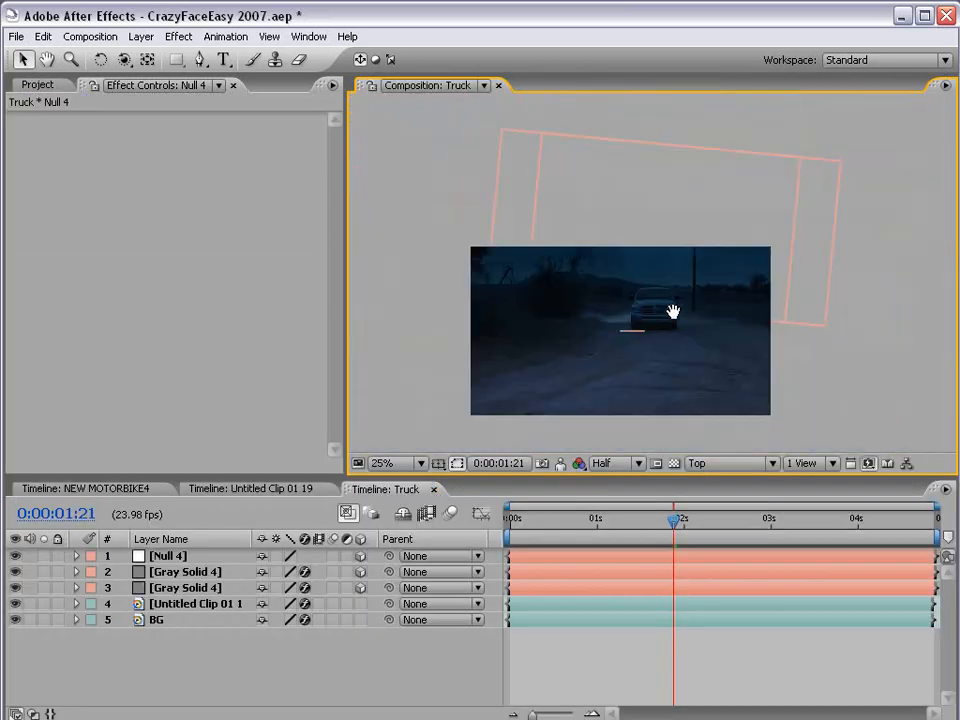
pyautogui.moveTo(640, 338); pyautogui.dragTo(682, 147)
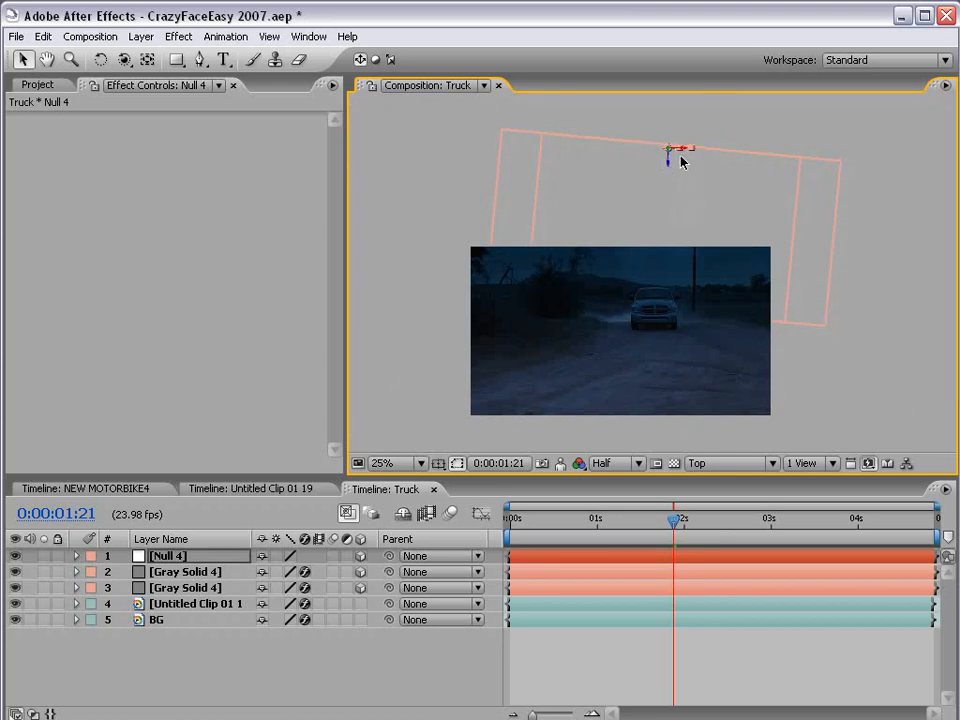
pyautogui.scroll(2, 680, 162)
pyautogui.moveTo(643, 105); pyautogui.dragTo(602, 328)
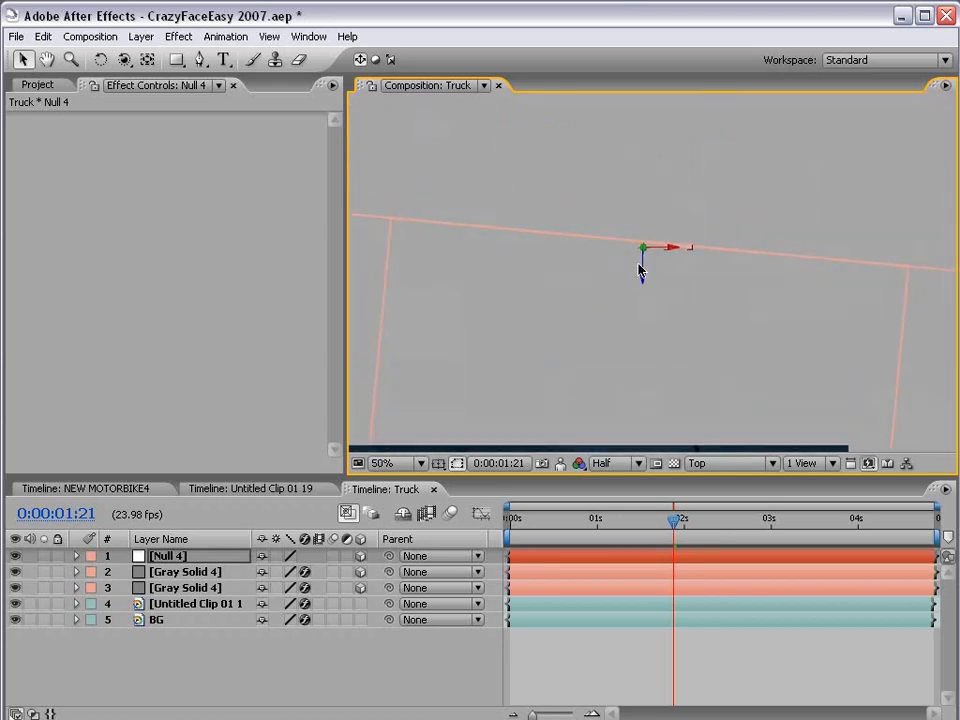
# Step: Rotate the null to a Y orientation of 4° to line up with the spotlight solids, and return to the Active Camera view
pyautogui.press('w')
pyautogui.moveTo(643, 247); pyautogui.dragTo(642, 246)
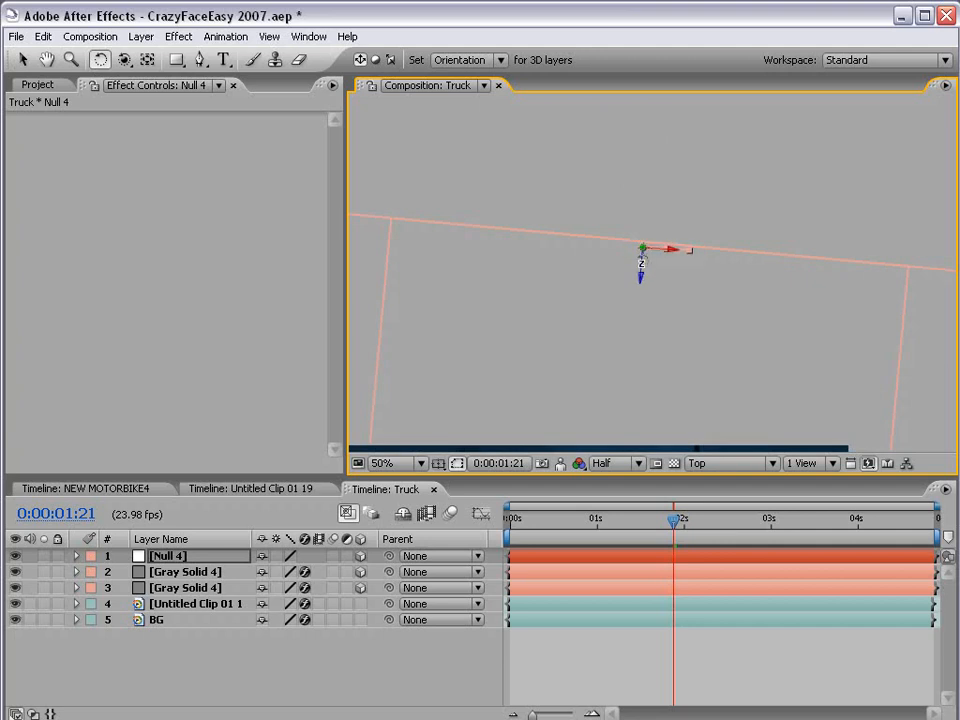
pyautogui.press('v')
pyautogui.click(507, 357)
pyautogui.click(705, 463)
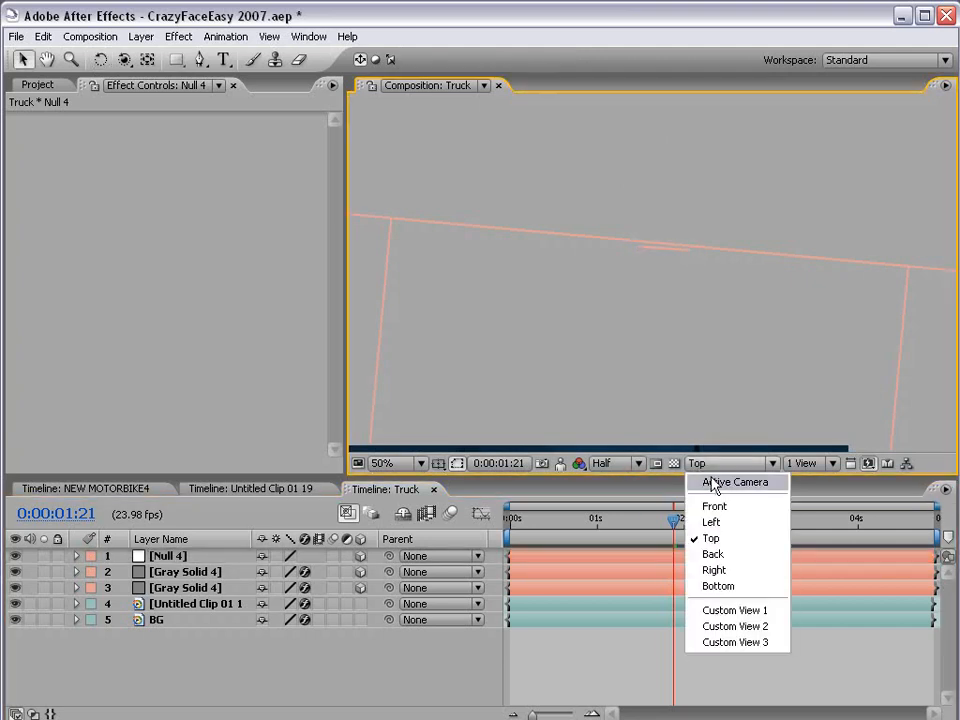
pyautogui.click(770, 485)
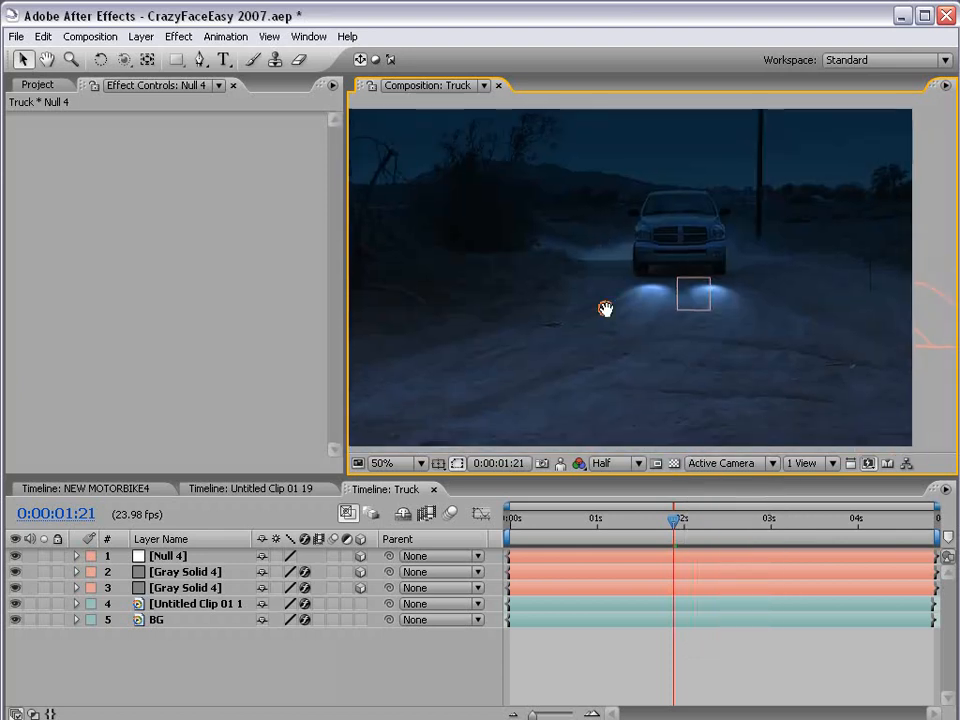
# Step: Parent both Gray Solid 4 spotlight layers to Null 4
pyautogui.click(172, 573)
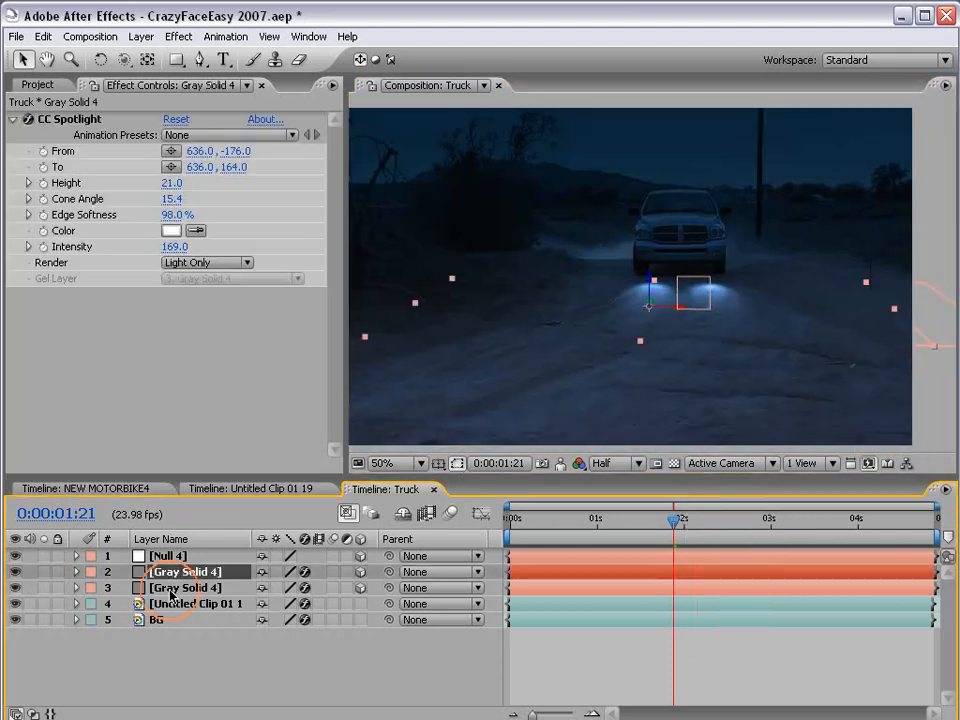
pyautogui.keyDown('shift'); pyautogui.click(175, 588); pyautogui.keyUp('shift')
pyautogui.moveTo(389, 572); pyautogui.dragTo(181, 563)
# Step: Move the null in depth and slightly sideways to about 781, 360, -54 so both light pools sit ahead of the truck
pyautogui.click(181, 561)
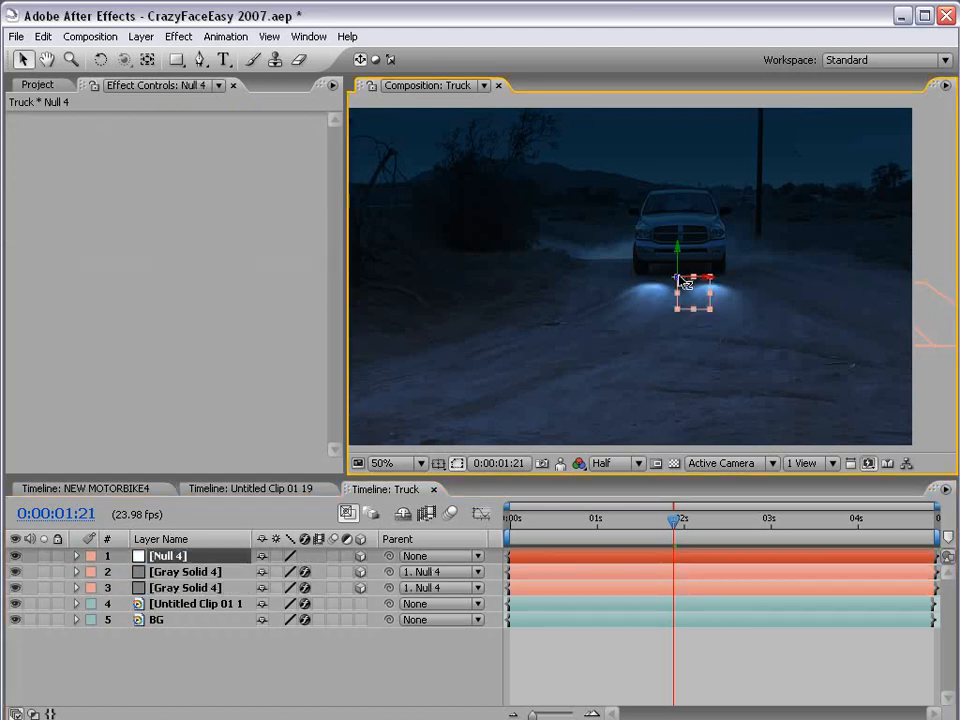
pyautogui.moveTo(696, 282)
pyautogui.mouseDown()
pyautogui.moveTo(744, 281)
pyautogui.moveTo(723, 283)
pyautogui.moveTo(679, 259)
pyautogui.moveTo(707, 262)
pyautogui.mouseUp()
pyautogui.press('w')
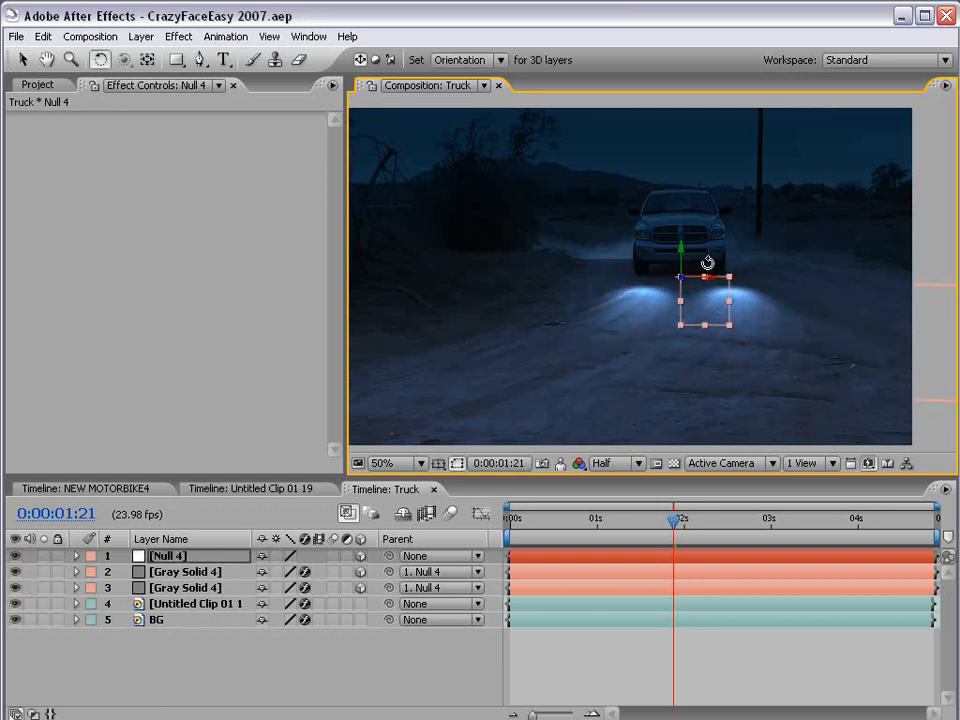
# Step: Rename both gray spotlight solids to Spot
pyautogui.click(178, 578)
pyautogui.press('Return')
pyautogui.write('Spot')
pyautogui.click(178, 590)
pyautogui.press('Return')
pyautogui.write('S')
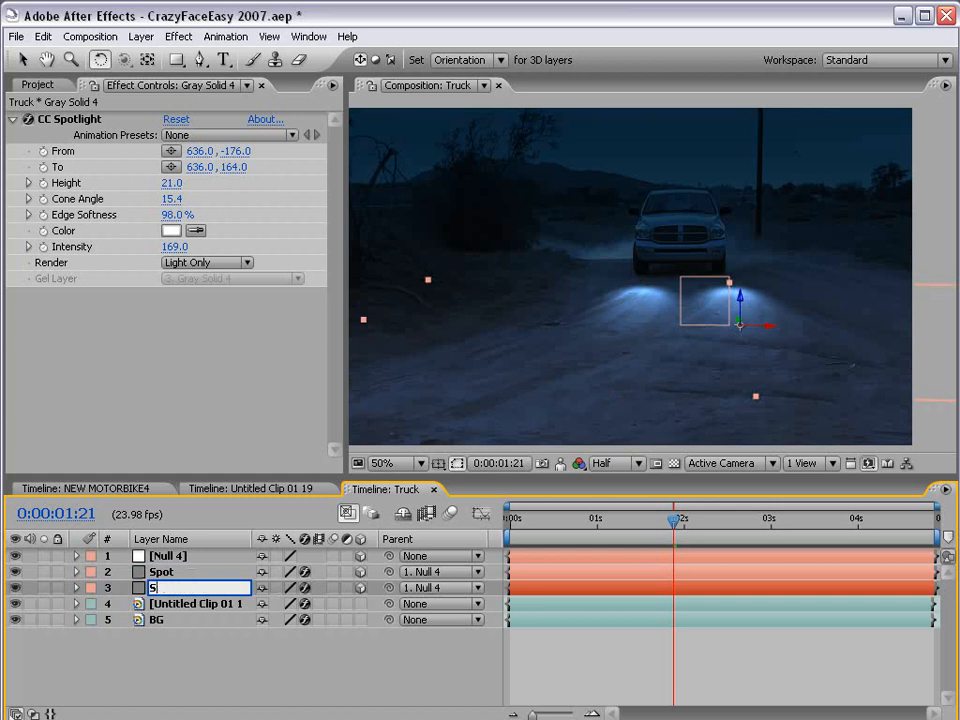
pyautogui.write('pot')
pyautogui.press('Return')
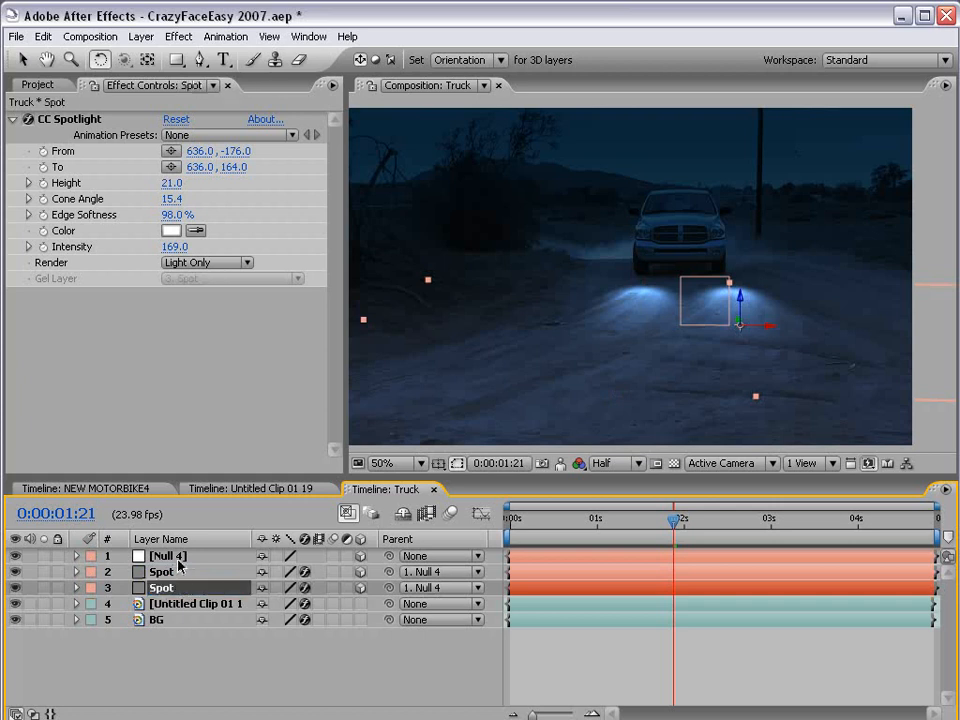
# Step: Reveal the null's Position, Scale and Rotation properties and set Position, Scale and Orientation keyframes at 0:00:01:21
pyautogui.click(170, 556)
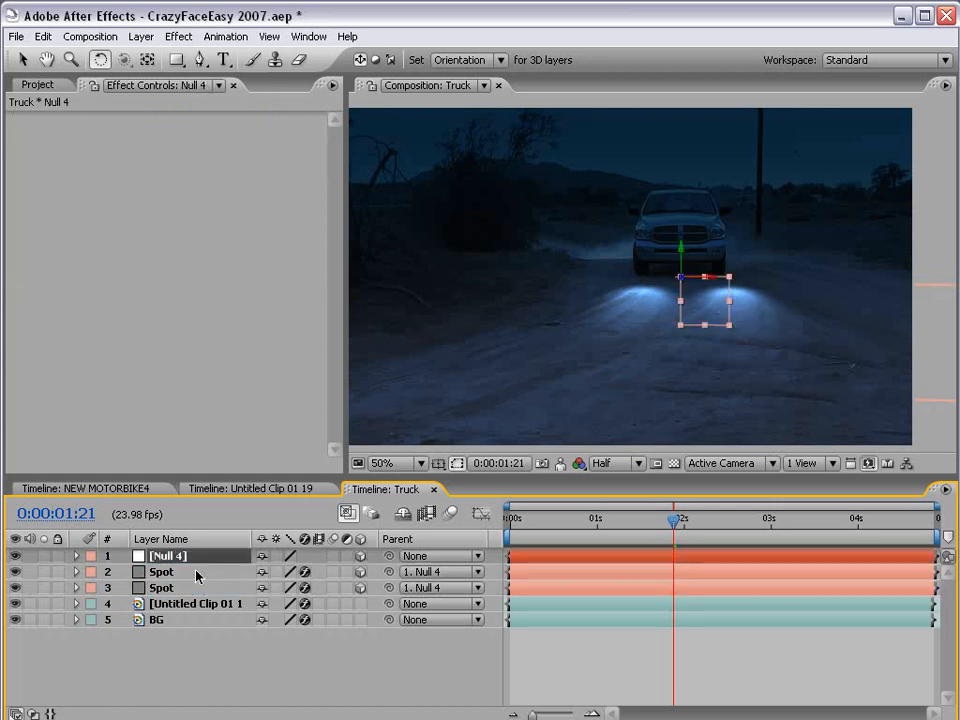
pyautogui.press('p')
pyautogui.hotkey('shift', 's')
pyautogui.hotkey('shift', 'r')
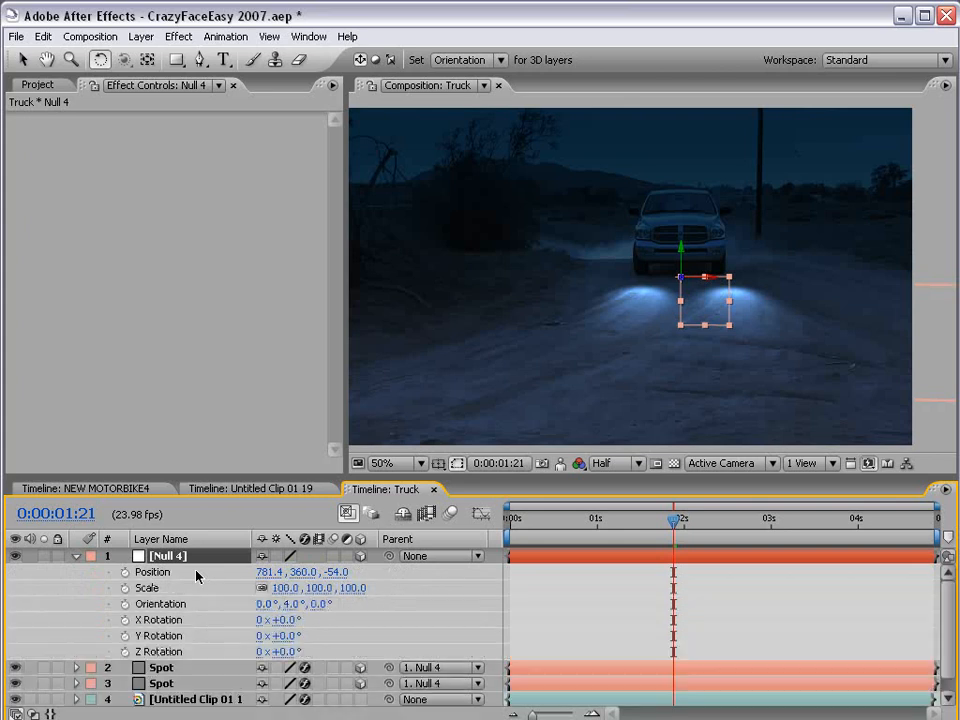
pyautogui.moveTo(125, 573); pyautogui.dragTo(125, 603)
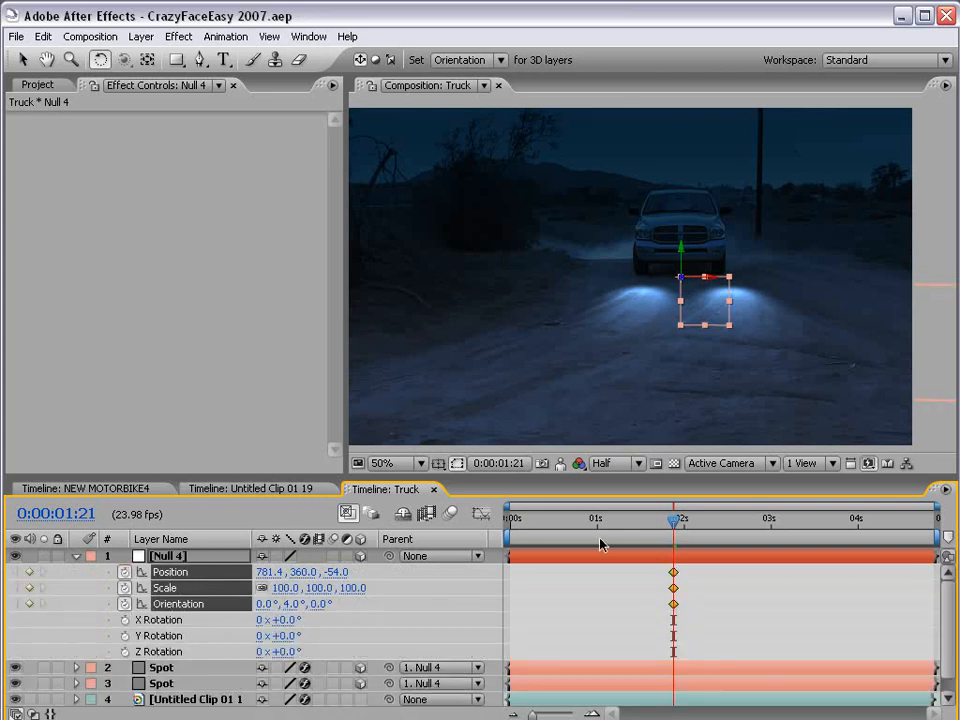
# Step: At 0:00:02:07, move the null toward the camera and sideways to about 630, 360, -645
pyautogui.press('v')
pyautogui.click(190, 604)
pyautogui.moveTo(675, 525); pyautogui.dragTo(710, 522)
pyautogui.moveTo(684, 277); pyautogui.dragTo(823, 268)
pyautogui.moveTo(714, 283); pyautogui.dragTo(662, 293)
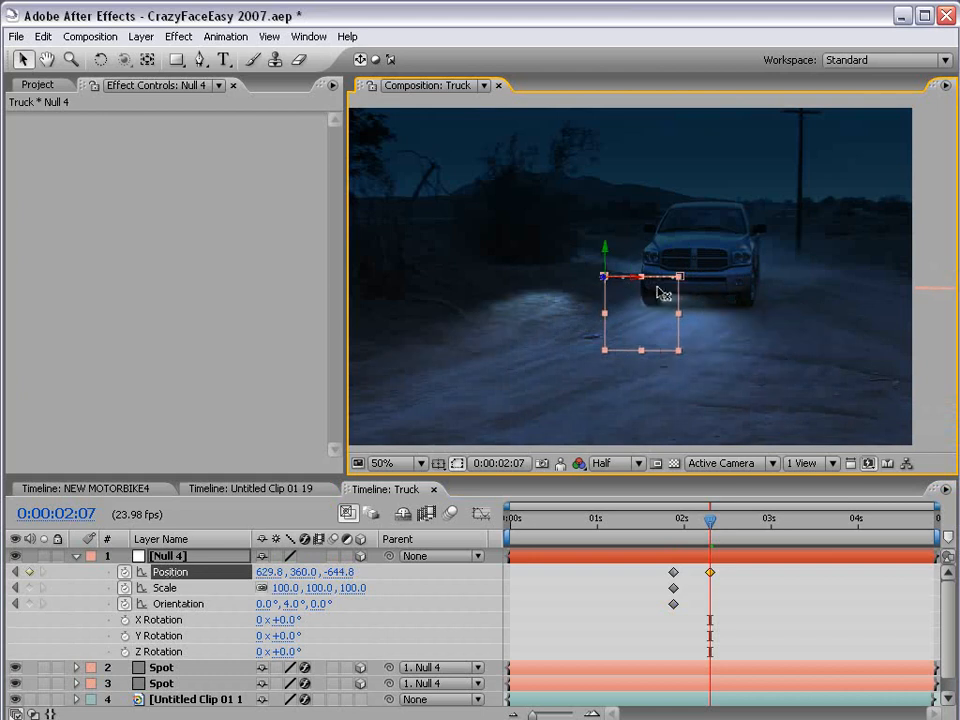
# Step: Rotate the null to a 14° Y orientation at 0:00:02:07 and reposition it to about 738, 396, -702
pyautogui.press('w')
pyautogui.moveTo(606, 256); pyautogui.dragTo(596, 257)
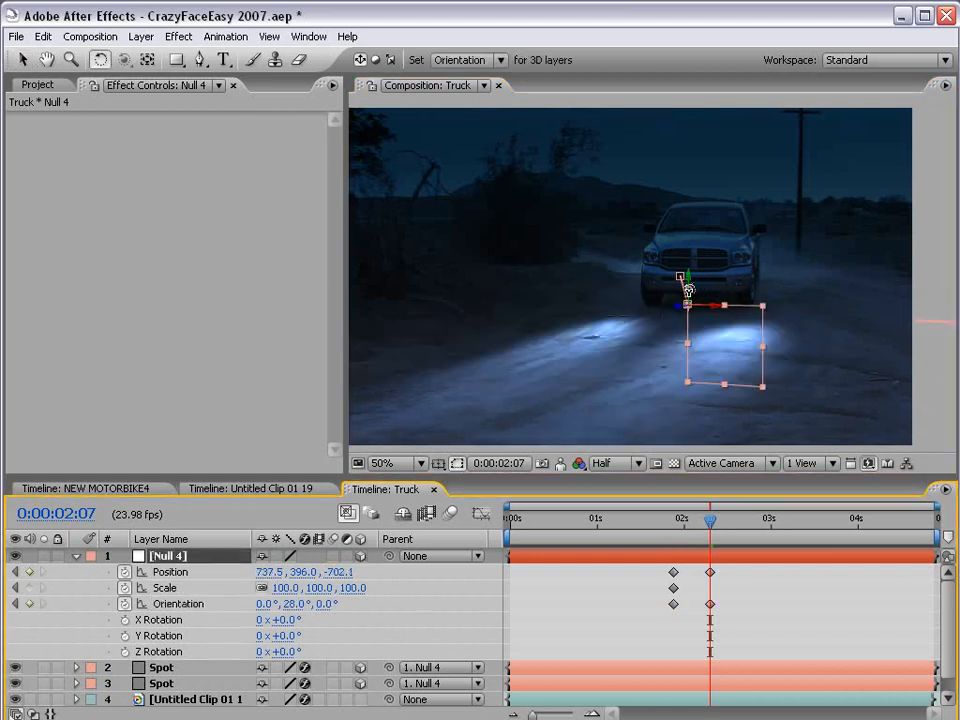
pyautogui.moveTo(688, 290); pyautogui.dragTo(696, 290)
pyautogui.press('v')
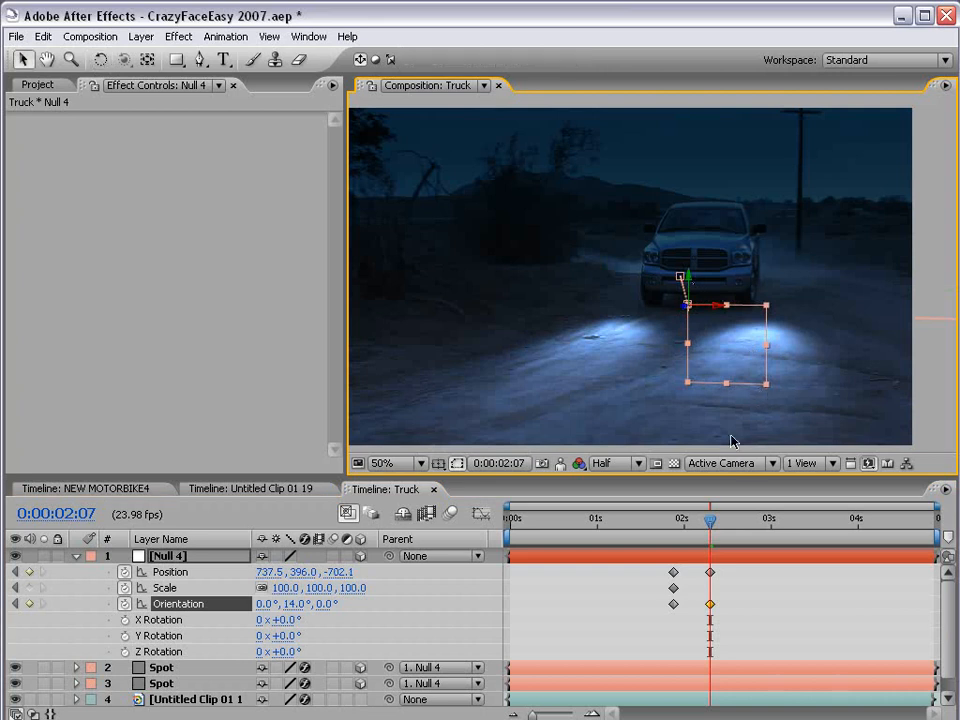
# Step: Refine the null's position at 0:00:02:07 to about 751, 396, -508 so the beams sit ahead of the truck
pyautogui.moveTo(693, 315); pyautogui.dragTo(765, 230)
pyautogui.moveTo(737, 307); pyautogui.dragTo(715, 309)
pyautogui.click(777, 610)
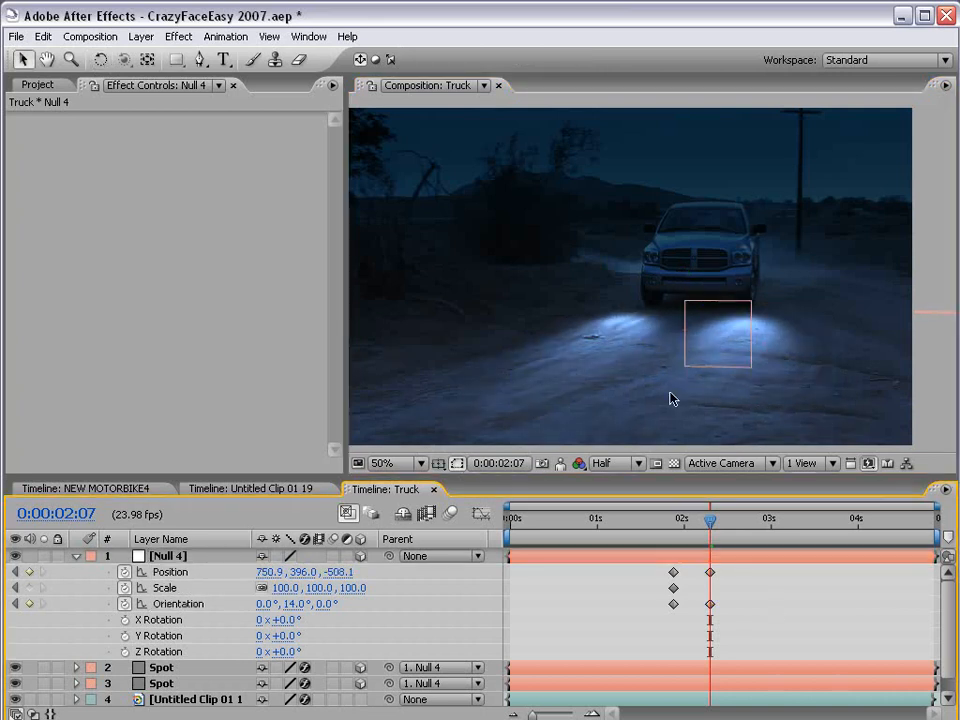
# Step: At 0:00:02:14, keyframe the null at about 684, 396, -776 with a 32° Y orientation to follow the turning truck
pyautogui.moveTo(697, 528); pyautogui.dragTo(736, 527)
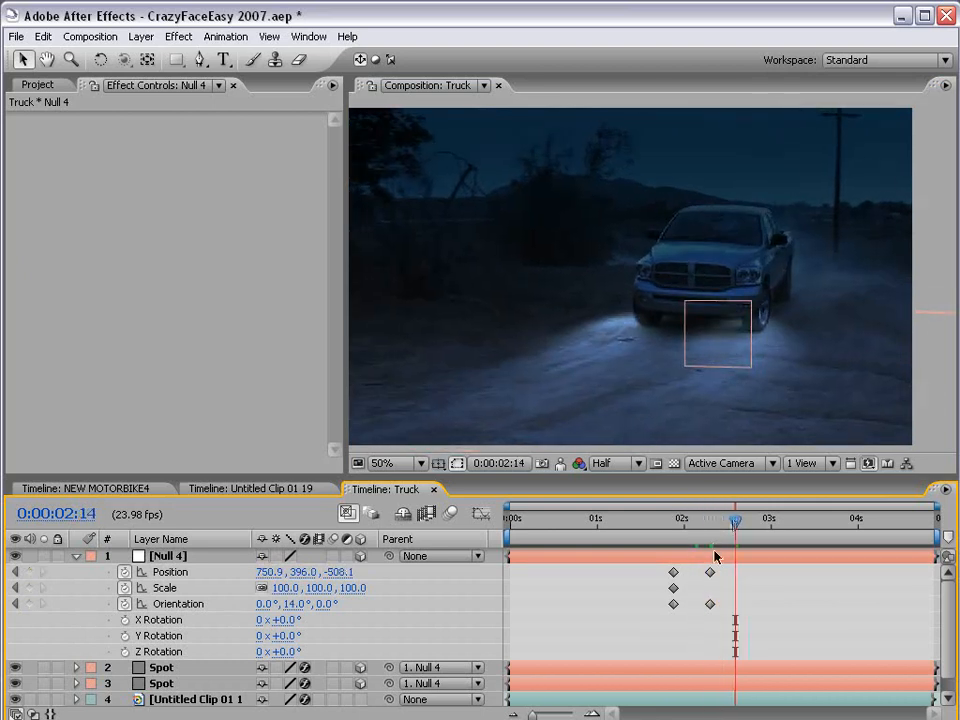
pyautogui.click(707, 339)
pyautogui.moveTo(683, 300); pyautogui.dragTo(566, 377)
pyautogui.press('w')
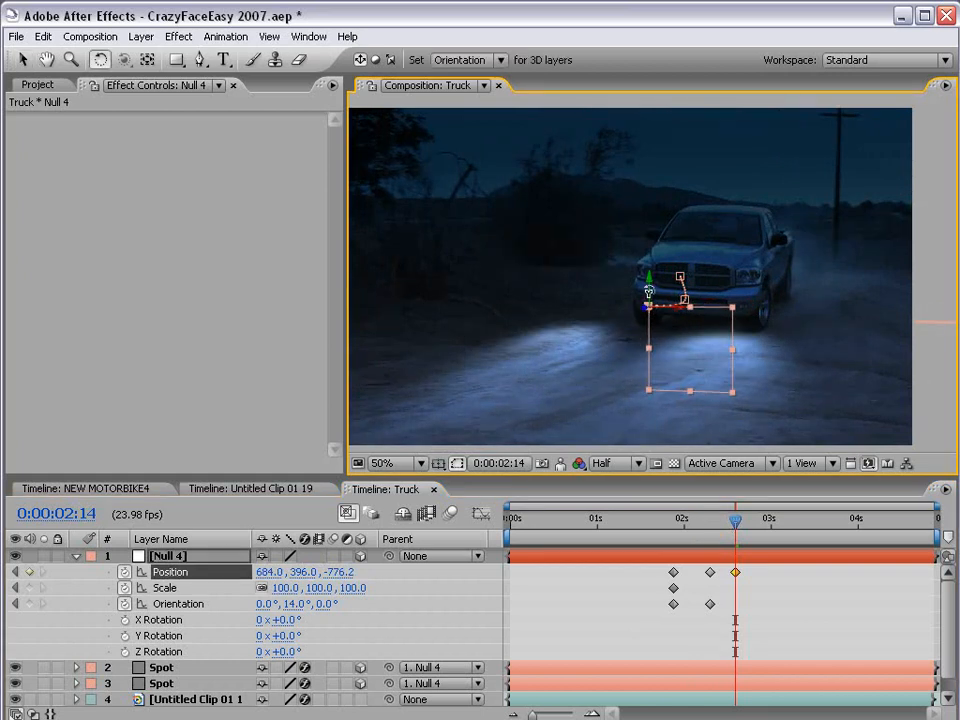
pyautogui.moveTo(648, 293); pyautogui.dragTo(641, 290)
# Step: Set the work area from 0:00:01:21 to 0:00:02:14 and preview the headlight animation
pyautogui.moveTo(742, 528); pyautogui.dragTo(677, 532)
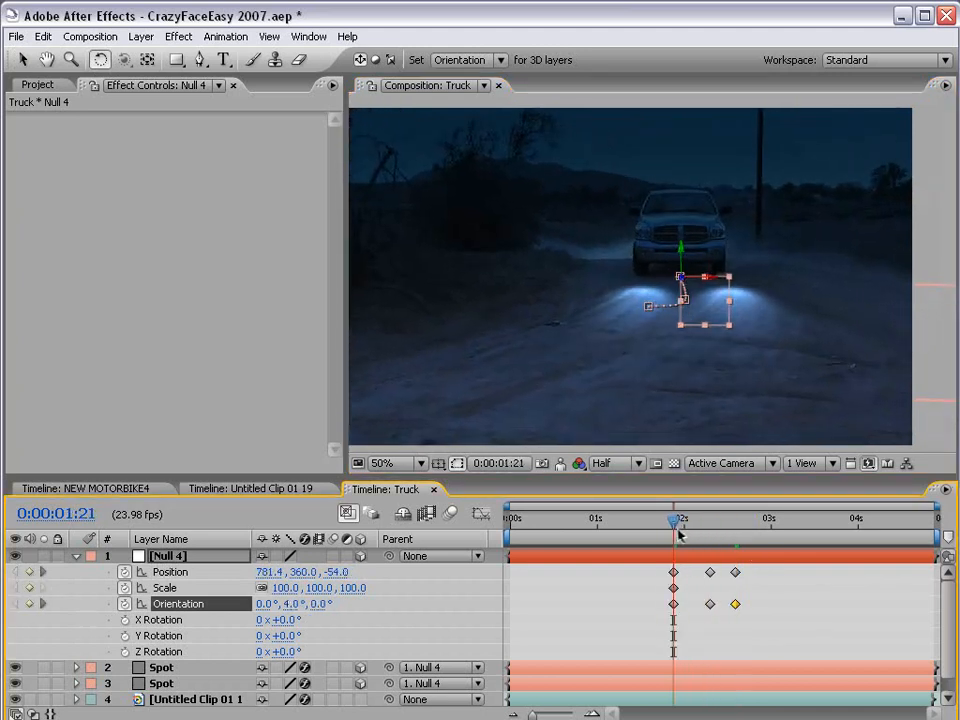
pyautogui.press('b')
pyautogui.click(731, 522)
pyautogui.press('pagedown')
pyautogui.press('n')
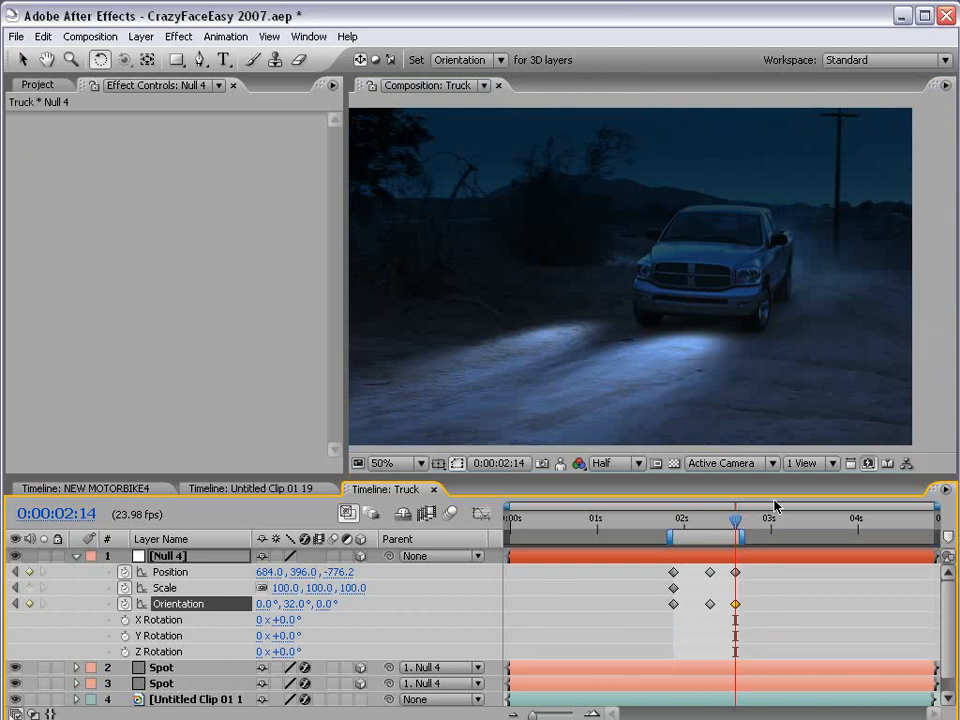
pyautogui.press('KP_0')
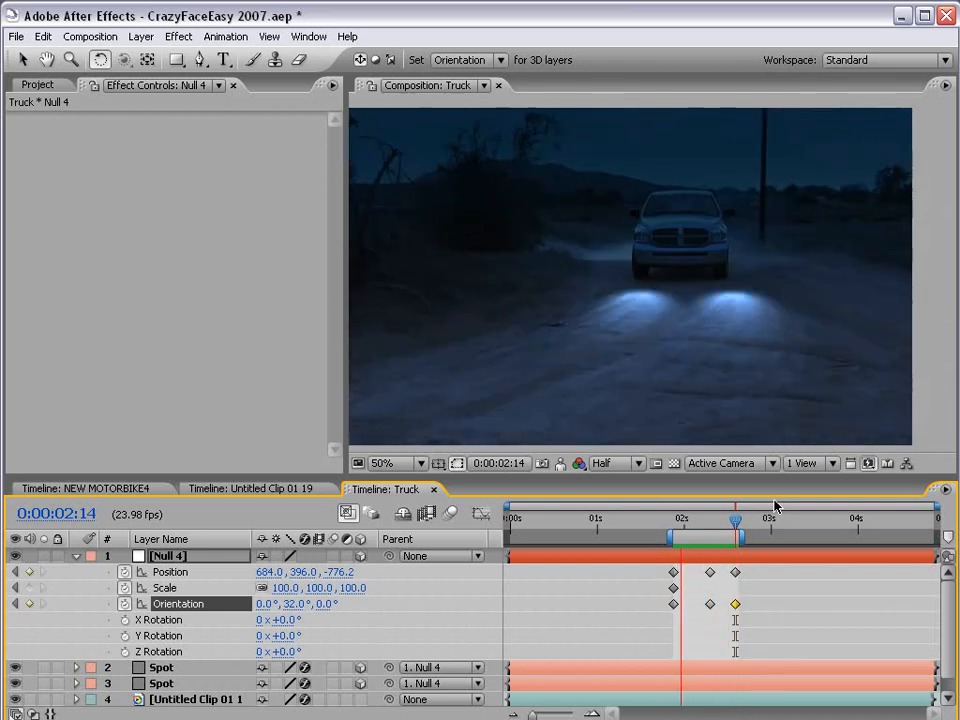
pyautogui.press('space')
# Step: Delete the null's middle Orientation keyframe at 0:00:02:07
pyautogui.press('v')
pyautogui.click(703, 604)
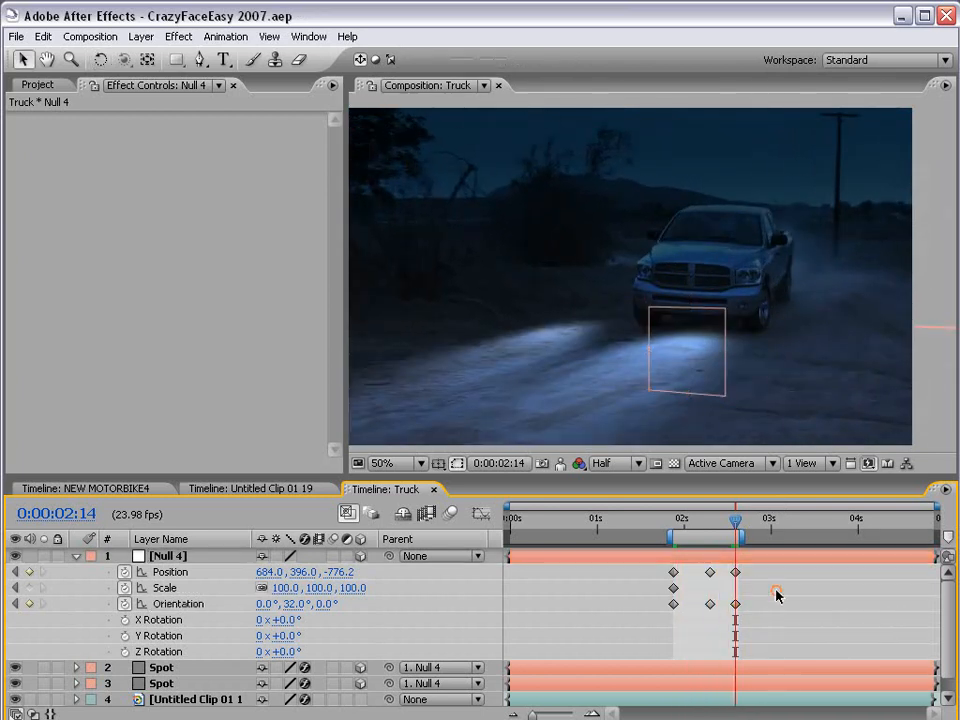
pyautogui.click(710, 604)
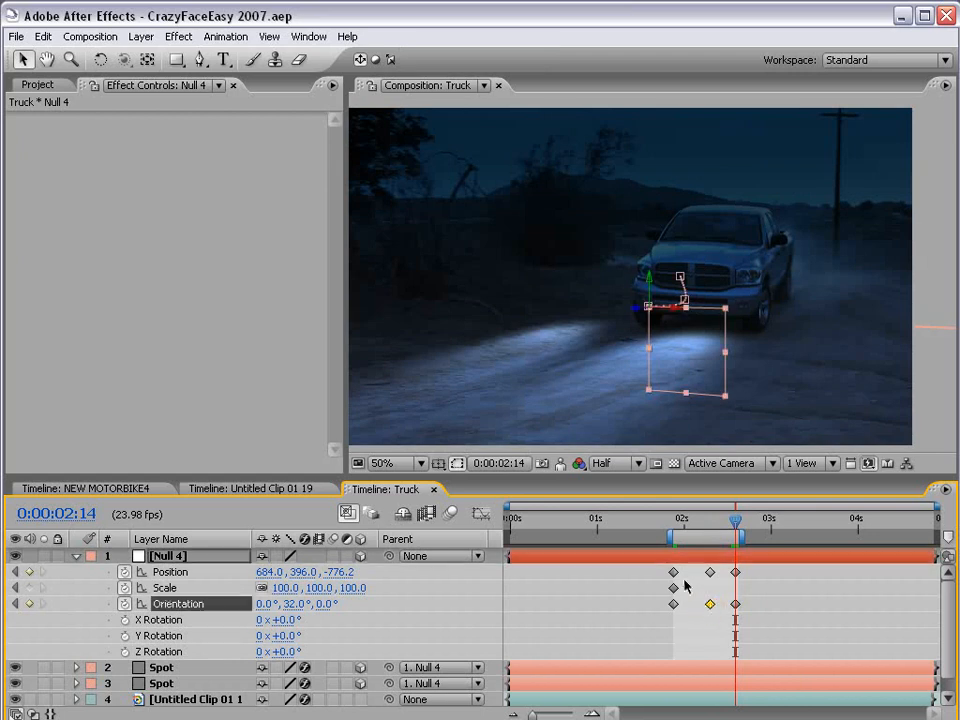
pyautogui.press('Delete')
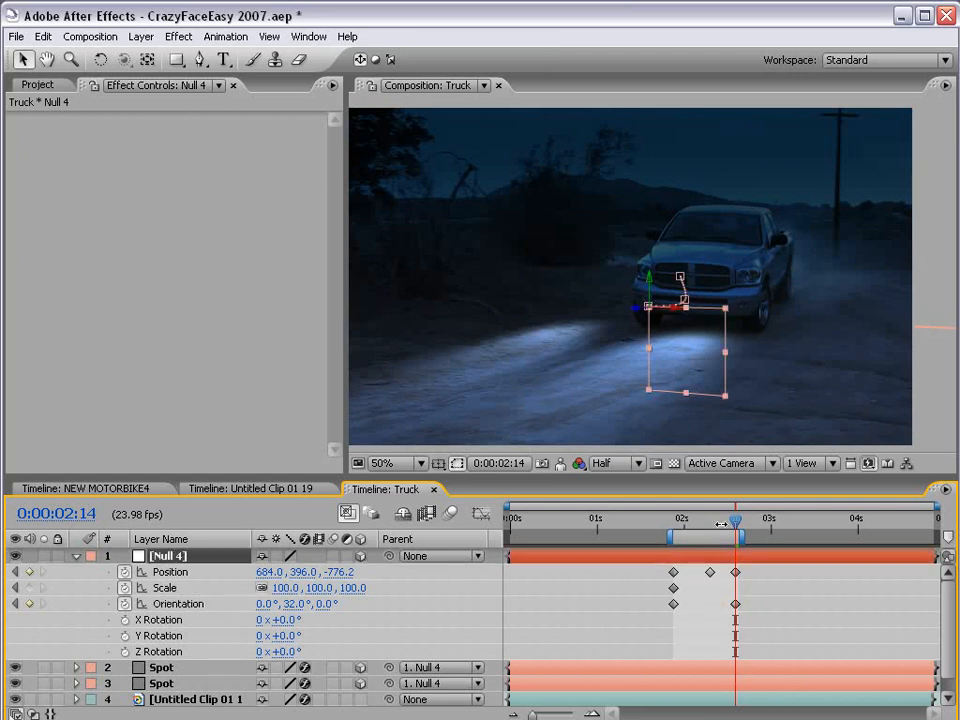
# Step: Preview the headlight motion over the work area again and save the project
pyautogui.press('KP_0')
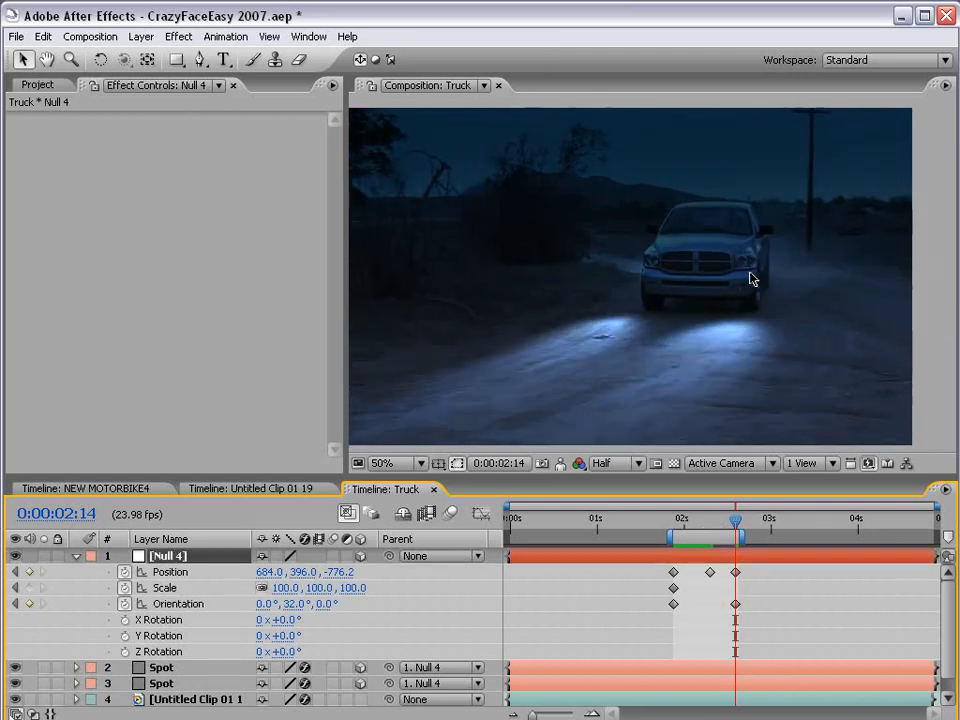
pyautogui.press('space')
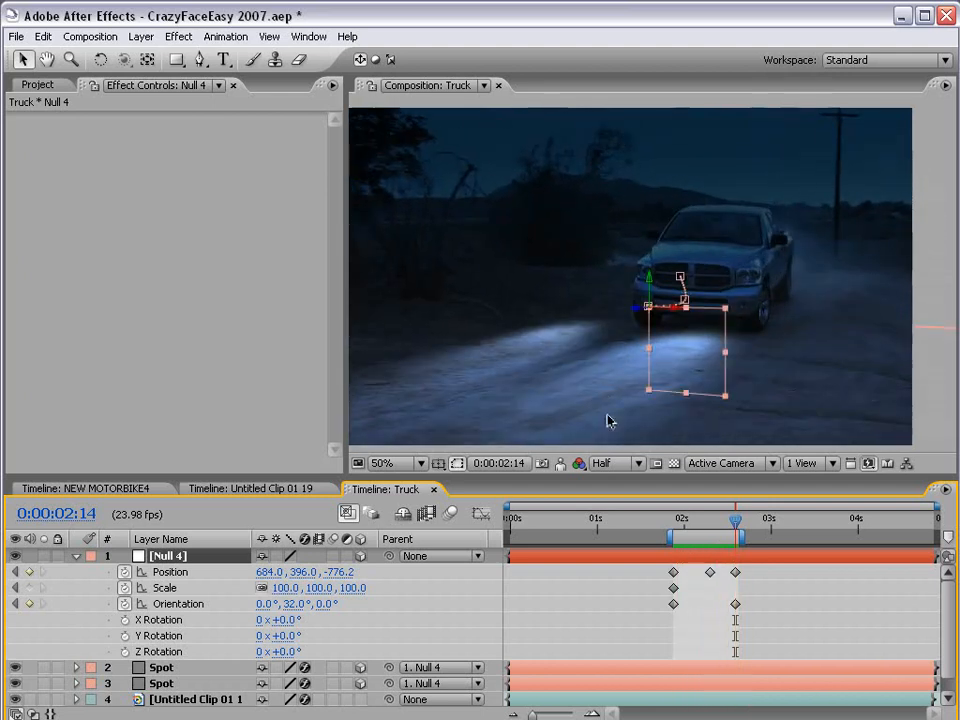
pyautogui.click(735, 401)
pyautogui.hotkey('ctrl', 's')
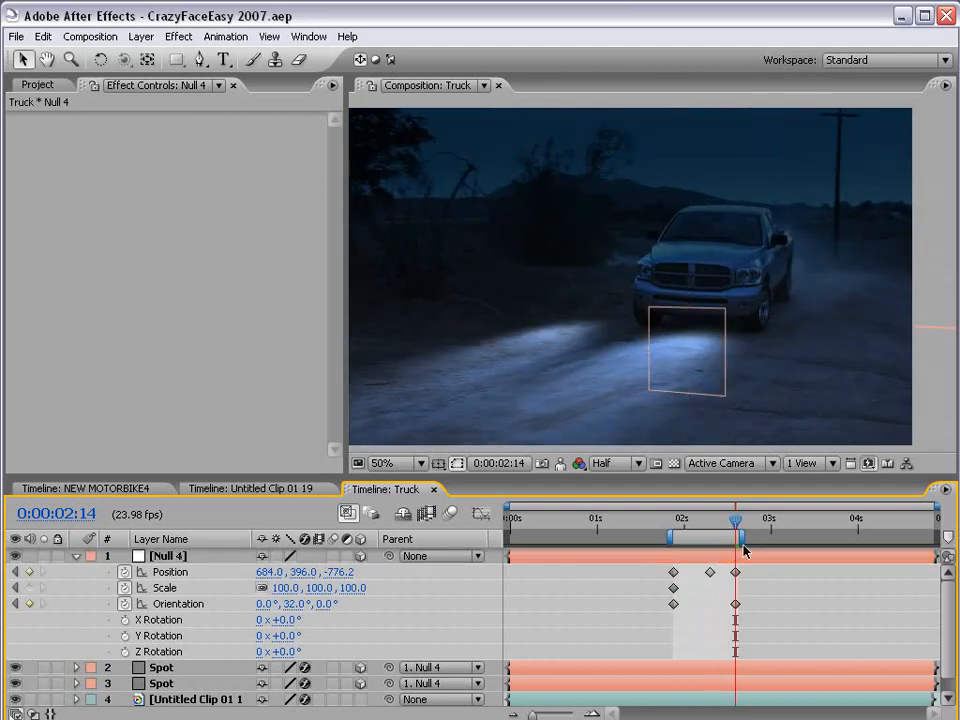
pyautogui.click(678, 316)
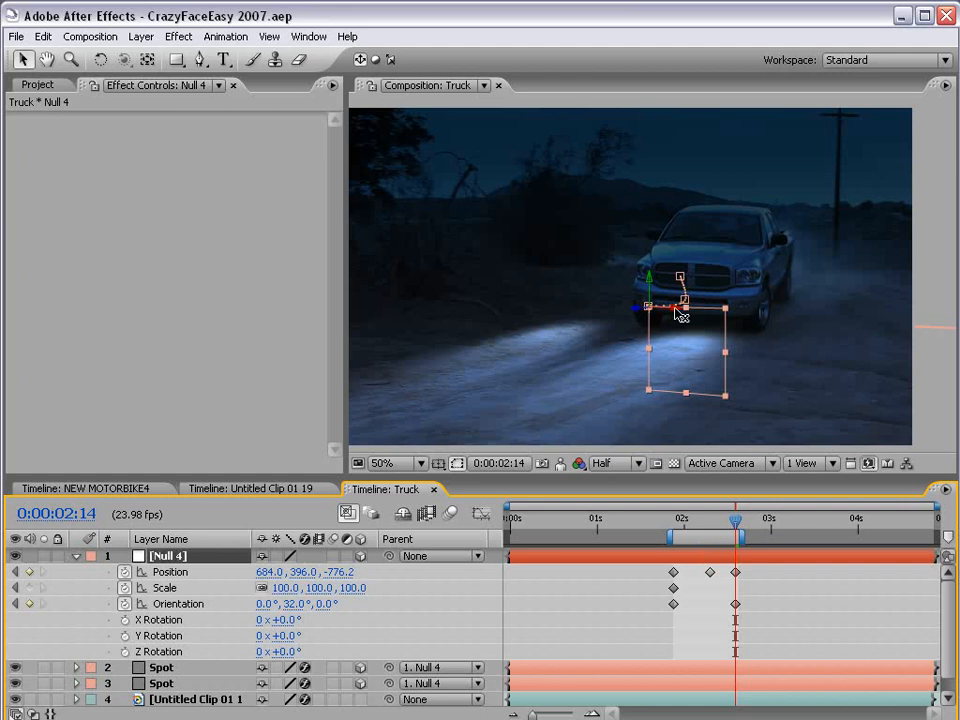
pyautogui.moveTo(672, 316)
pyautogui.mouseDown()
pyautogui.moveTo(692, 317)
pyautogui.moveTo(665, 323)
pyautogui.mouseUp()
pyautogui.moveTo(757, 407); pyautogui.dragTo(718, 349)
pyautogui.moveTo(663, 311); pyautogui.dragTo(699, 315)
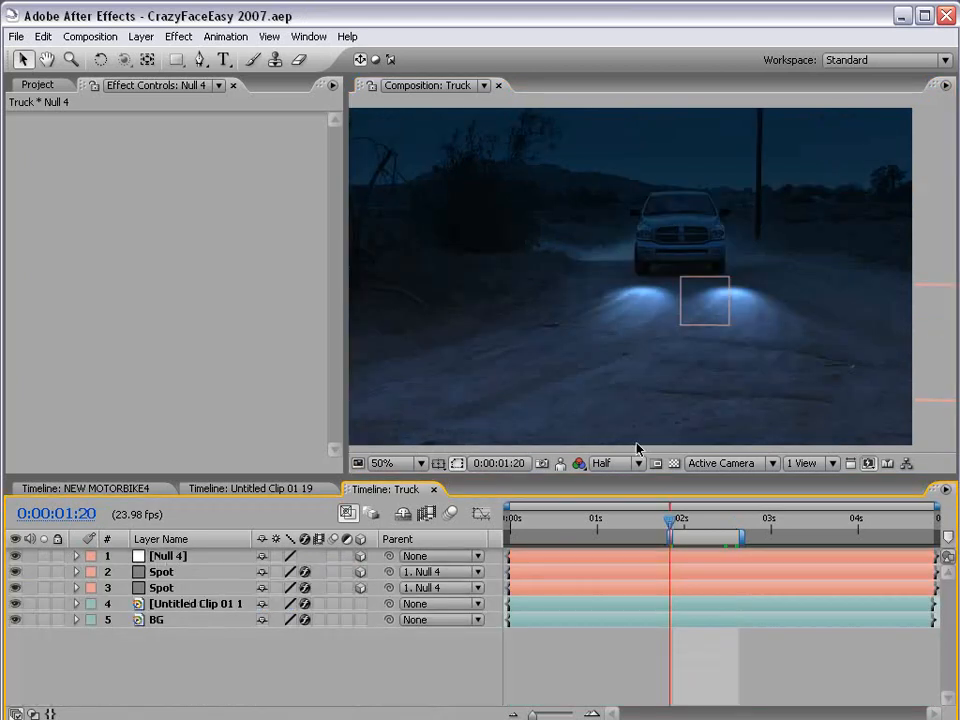
# Step: Create a black 1280 × 720 solid above the other layers in the Truck composition
pyautogui.click(141, 37)
pyautogui.moveTo(152, 57)
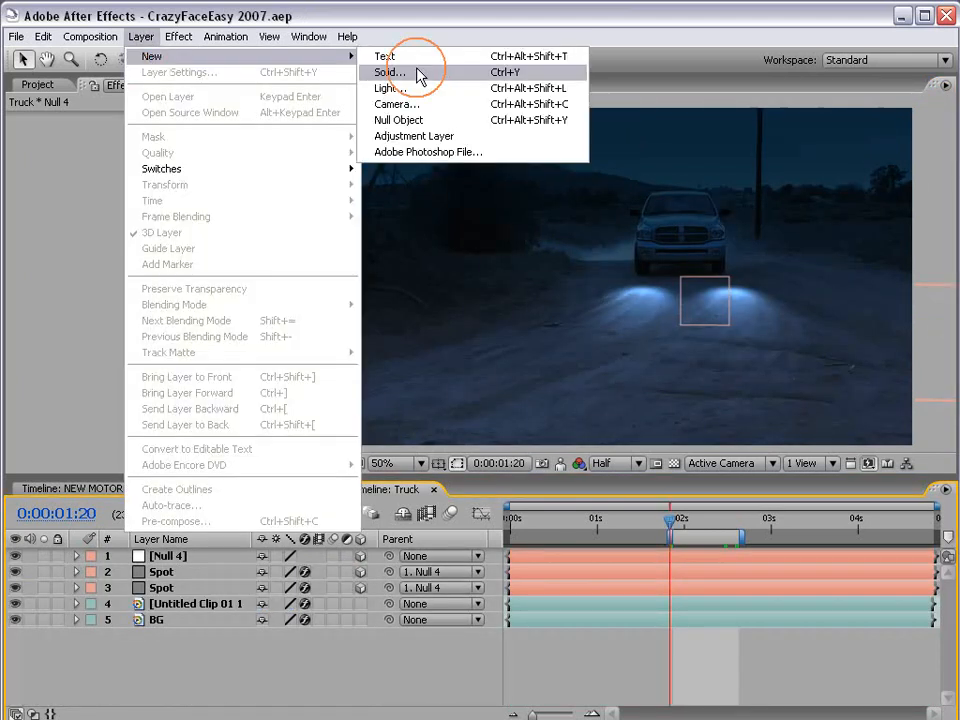
pyautogui.click(448, 74)
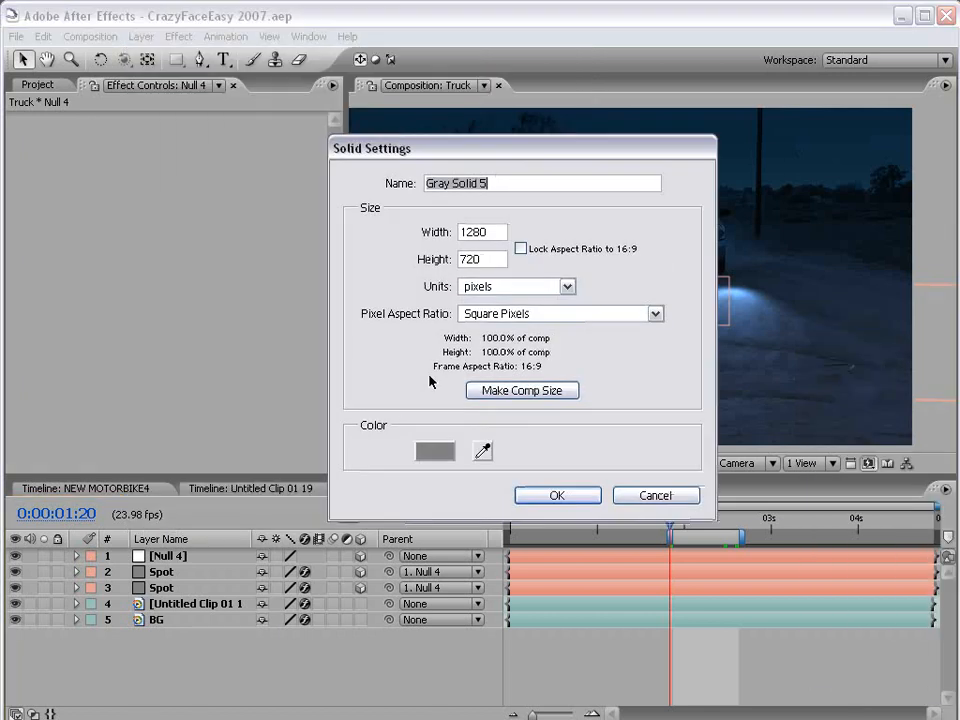
pyautogui.click(440, 450)
pyautogui.click(268, 617)
pyautogui.click(668, 370)
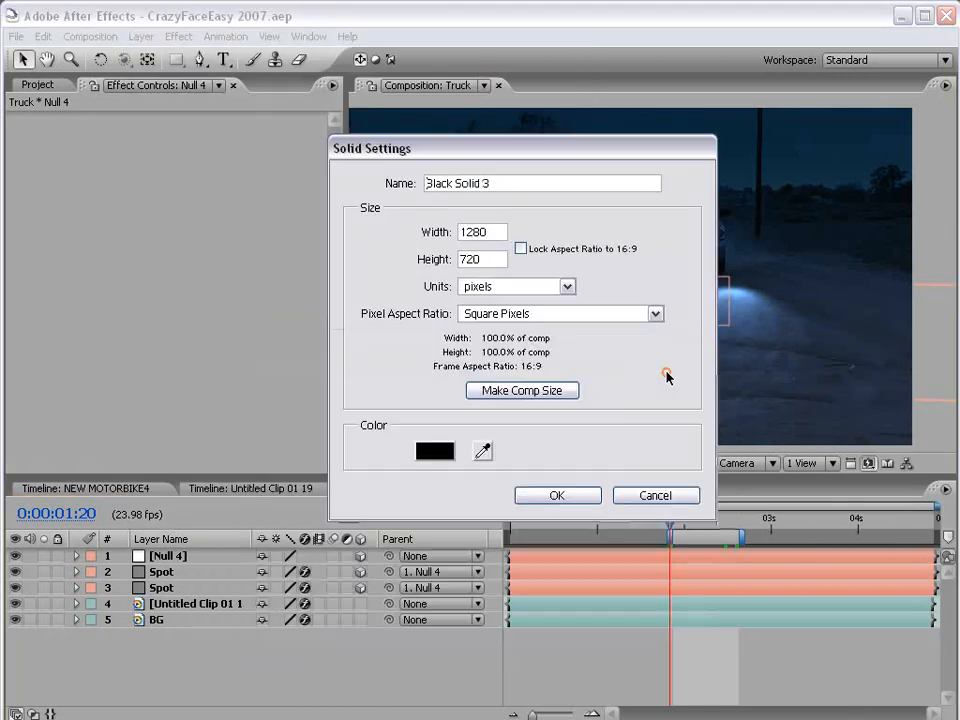
pyautogui.click(548, 500)
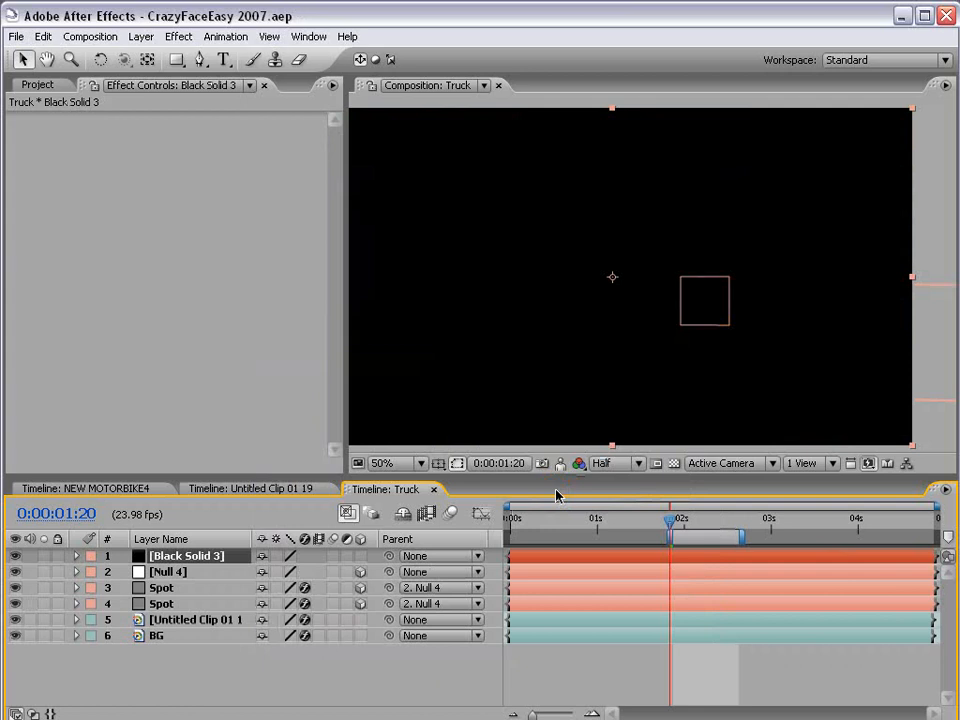
# Step: Apply a Lens Flare to the black solid with the 105mm Prime lens type and center the flare at 640, 360
pyautogui.click(181, 36)
pyautogui.moveTo(210, 369)
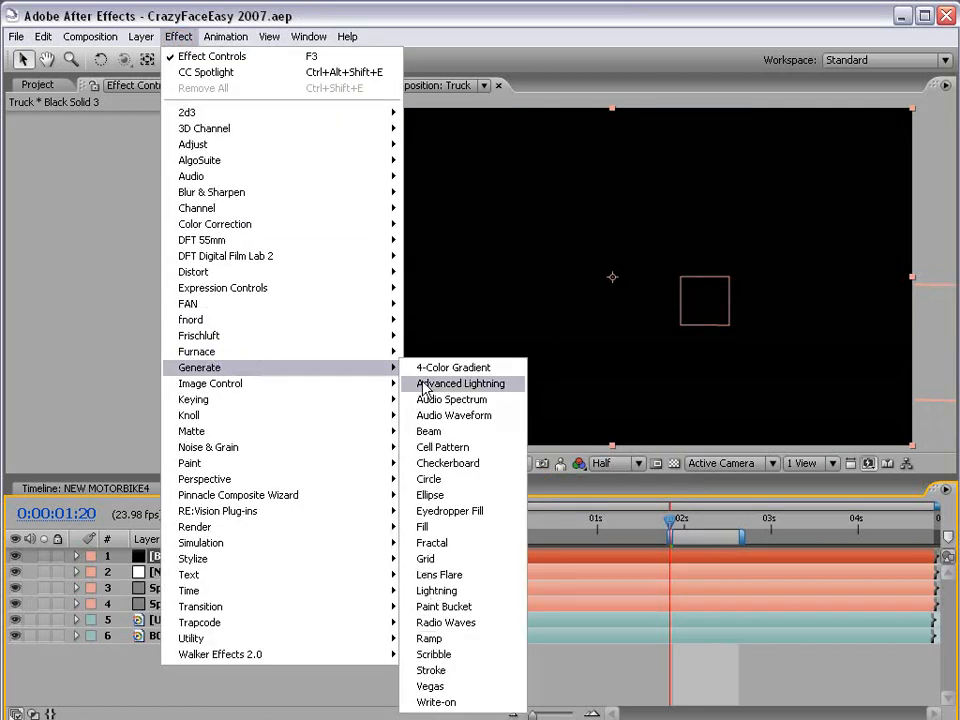
pyautogui.click(461, 577)
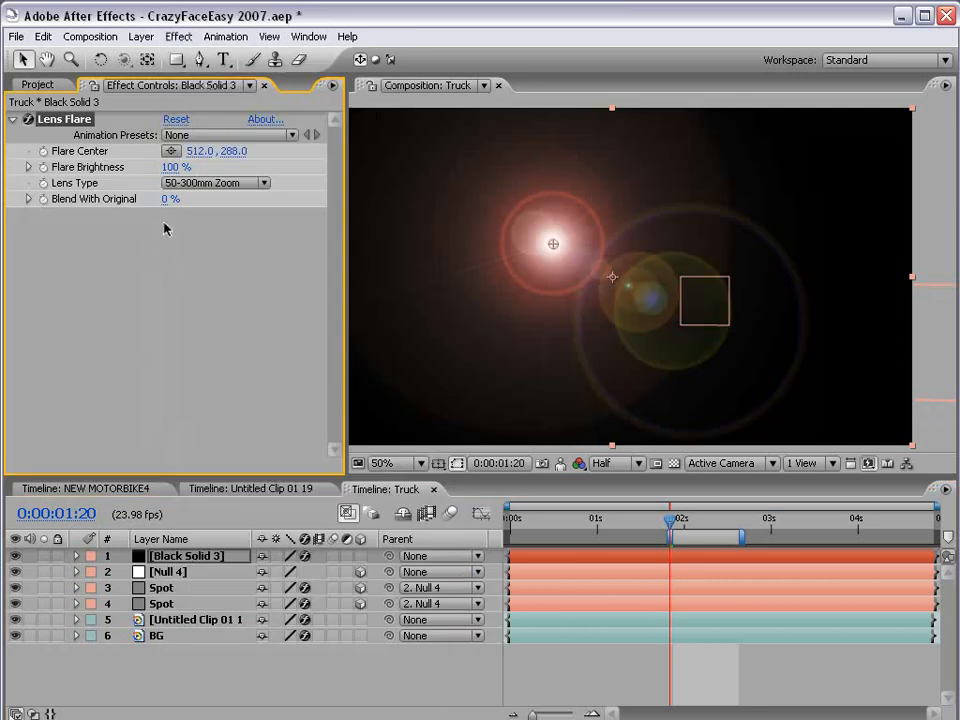
pyautogui.click(195, 184)
pyautogui.click(204, 216)
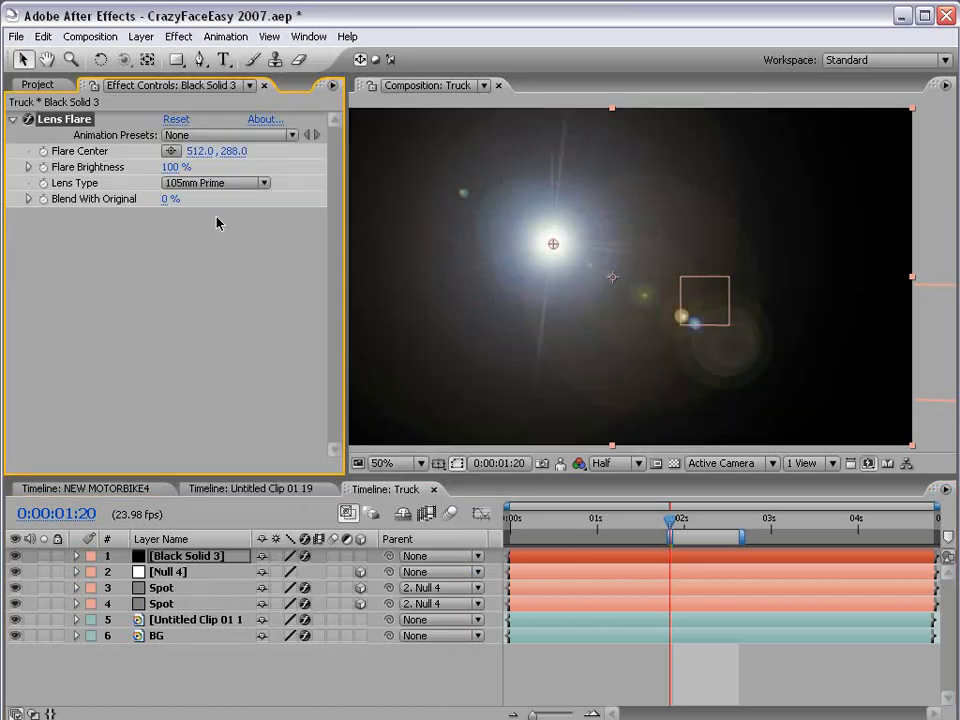
pyautogui.moveTo(553, 245); pyautogui.dragTo(614, 279)
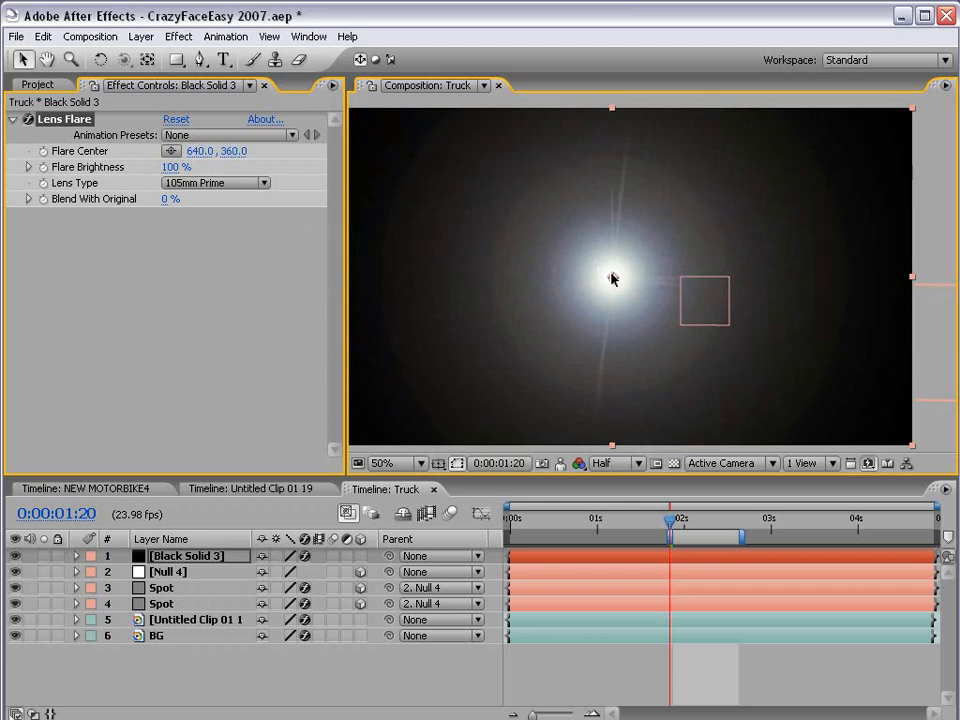
# Step: Add Curves to the flare solid and move the black point inward to darken the outer glow
pyautogui.click(180, 36)
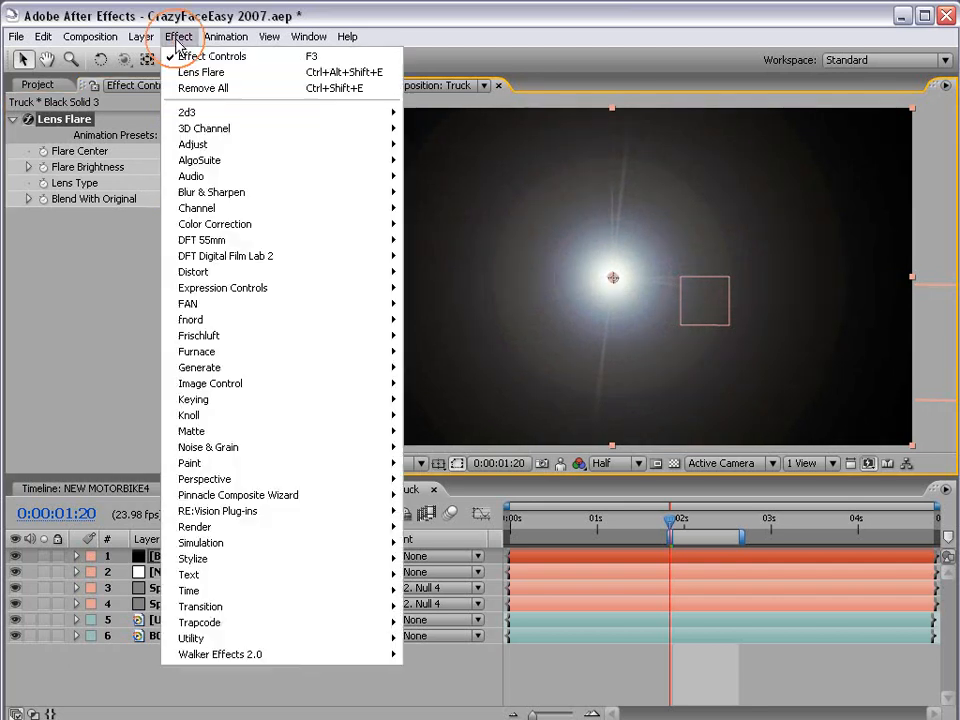
pyautogui.moveTo(250, 224)
pyautogui.click(460, 429)
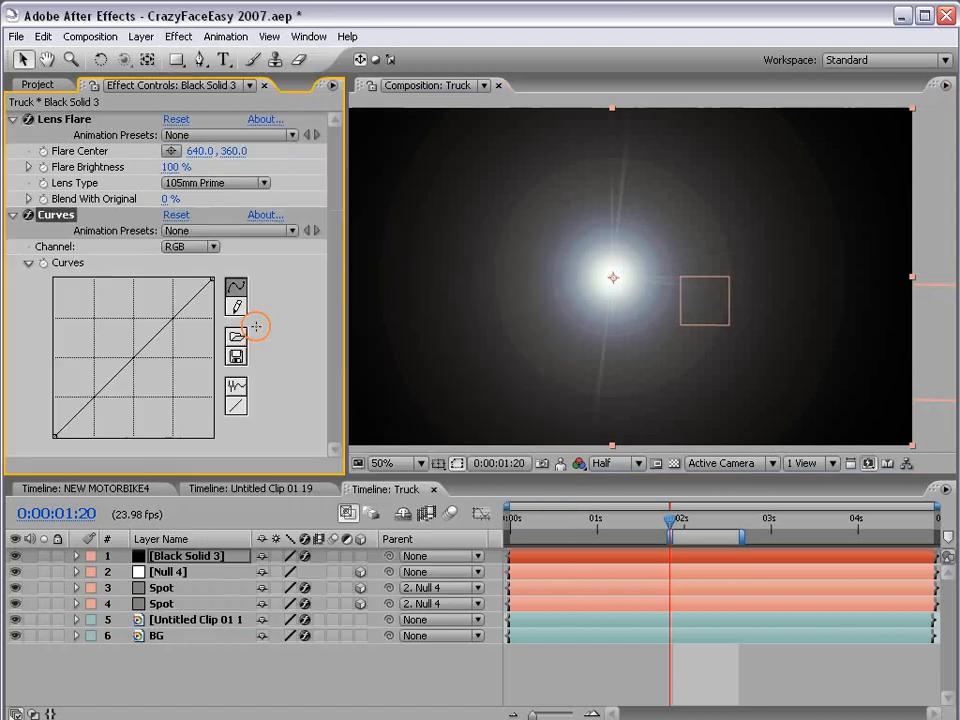
pyautogui.moveTo(57, 433); pyautogui.dragTo(69, 436)
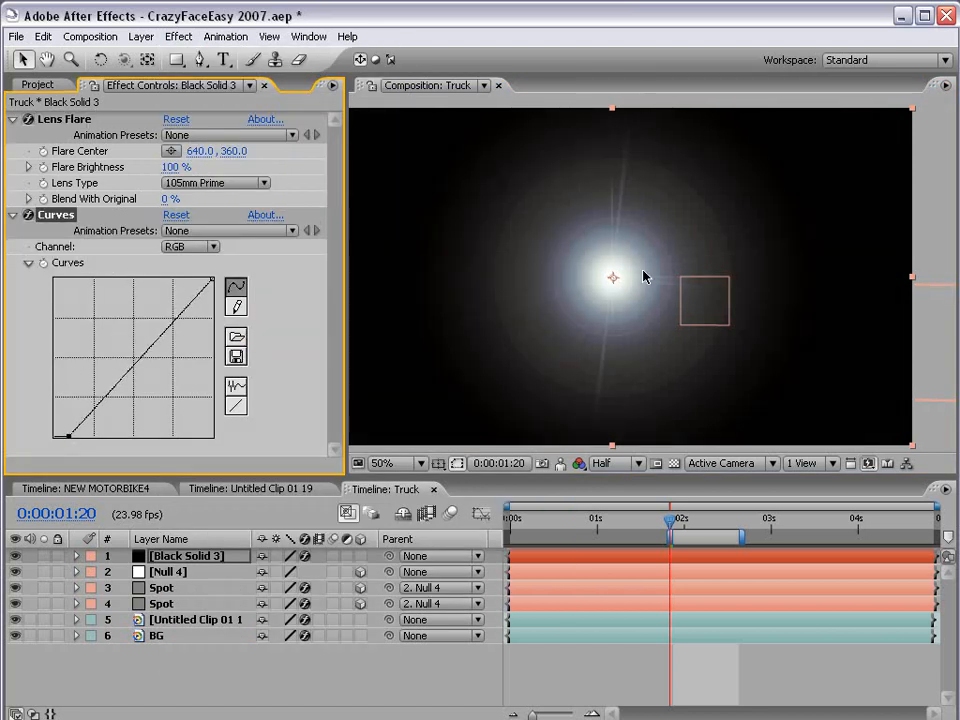
pyautogui.press('h')
pyautogui.moveTo(629, 335); pyautogui.dragTo(647, 281)
pyautogui.press('v')
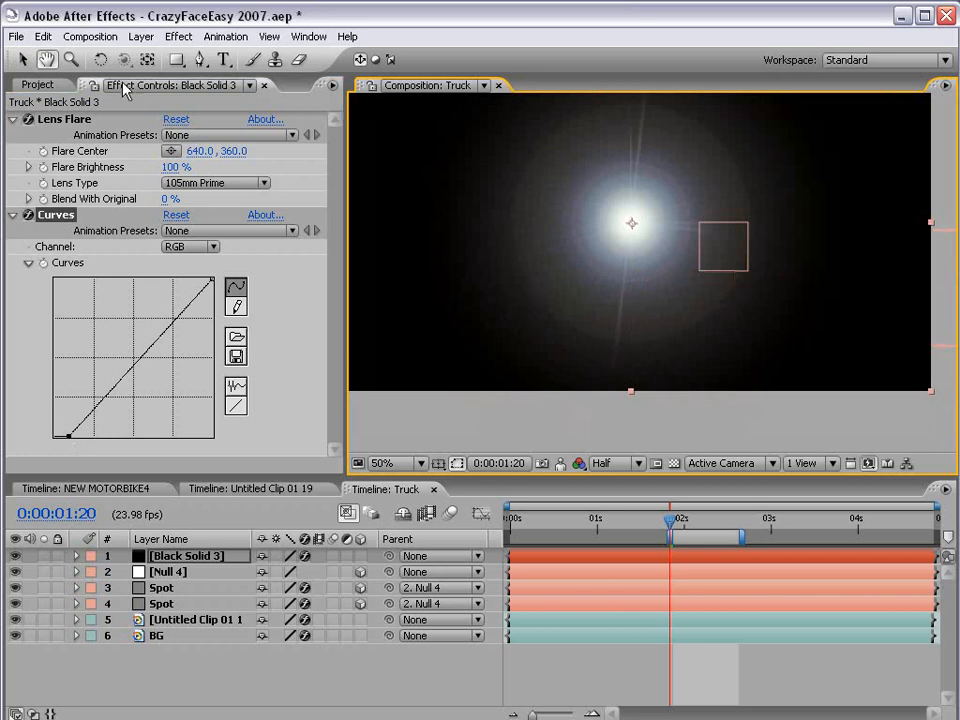
# Step: Add Hue/Saturation to the flare solid and colorize it with hue 34° and saturation 16
pyautogui.click(179, 36)
pyautogui.moveTo(240, 226)
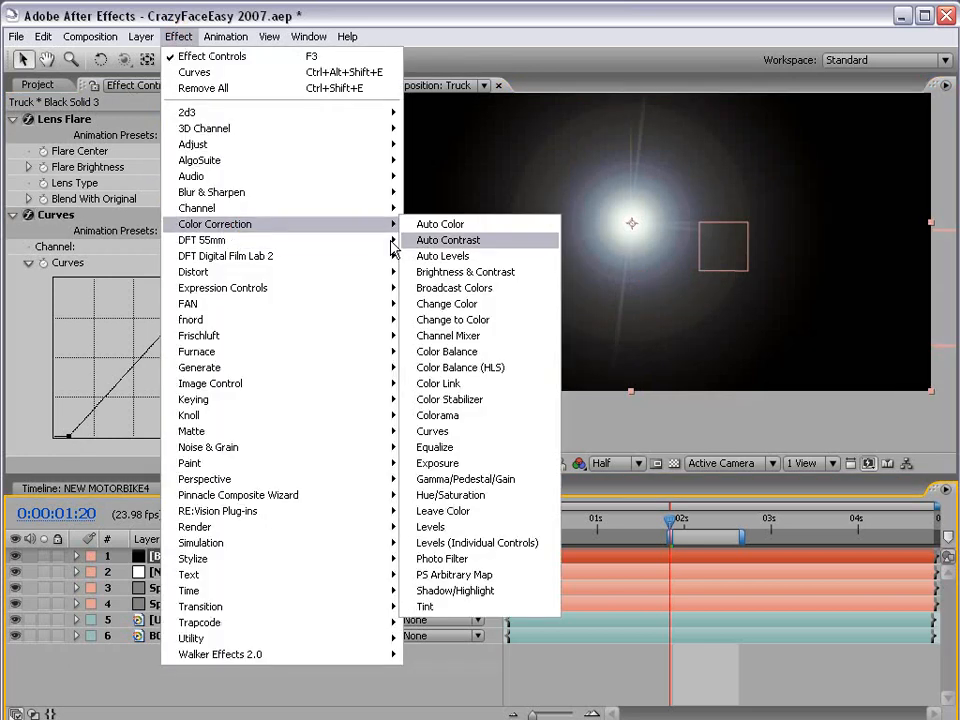
pyautogui.click(452, 495)
pyautogui.click(167, 467)
pyautogui.scroll(-2, 336, 240)
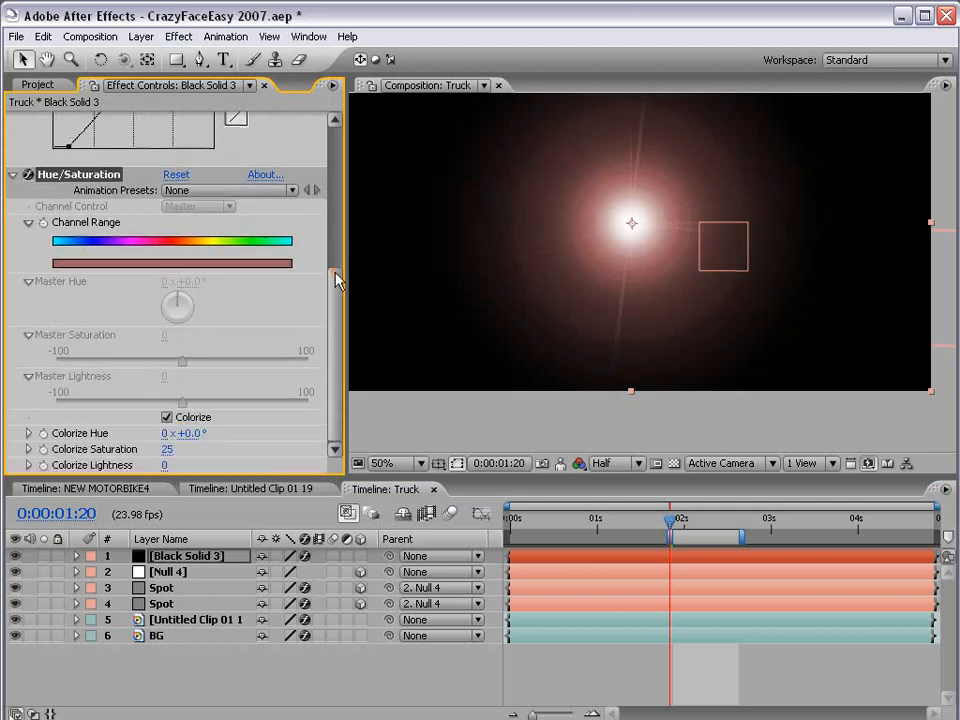
pyautogui.moveTo(189, 434); pyautogui.dragTo(253, 452)
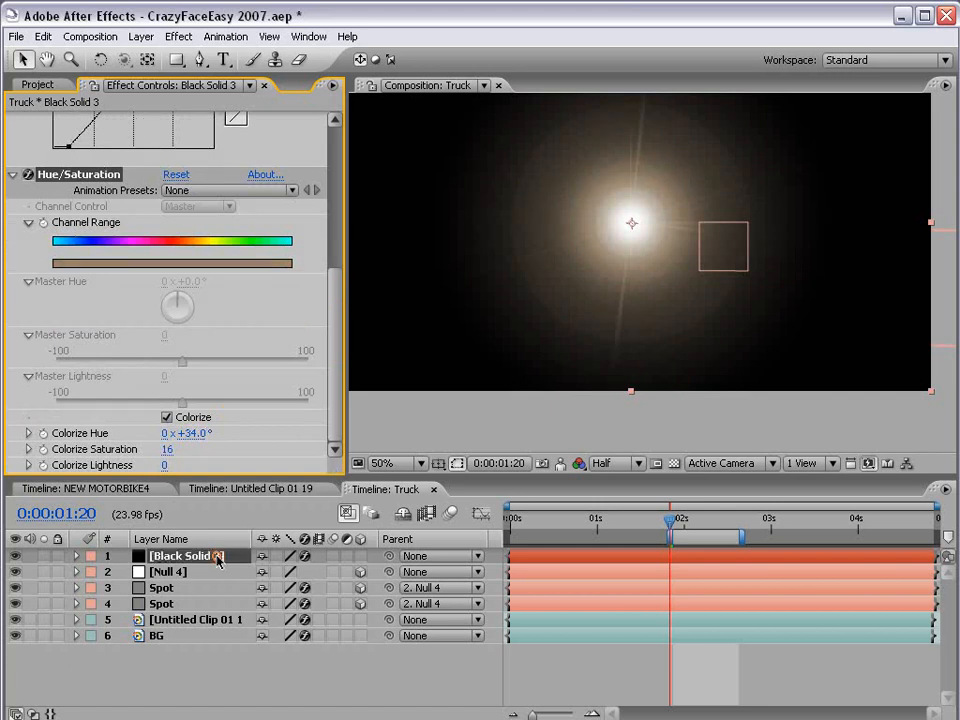
# Step: Set the flare solid's blending mode to Add and scale the layer down to a little over half size
pyautogui.press('F4')
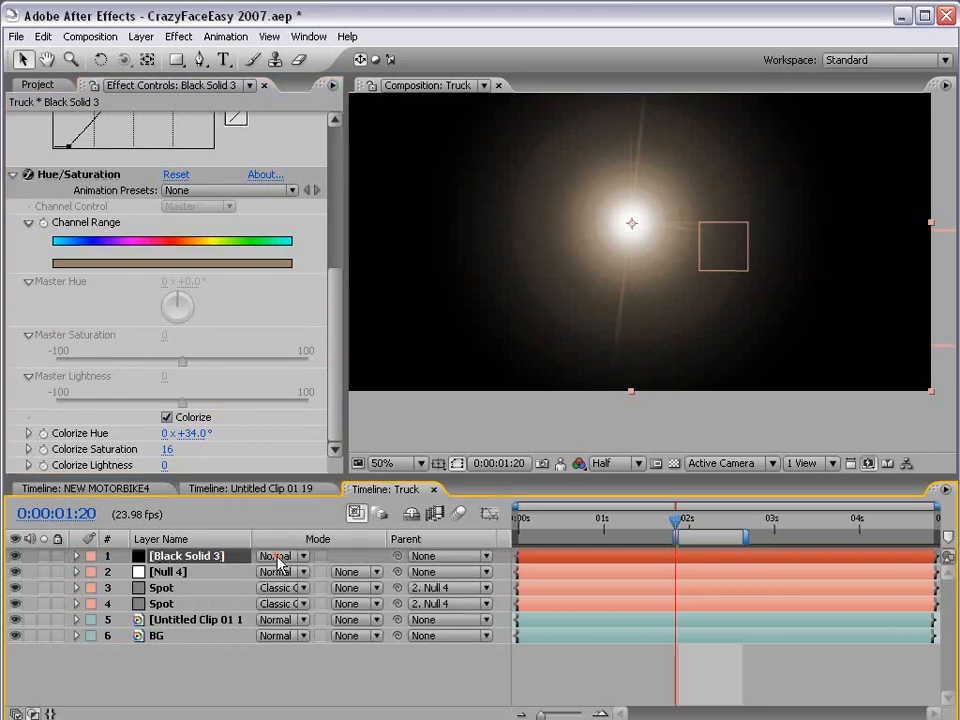
pyautogui.click(278, 563)
pyautogui.click(315, 700)
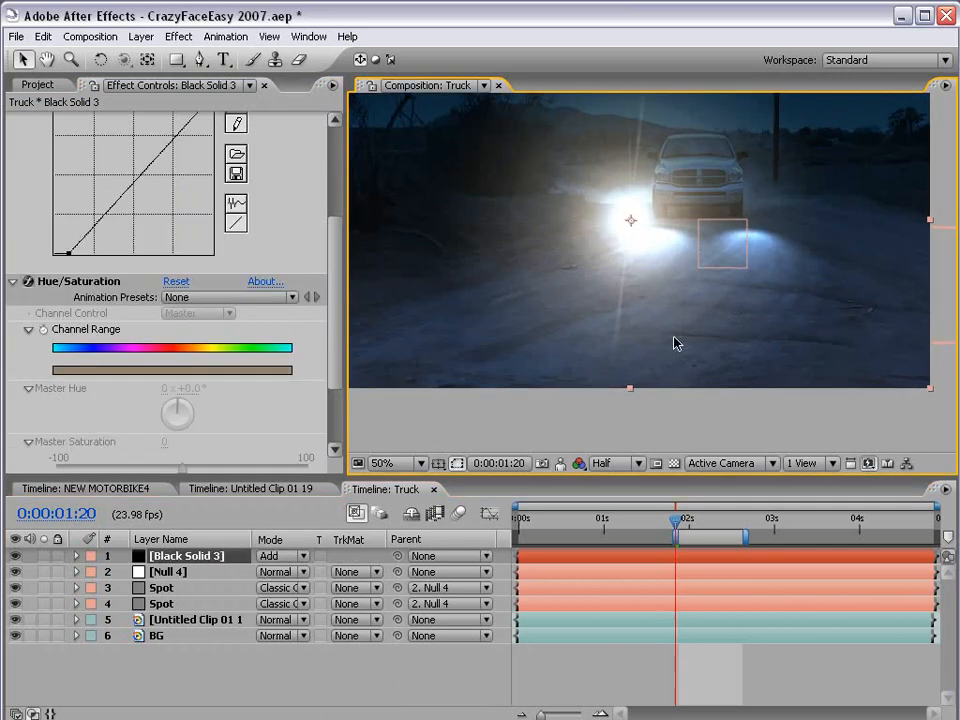
pyautogui.moveTo(931, 393); pyautogui.dragTo(805, 316)
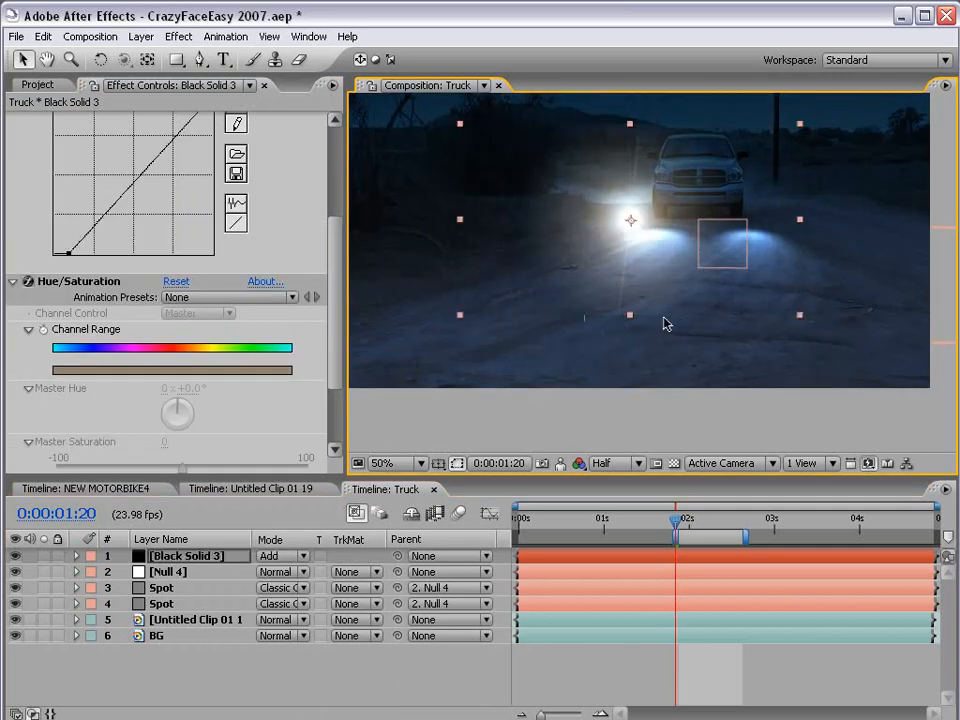
# Step: Tighten the flare's glow in Curves by moving the black point further inward and pulling the midtones down
pyautogui.scroll(2, 667, 328)
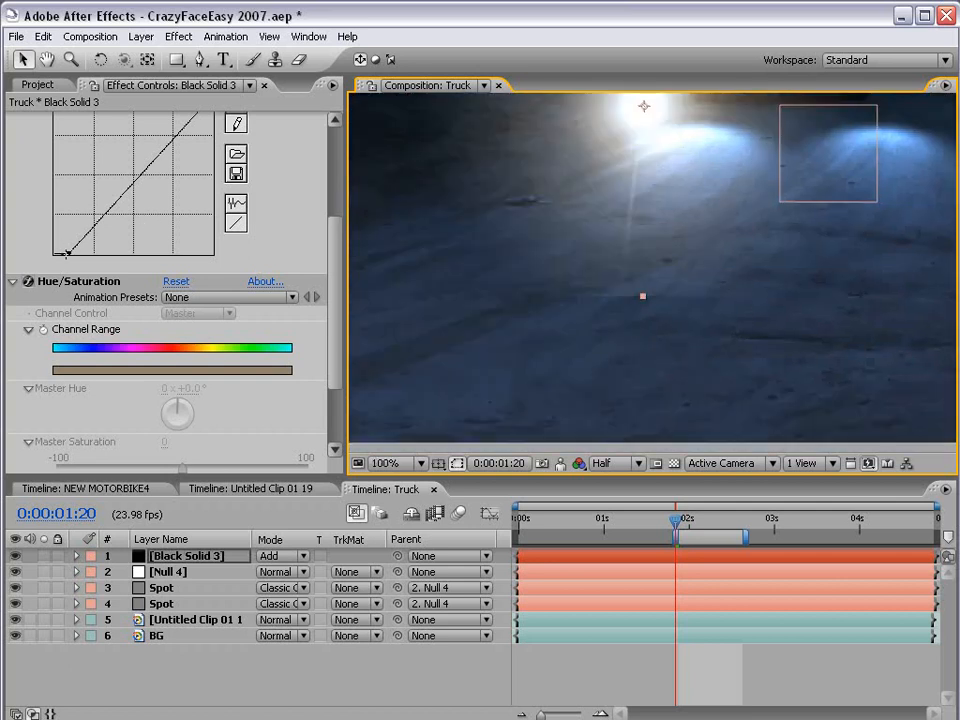
pyautogui.moveTo(69, 251); pyautogui.dragTo(77, 256)
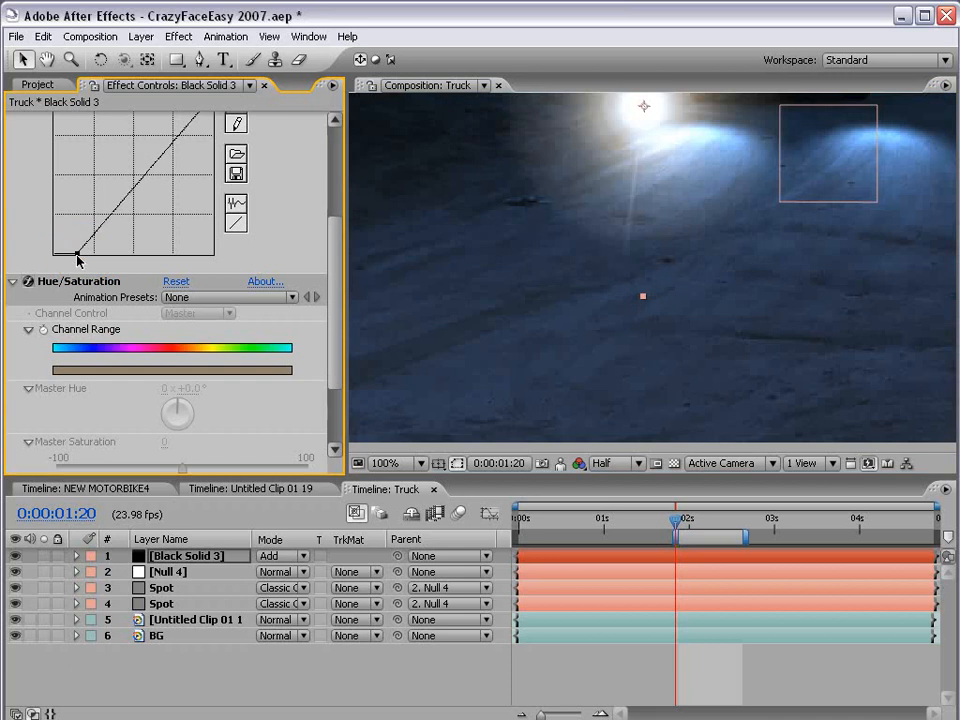
pyautogui.scroll(-2, 613, 275)
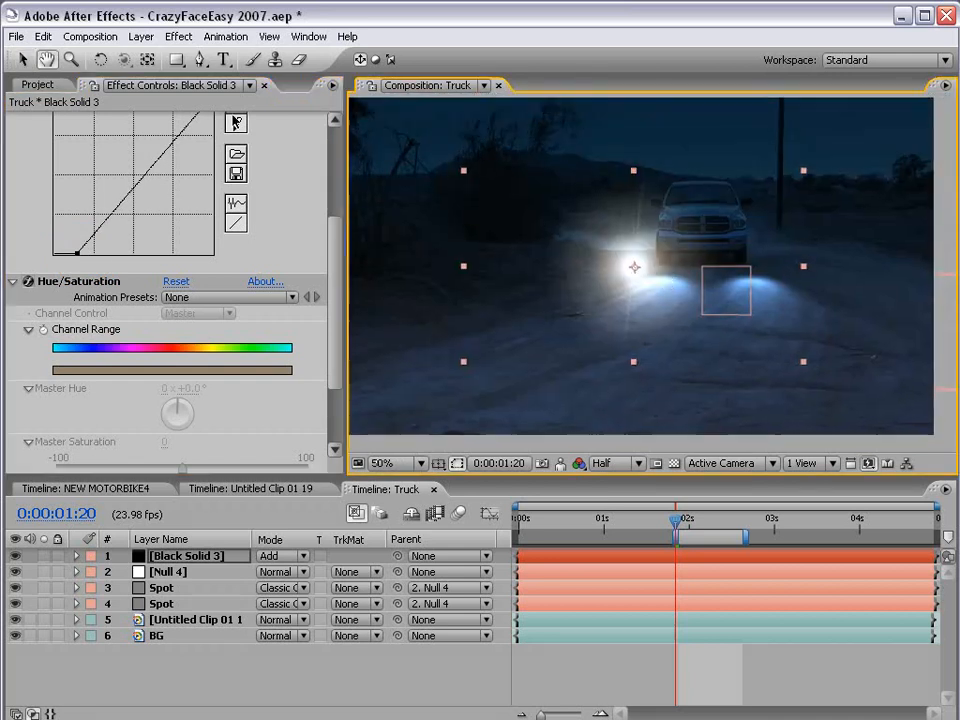
pyautogui.moveTo(150, 162); pyautogui.dragTo(162, 174)
pyautogui.click(608, 649)
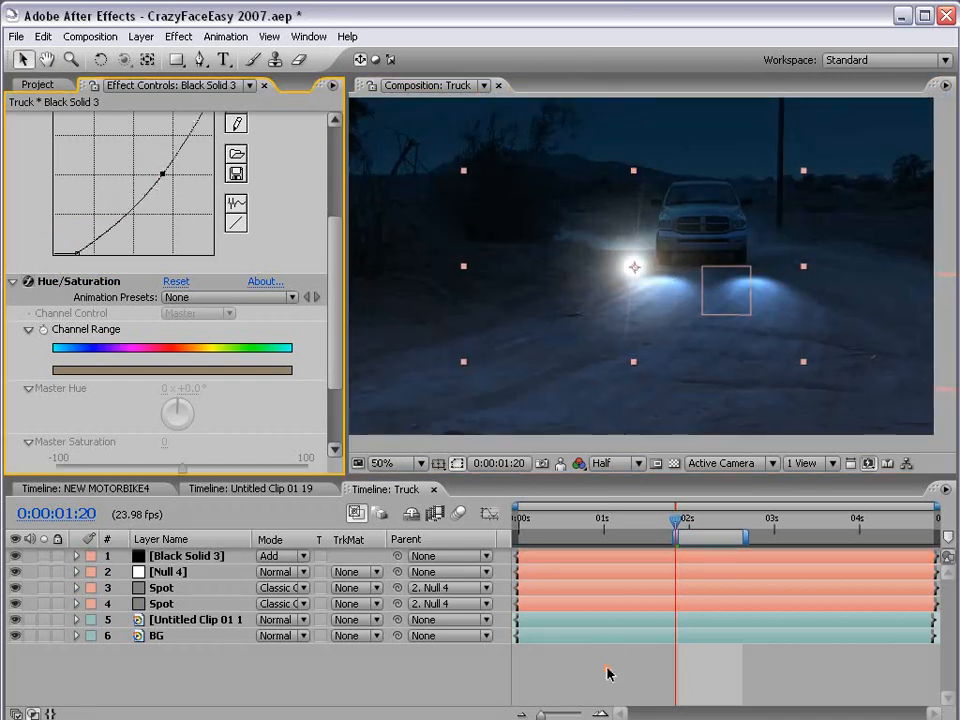
pyautogui.scroll(-1, 640, 265)
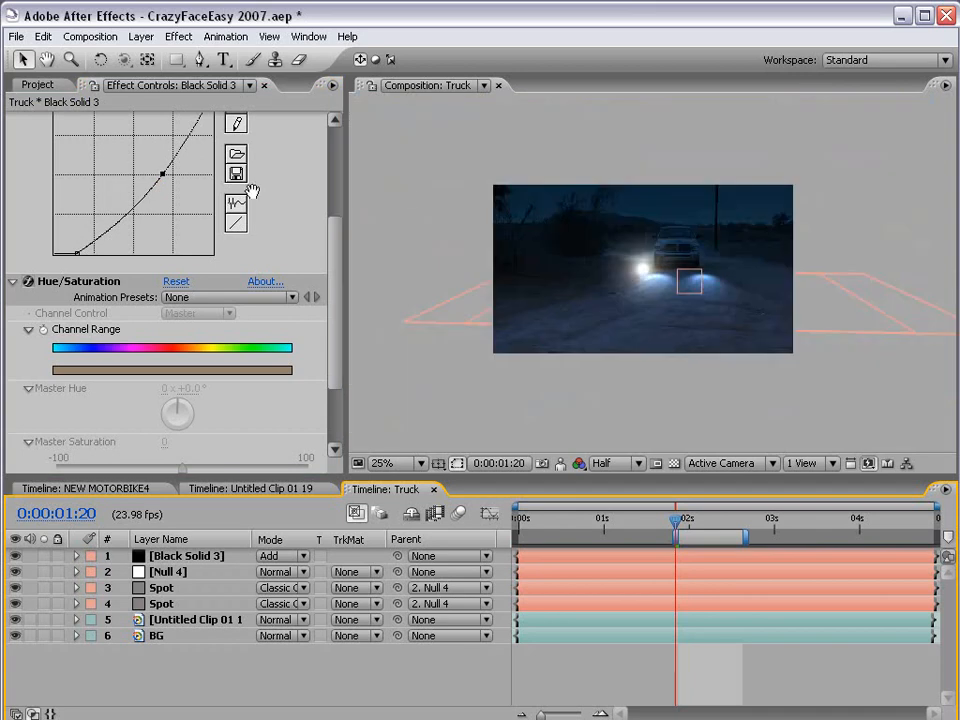
# Step: Move the flare solid onto the truck's right-hand headlight in the frame and scale it down to fit
pyautogui.moveTo(111, 176); pyautogui.dragTo(277, 333)
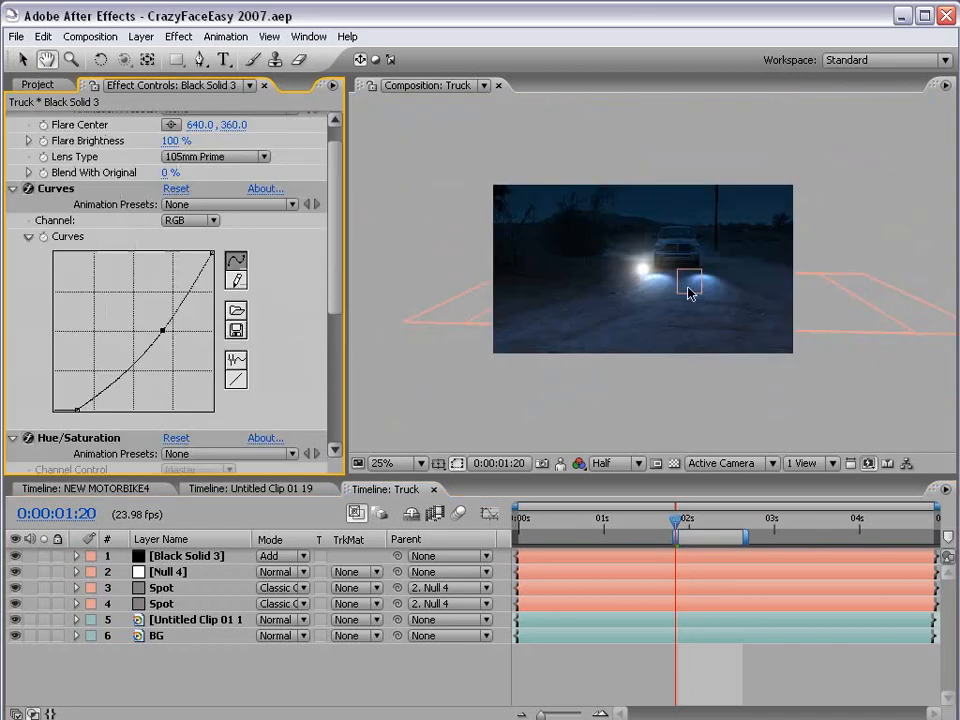
pyautogui.scroll(1, 472, 287)
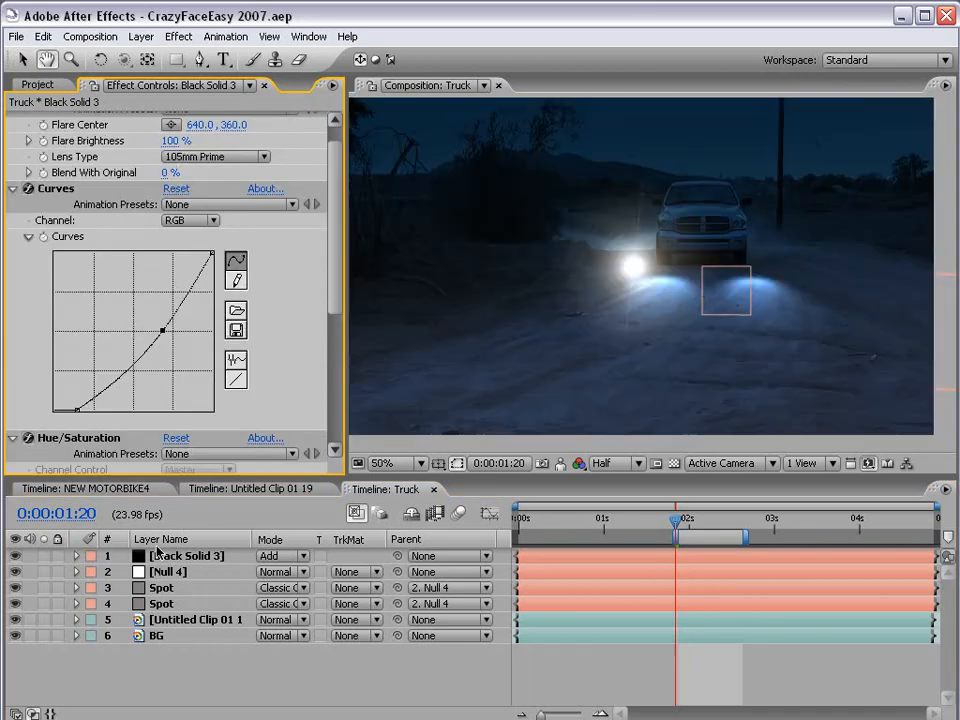
pyautogui.click(184, 558)
pyautogui.moveTo(630, 292); pyautogui.dragTo(726, 258)
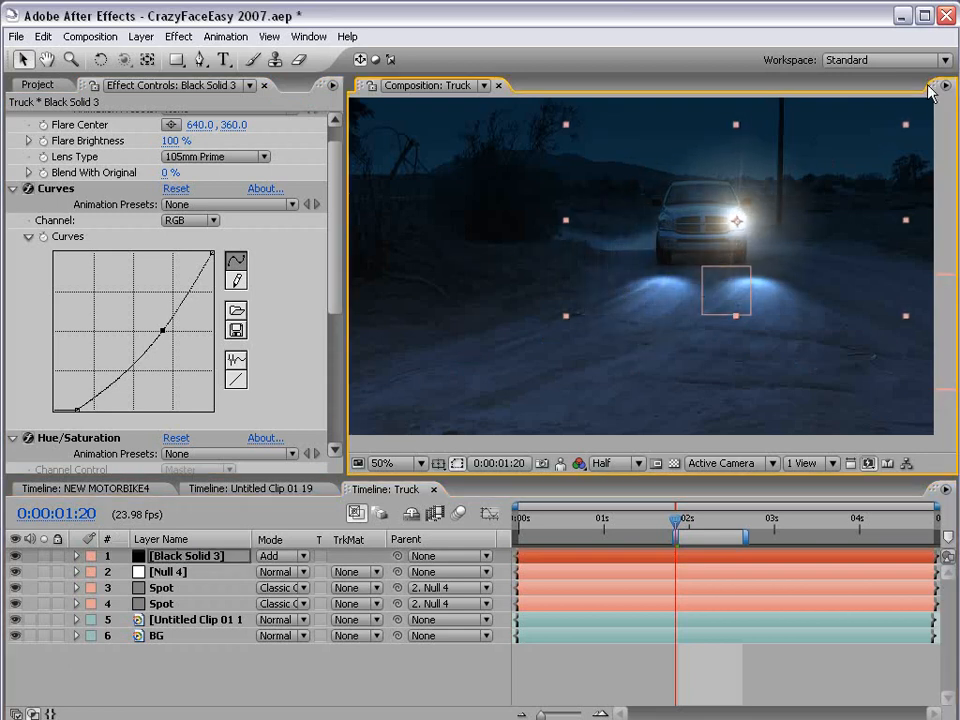
pyautogui.moveTo(903, 127); pyautogui.dragTo(851, 166)
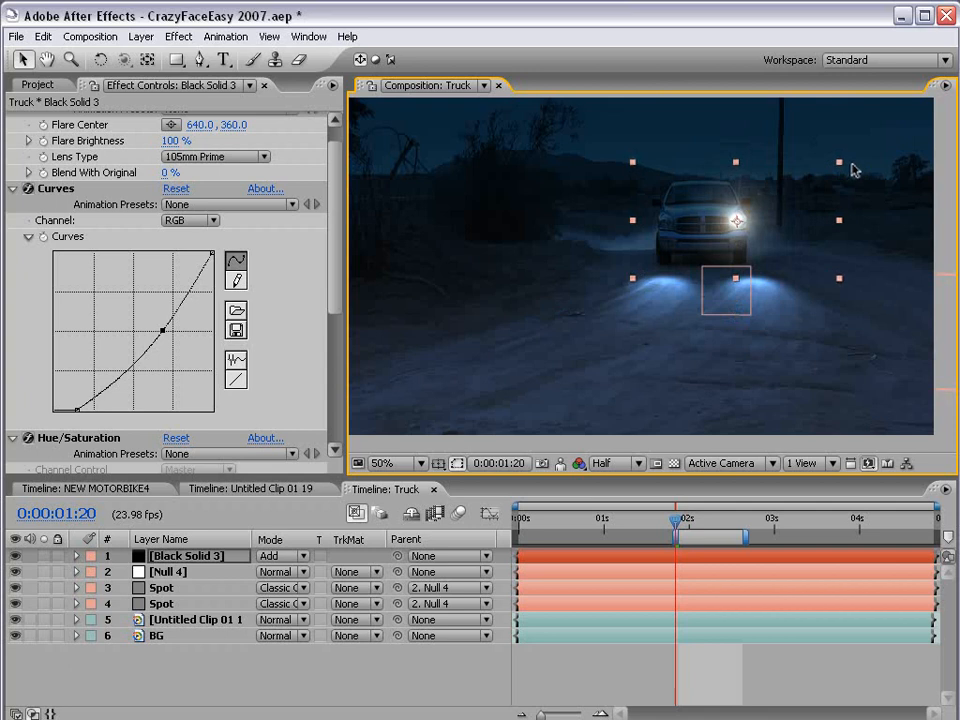
# Step: Duplicate the flare solid, place the copy on the other headlight, and shrink it to about 23%
pyautogui.hotkey('ctrl', 'd')
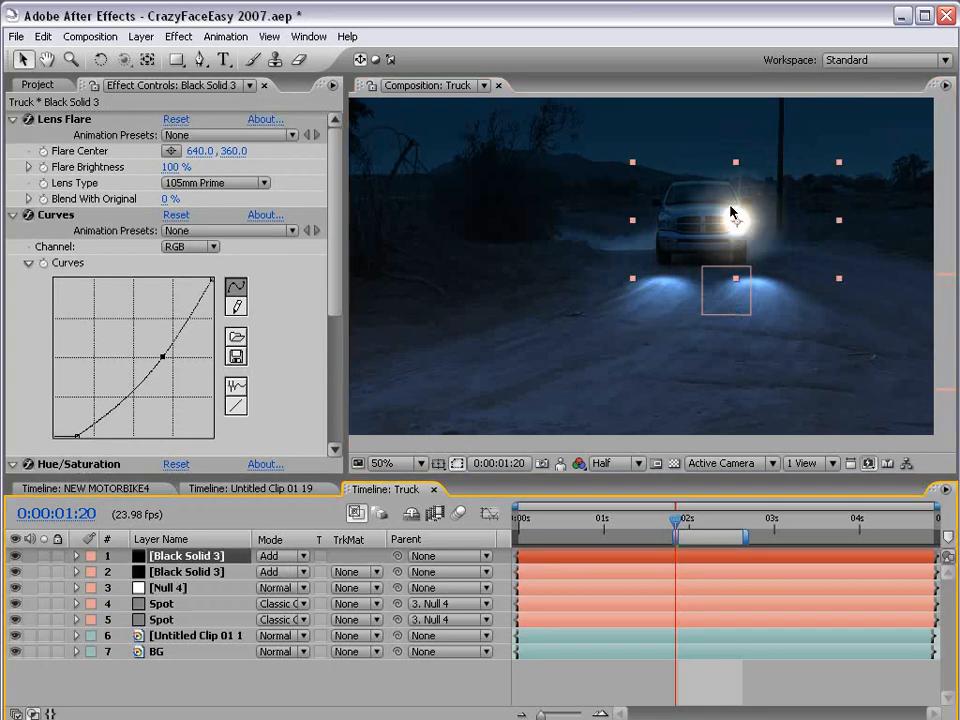
pyautogui.moveTo(760, 234); pyautogui.dragTo(705, 237)
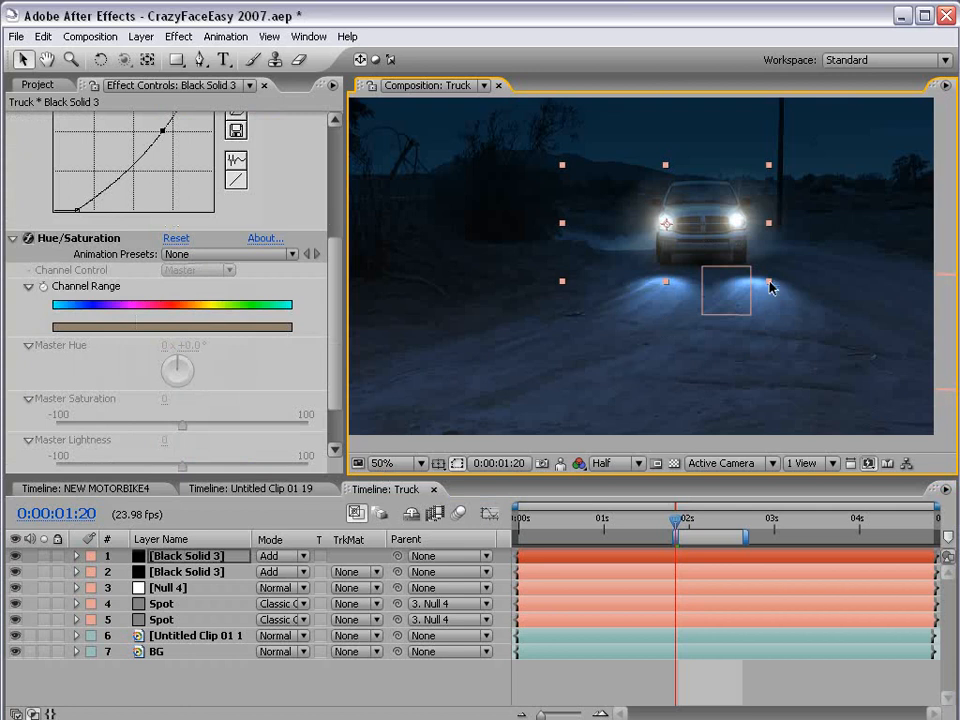
pyautogui.moveTo(770, 285); pyautogui.dragTo(745, 268)
pyautogui.click(686, 690)
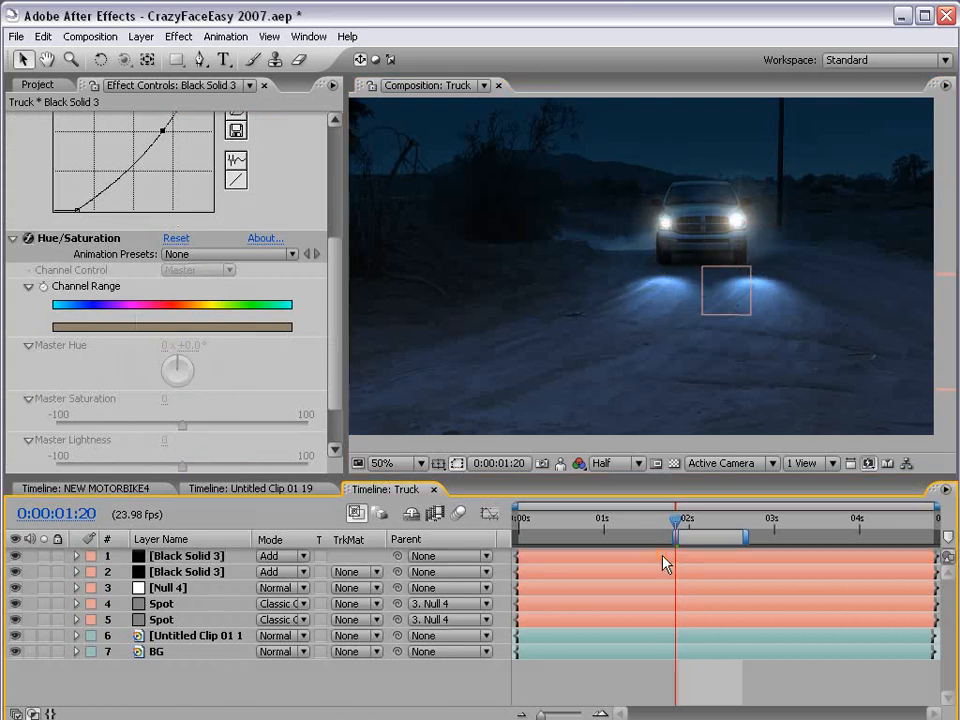
# Step: Enlarge the original flare on the right-hand headlight to about 41% and check both flares in the enlarged composition view
pyautogui.click(825, 238)
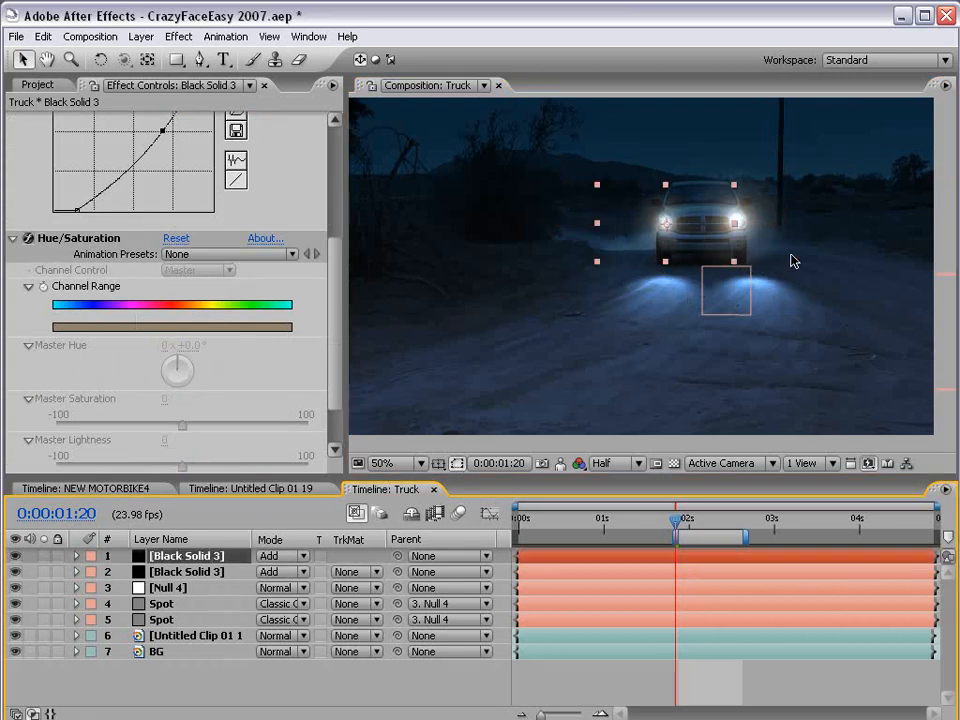
pyautogui.click(681, 573)
pyautogui.moveTo(839, 278); pyautogui.dragTo(859, 293)
pyautogui.click(771, 673)
pyautogui.press('`')
pyautogui.scroll(1, 807, 310)
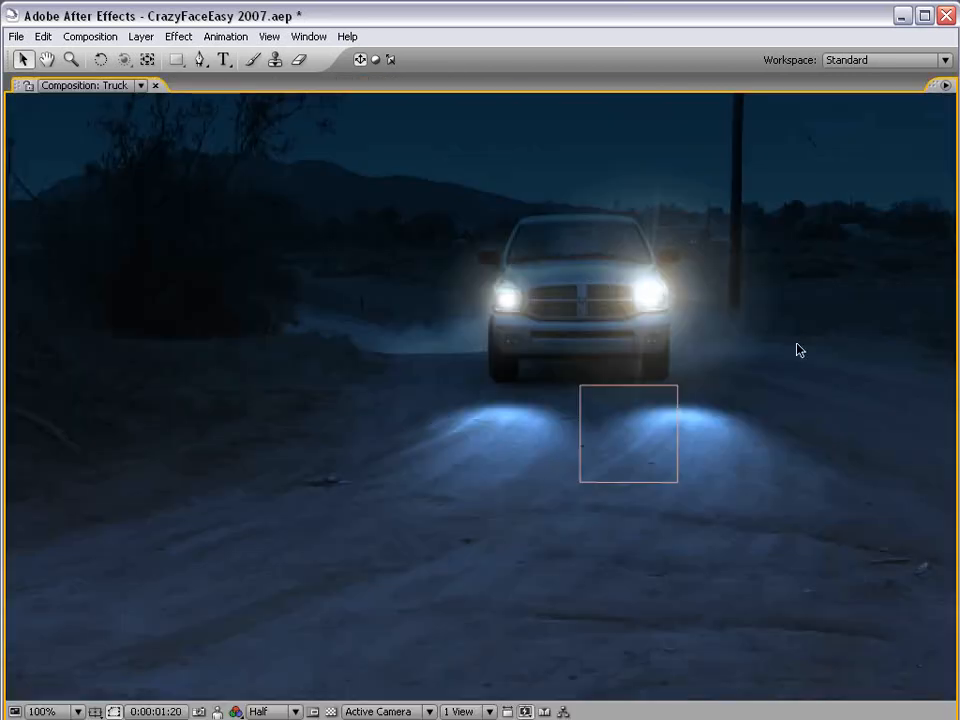
pyautogui.scroll(-1, 659, 314)
pyautogui.press('`')
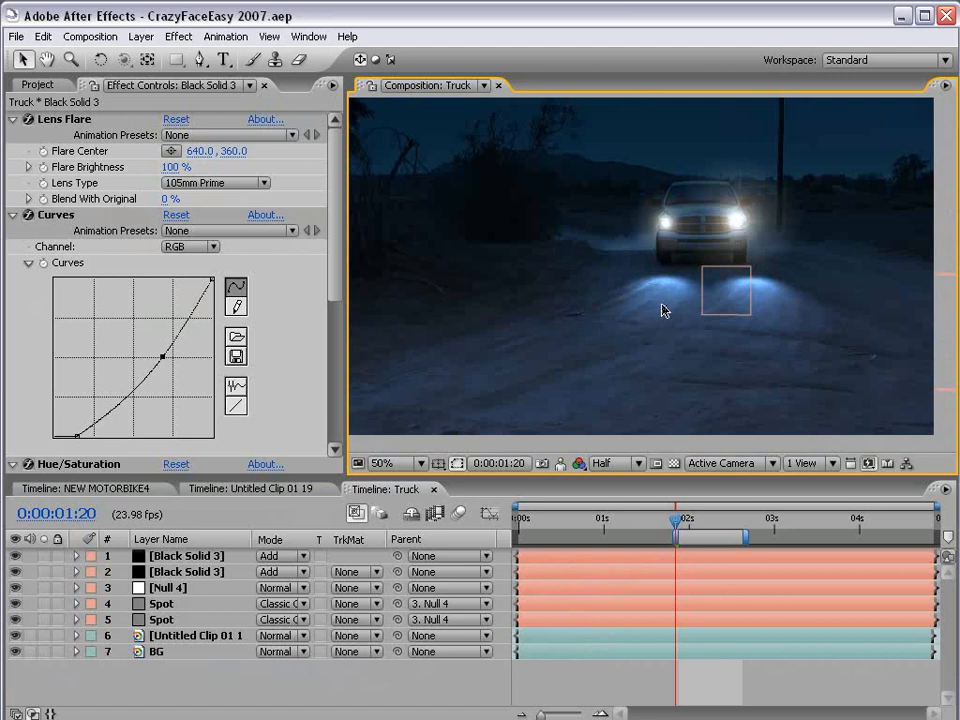
# Step: Turn on Position and Scale keyframing for both flare solids at 0:00:01:20
pyautogui.click(180, 557)
pyautogui.keyDown('shift'); pyautogui.click(177, 572); pyautogui.keyUp('shift')
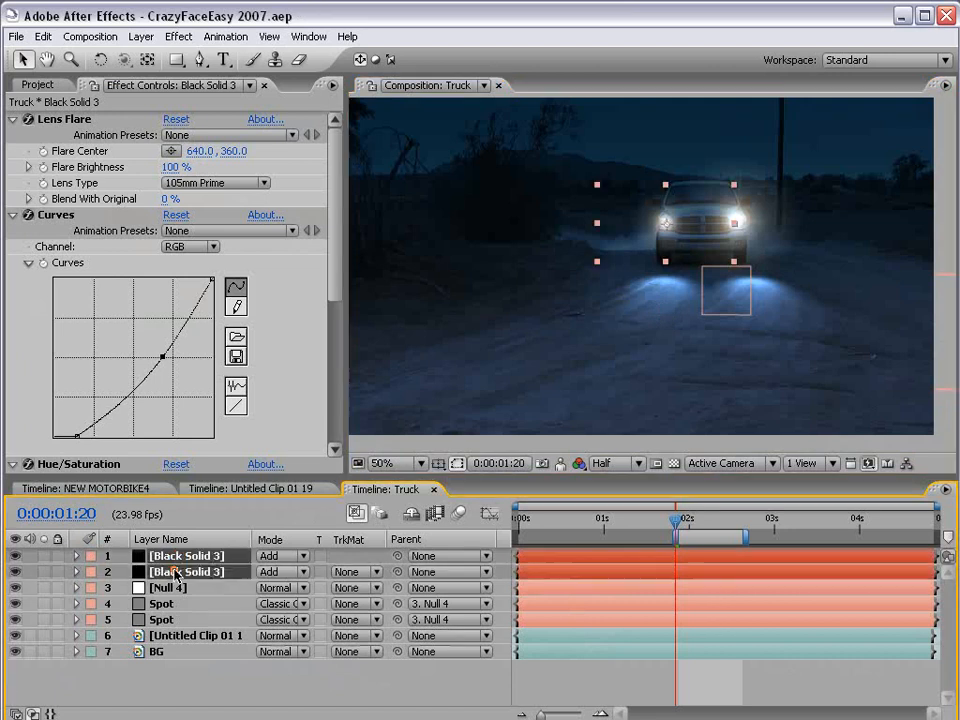
pyautogui.press('p')
pyautogui.hotkey('shift', 's')
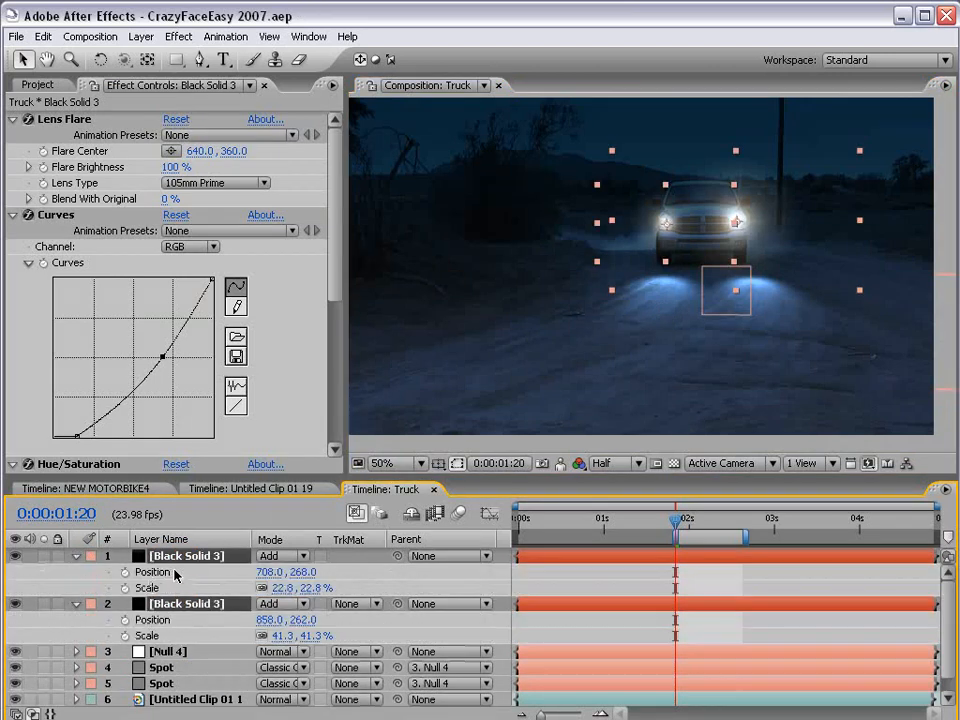
pyautogui.moveTo(125, 573); pyautogui.dragTo(123, 636)
pyautogui.click(692, 580)
# Step: At 0:00:02:06, move the flares back onto the headlights, to 724, 314 for the smaller one and 904, 314 for the larger
pyautogui.moveTo(676, 522); pyautogui.dragTo(711, 523)
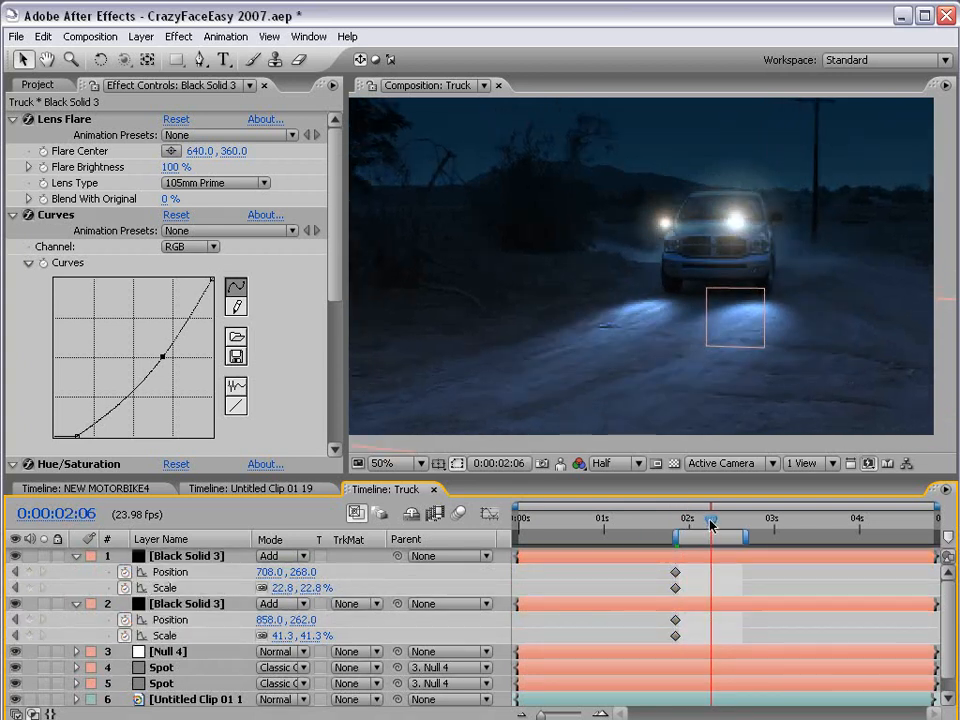
pyautogui.click(709, 557)
pyautogui.moveTo(690, 221); pyautogui.dragTo(785, 244)
pyautogui.click(709, 604)
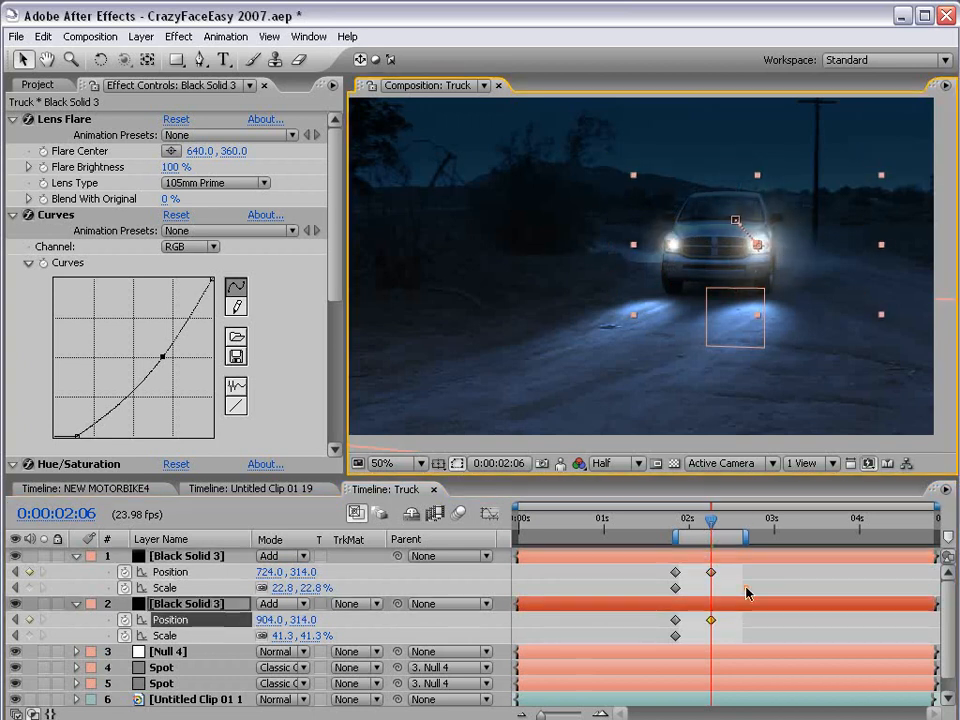
pyautogui.click(735, 624)
pyautogui.scroll(1, 728, 252)
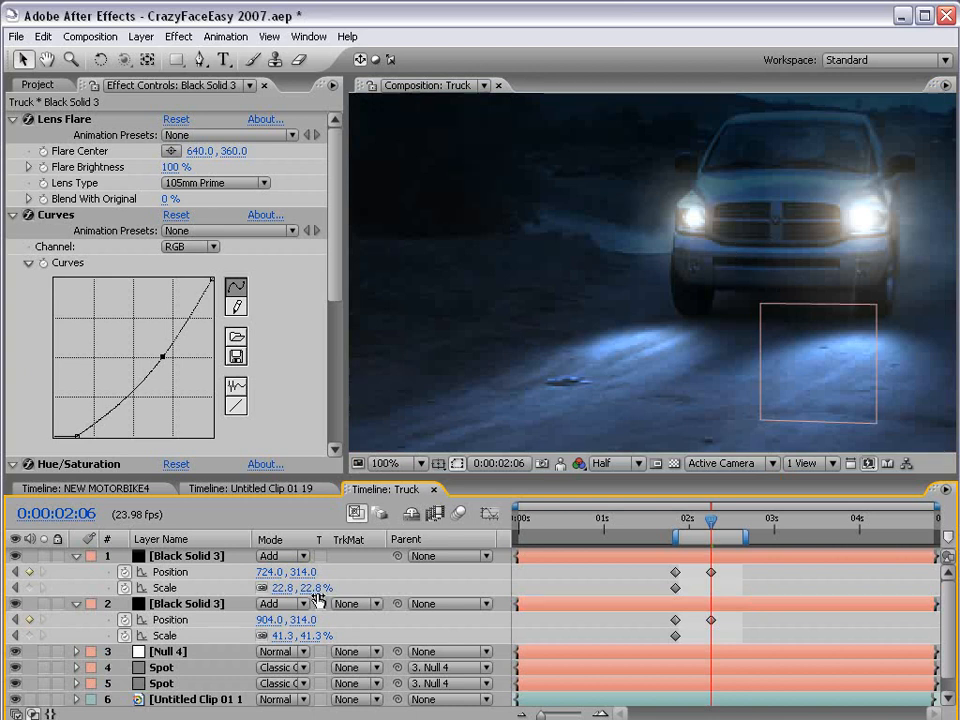
# Step: At 0:00:02:06, scale the smaller flare to 29.8% and the larger flare to 46.3%
pyautogui.moveTo(313, 597); pyautogui.dragTo(330, 590)
pyautogui.moveTo(313, 638); pyautogui.dragTo(318, 636)
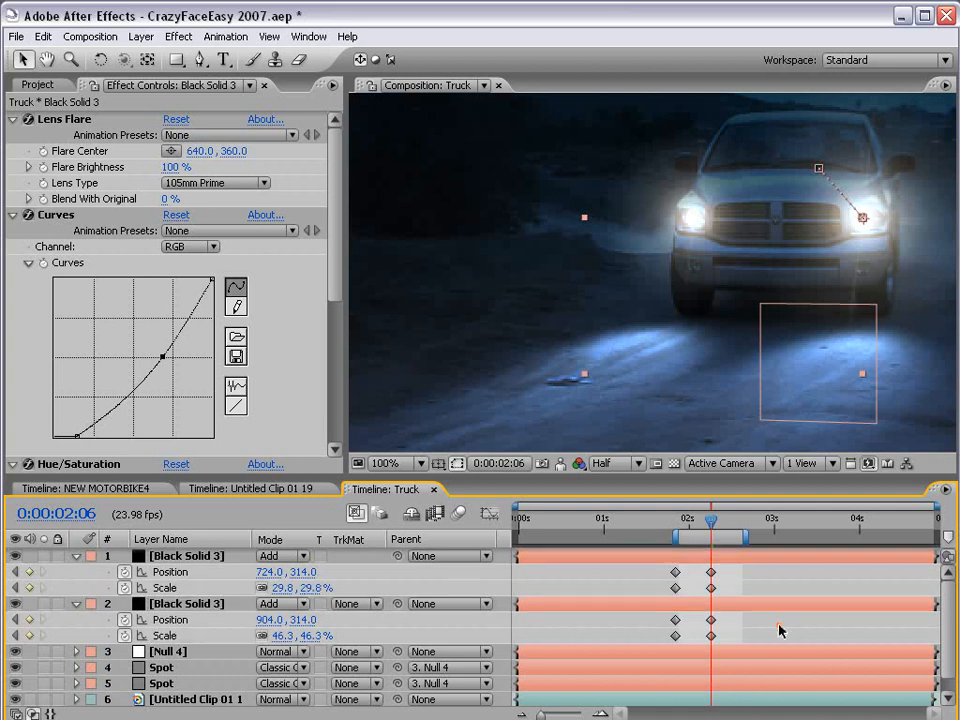
pyautogui.click(782, 628)
pyautogui.scroll(-1, 757, 249)
pyautogui.moveTo(757, 249); pyautogui.dragTo(719, 271)
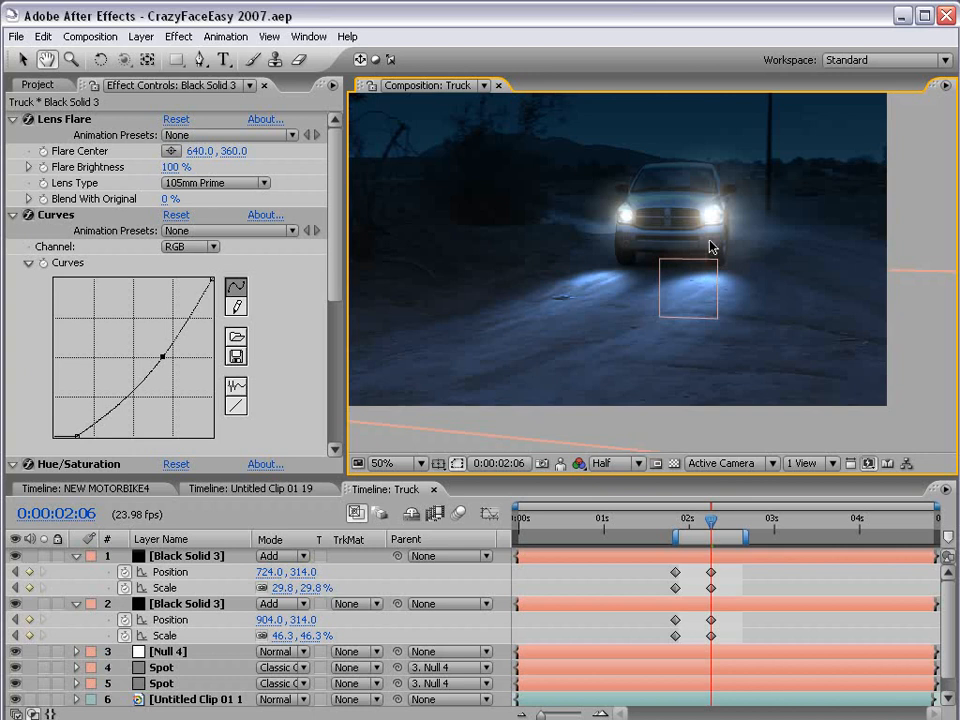
# Step: At 0:00:02:02, nudge the smaller flare left to 715.6, 295.6 so it sits on its headlight
pyautogui.click(695, 522)
pyautogui.press('v')
pyautogui.click(706, 556)
pyautogui.scroll(2, 688, 279)
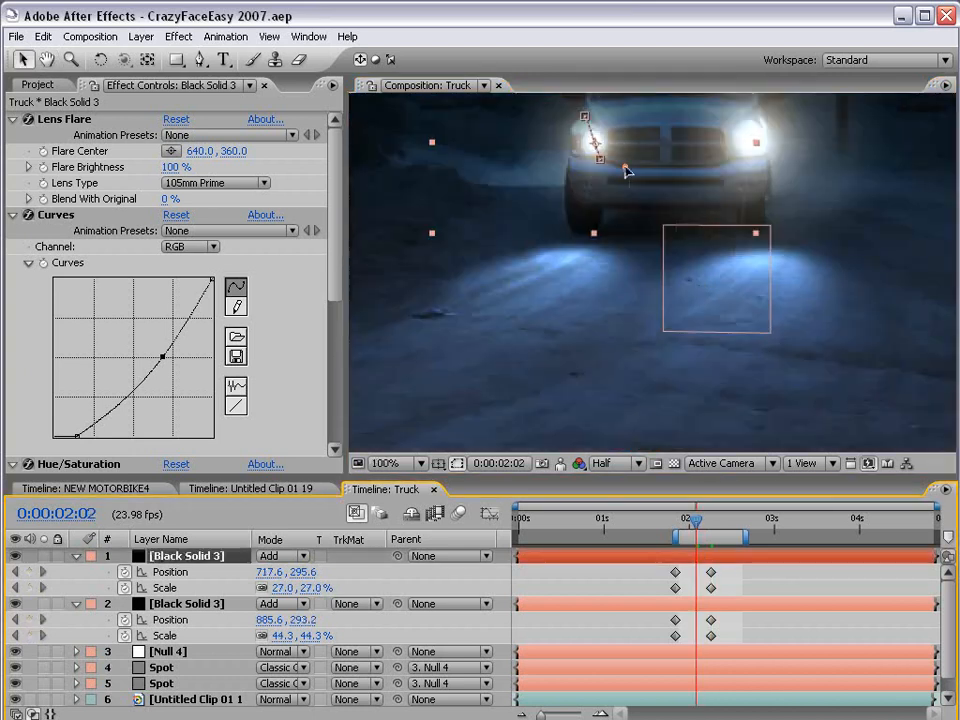
pyautogui.press('Left')
pyautogui.press('Left')
# Step: At 0:00:02:15, reposition the smaller flare to 706, 351 and the larger flare to 938, 364 on the headlights
pyautogui.moveTo(695, 543); pyautogui.dragTo(742, 543)
pyautogui.moveTo(752, 183); pyautogui.dragTo(734, 220)
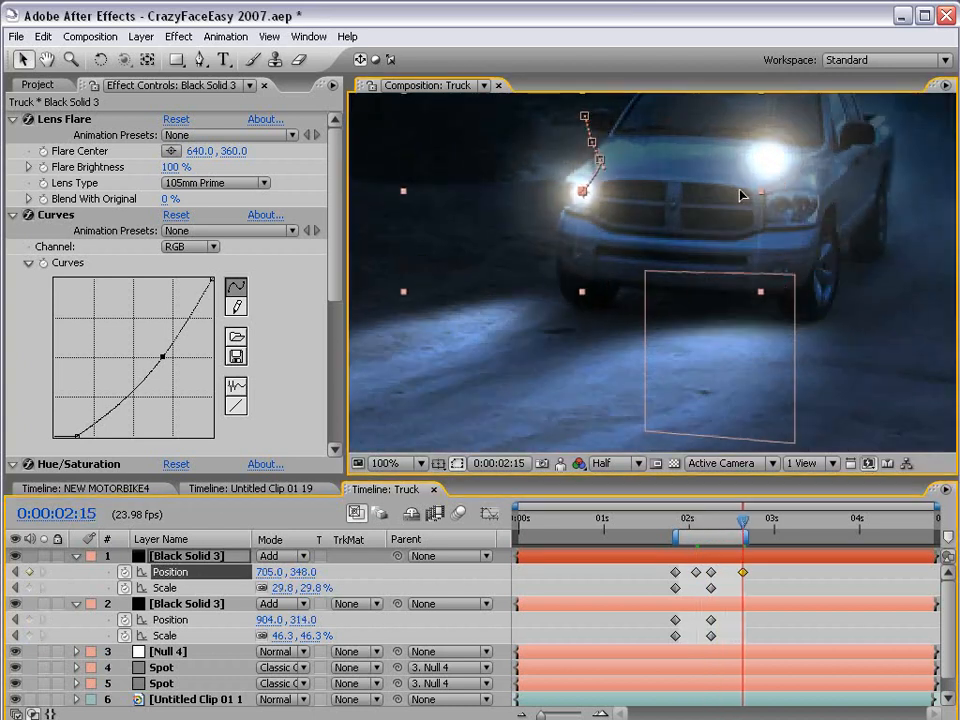
pyautogui.click(771, 603)
pyautogui.moveTo(806, 174); pyautogui.dragTo(840, 214)
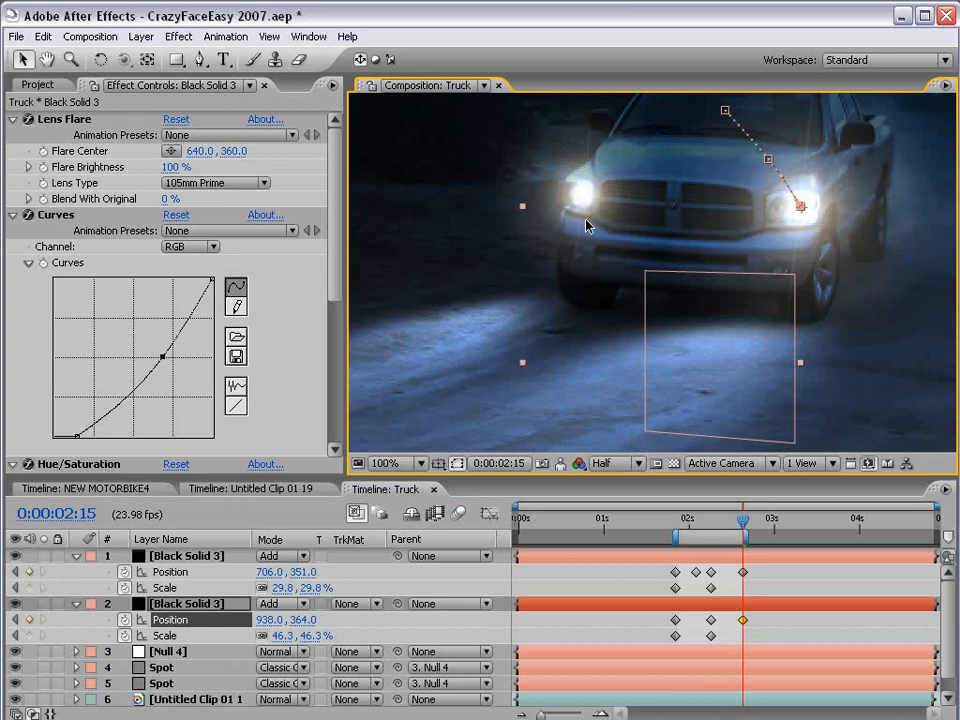
# Step: Hide the Null 4 layer, preview the headlight animation over the work area, and save the project
pyautogui.moveTo(742, 521); pyautogui.dragTo(728, 522)
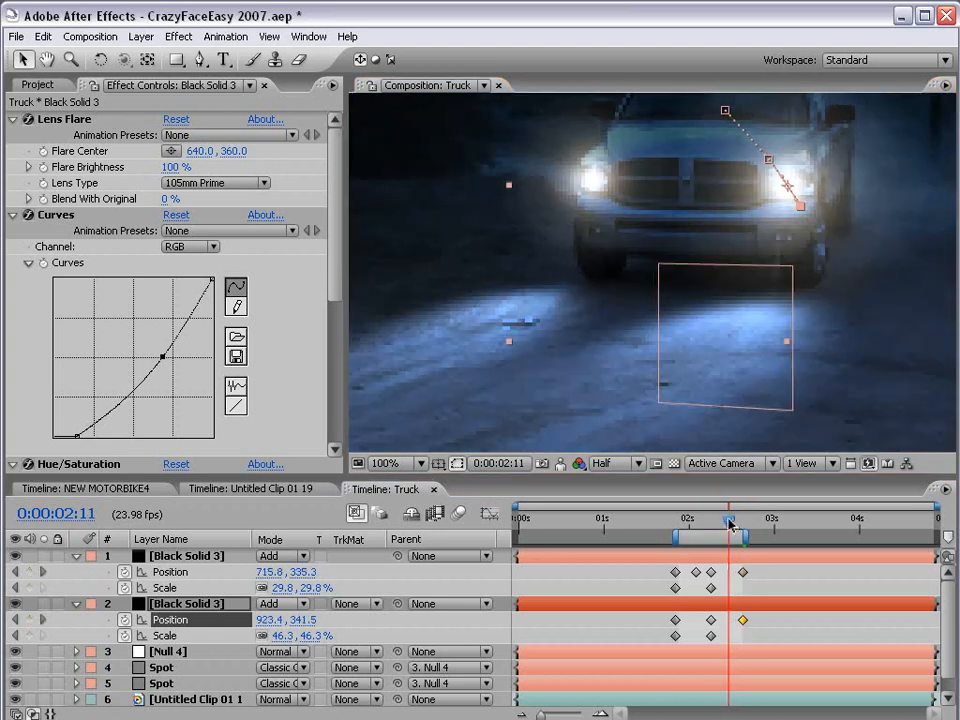
pyautogui.press(',')
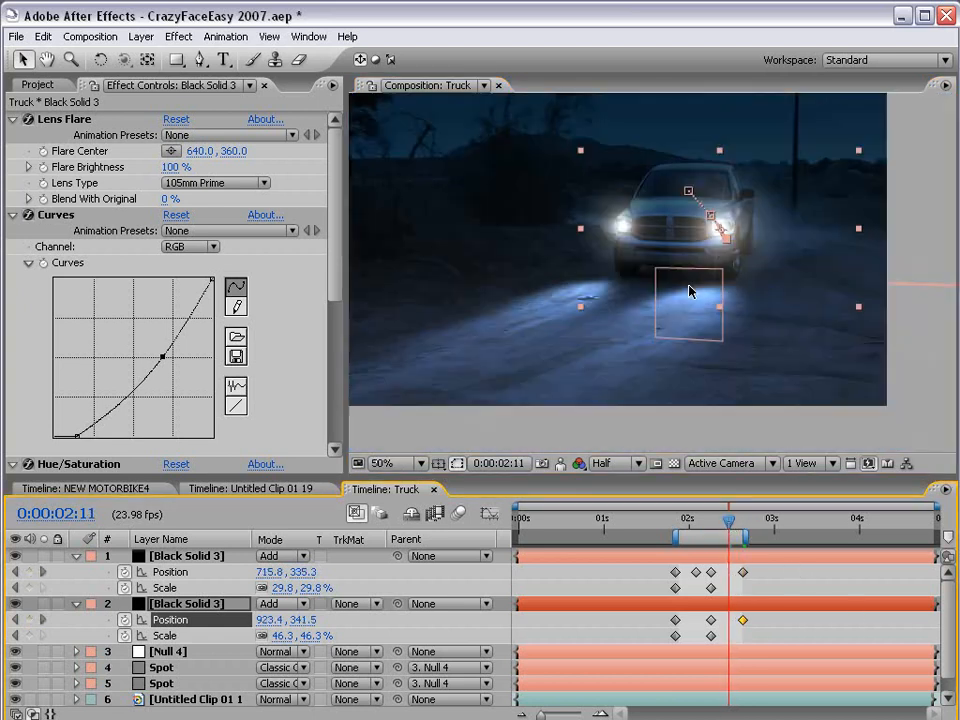
pyautogui.click(793, 619)
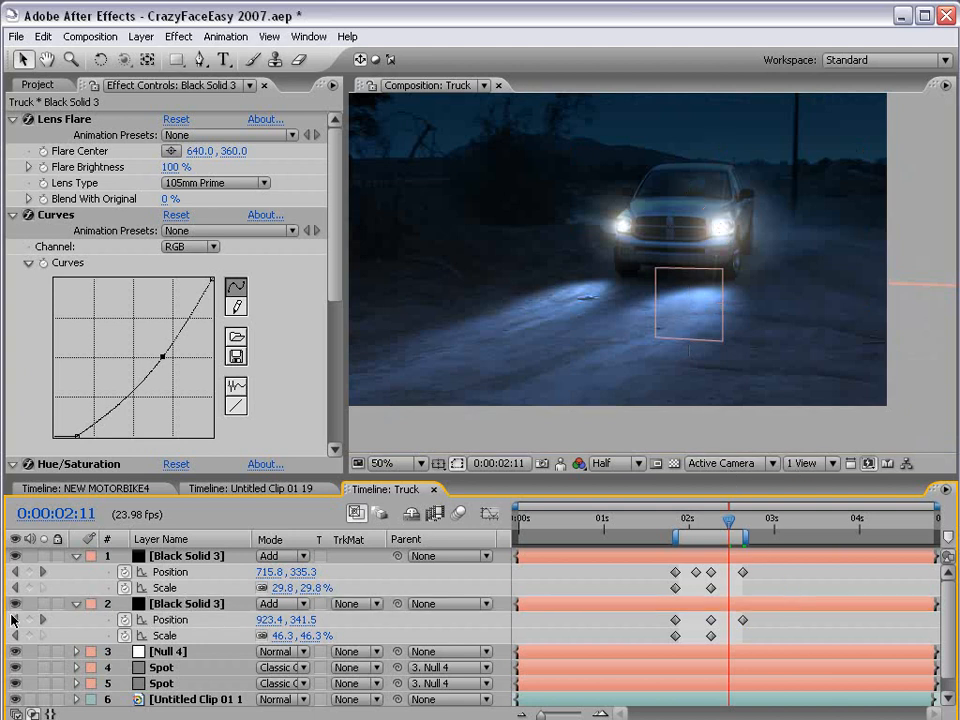
pyautogui.click(773, 578)
pyautogui.press('KP_0')
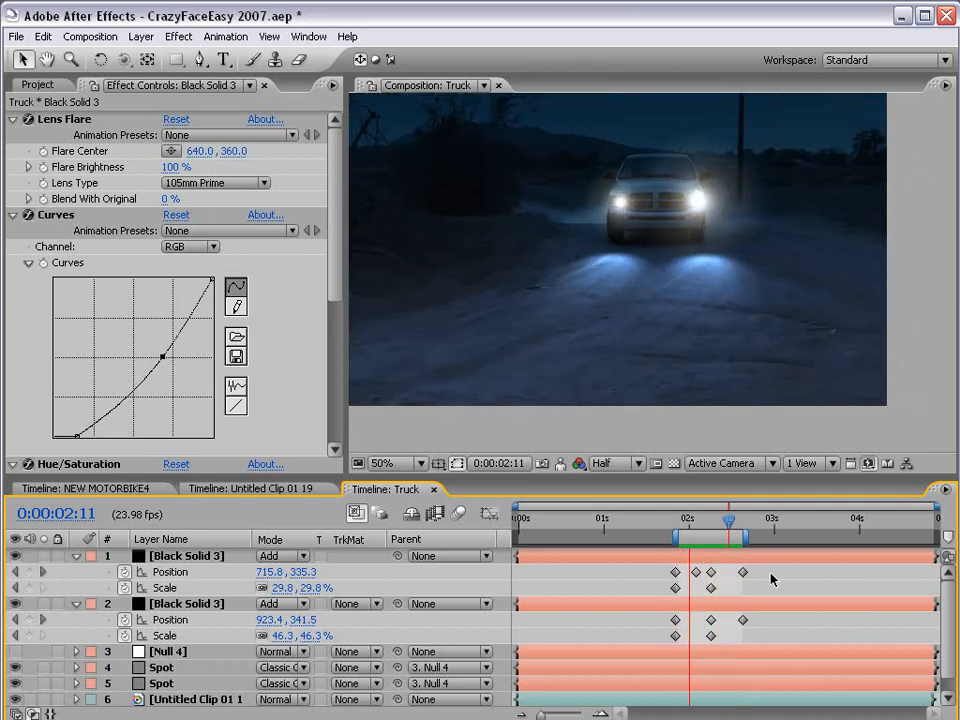
pyautogui.hotkey('ctrl', 's')
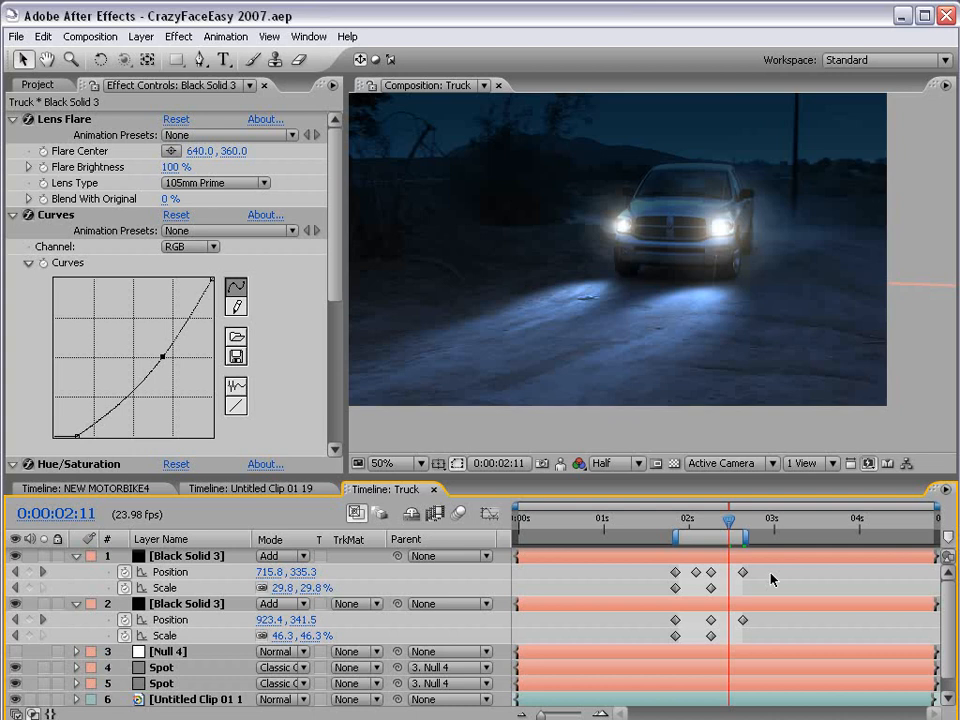
pyautogui.press('KP_0')
# Step: Scrub the truck shot back through 0:00:02:02 to 0:00:01:19 to check the headlights against the footage
pyautogui.moveTo(729, 521); pyautogui.dragTo(694, 521)
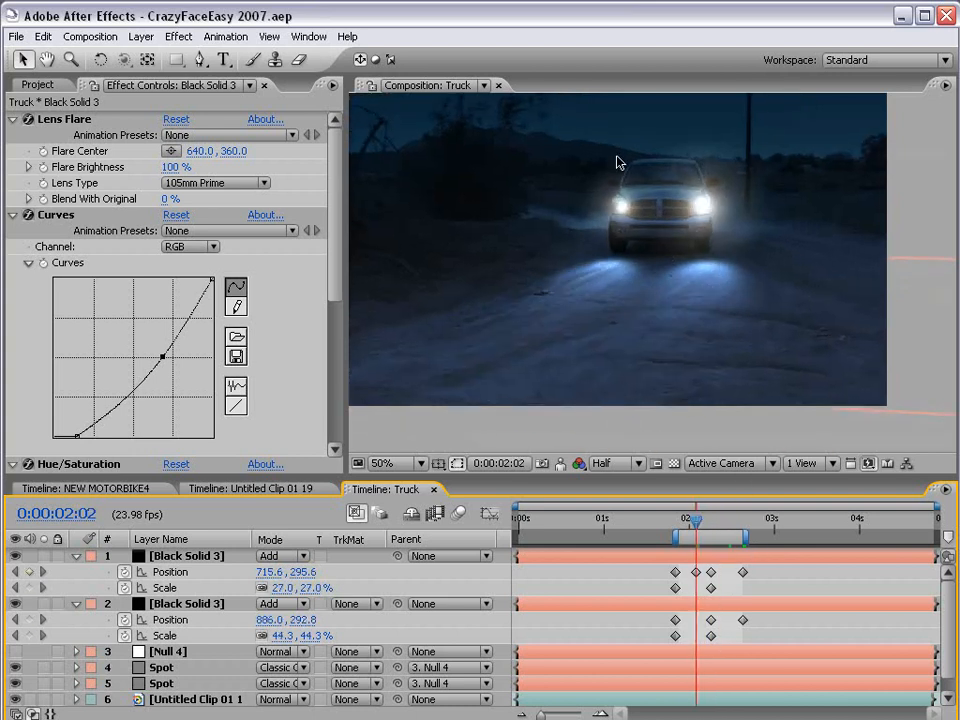
pyautogui.moveTo(619, 161); pyautogui.dragTo(702, 210)
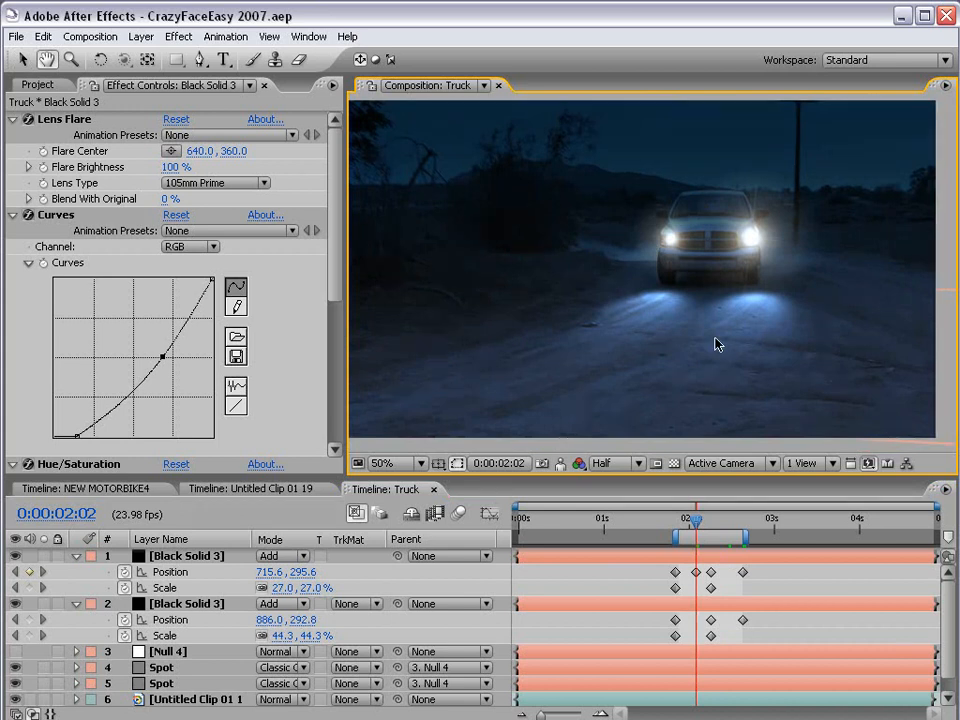
pyautogui.click(675, 521)
pyautogui.moveTo(675, 521); pyautogui.dragTo(671, 521)
pyautogui.moveTo(671, 264); pyautogui.dragTo(679, 299)
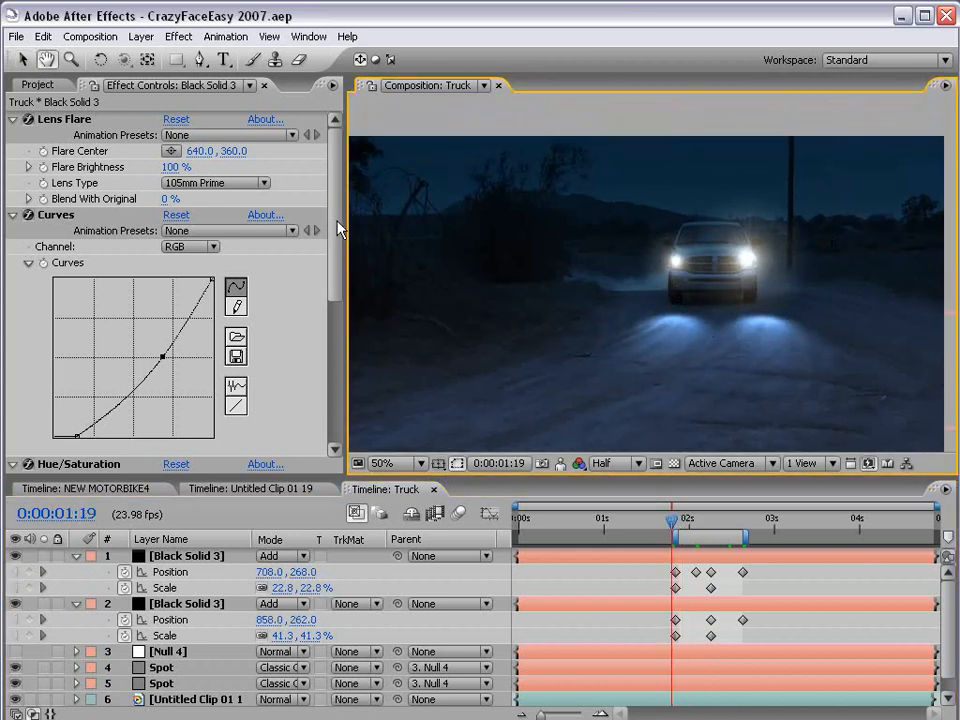
# Step: At 0:00:01:19, create a 1280 x 720 pixel solid in a light orange color
pyautogui.click(140, 36)
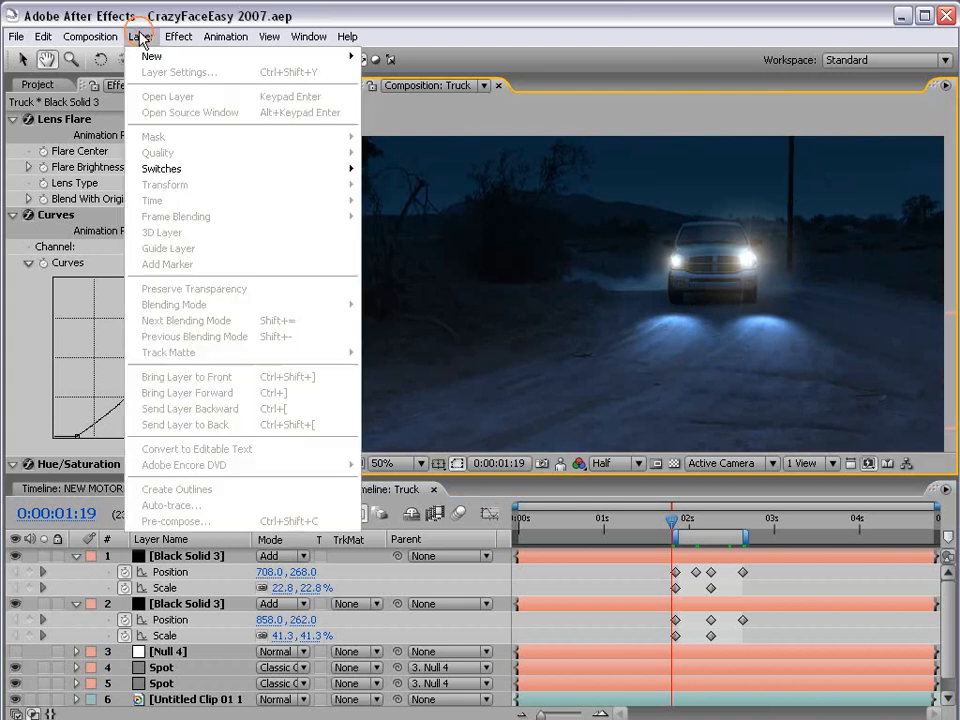
pyautogui.moveTo(150, 57)
pyautogui.click(405, 73)
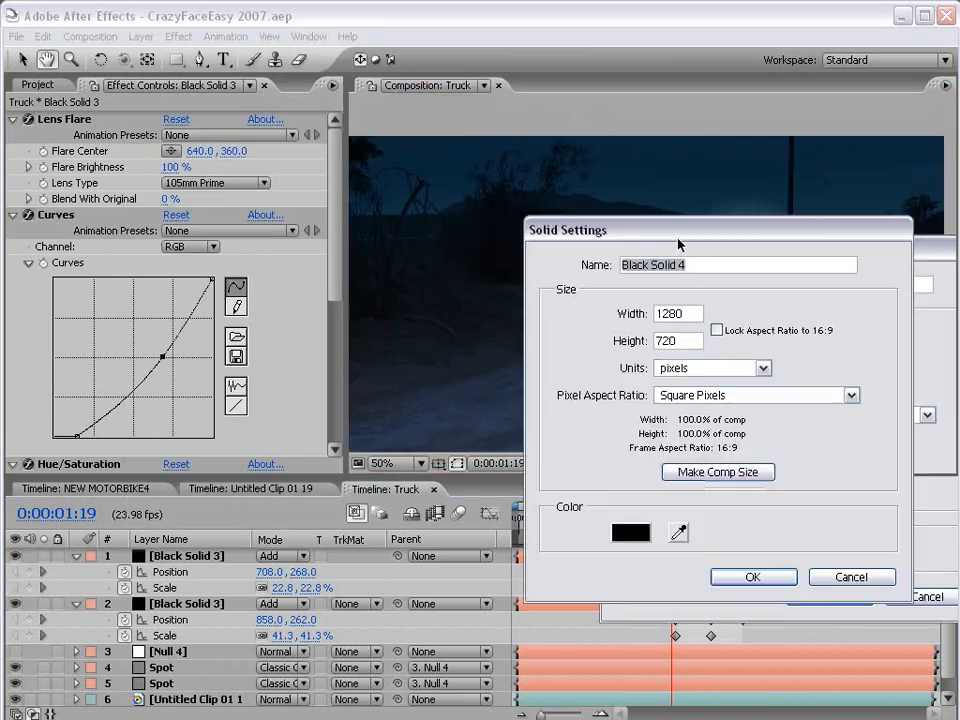
pyautogui.click(456, 497)
pyautogui.moveTo(521, 612); pyautogui.dragTo(521, 592)
pyautogui.click(320, 388)
pyautogui.moveTo(320, 388); pyautogui.dragTo(364, 379)
pyautogui.click(684, 369)
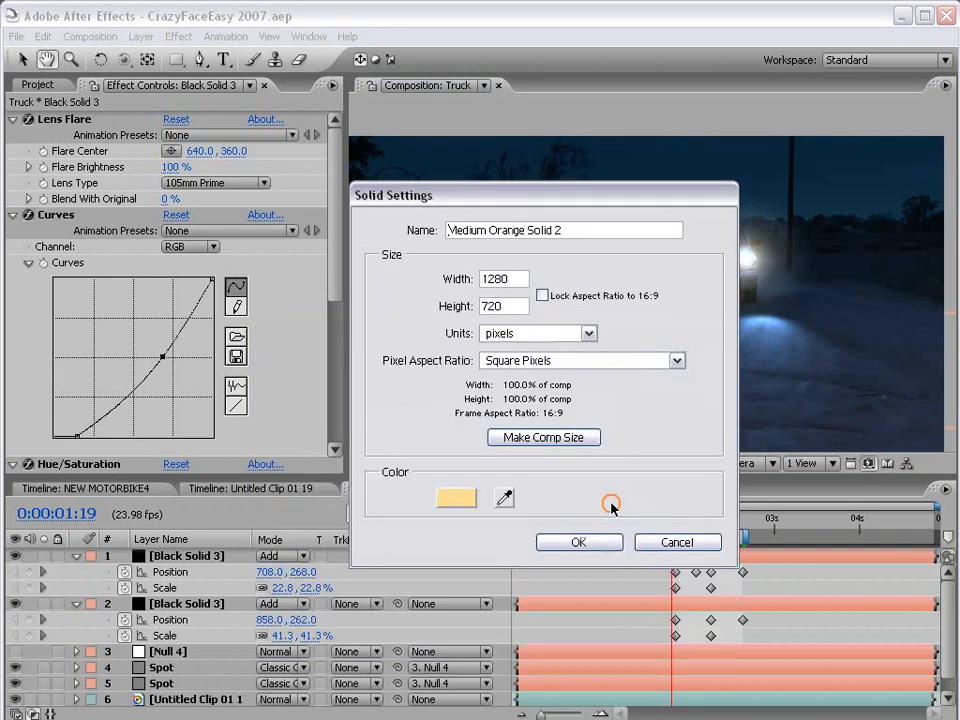
pyautogui.click(580, 542)
# Step: Mask the orange solid to a small four-sided lamp shape and place it, scaled to 66%, beside the top of the utility pole
pyautogui.click(176, 59)
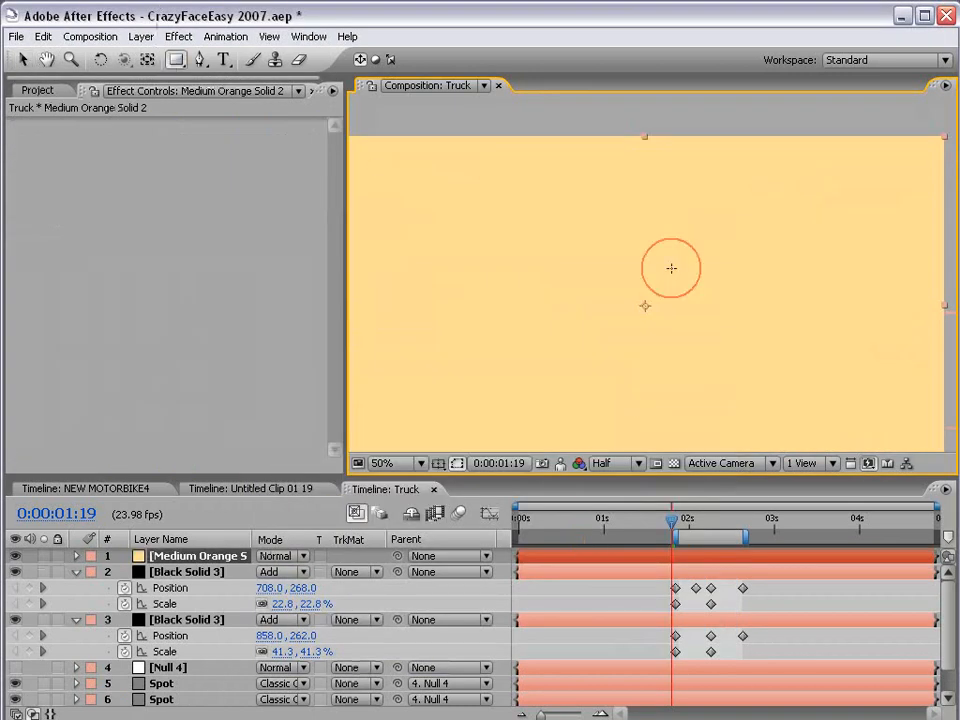
pyautogui.moveTo(649, 224); pyautogui.dragTo(656, 229)
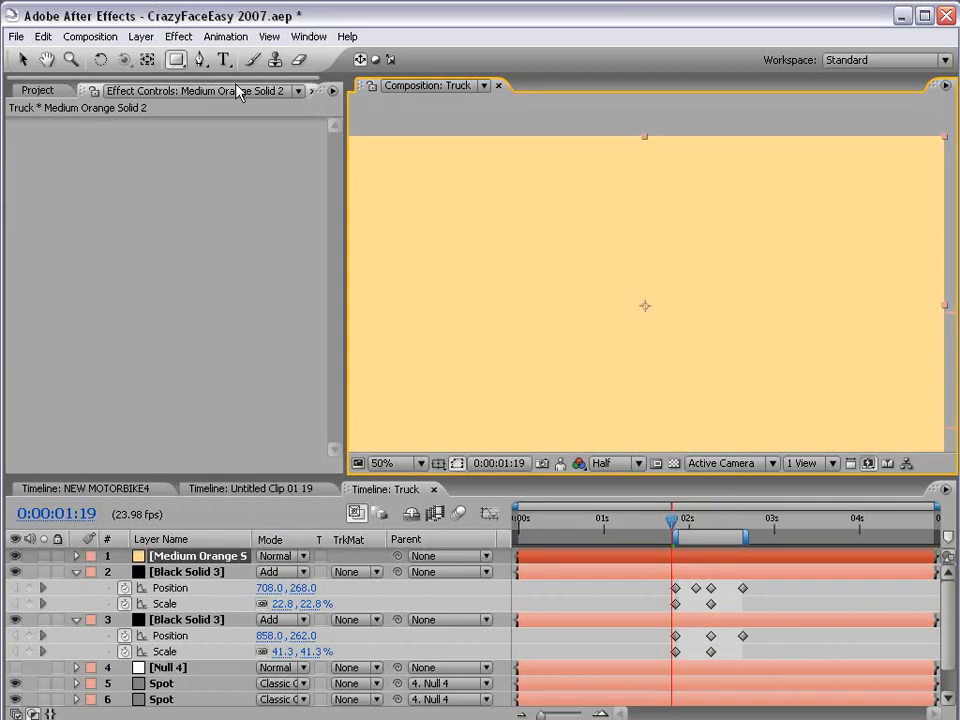
pyautogui.click(199, 60)
pyautogui.click(614, 213)
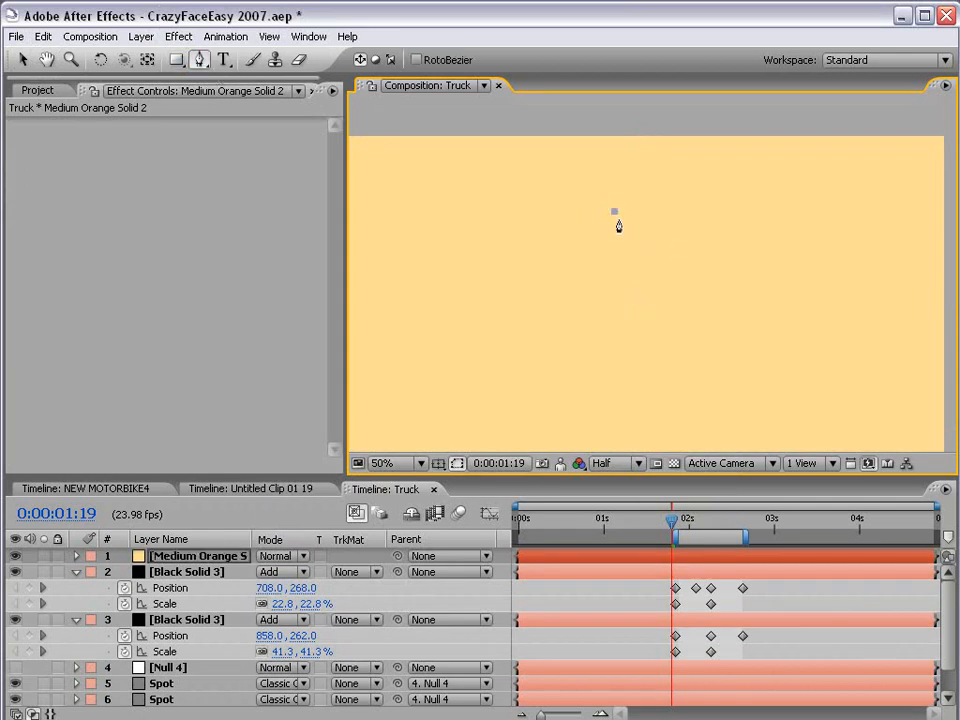
pyautogui.click(652, 210)
pyautogui.click(613, 214)
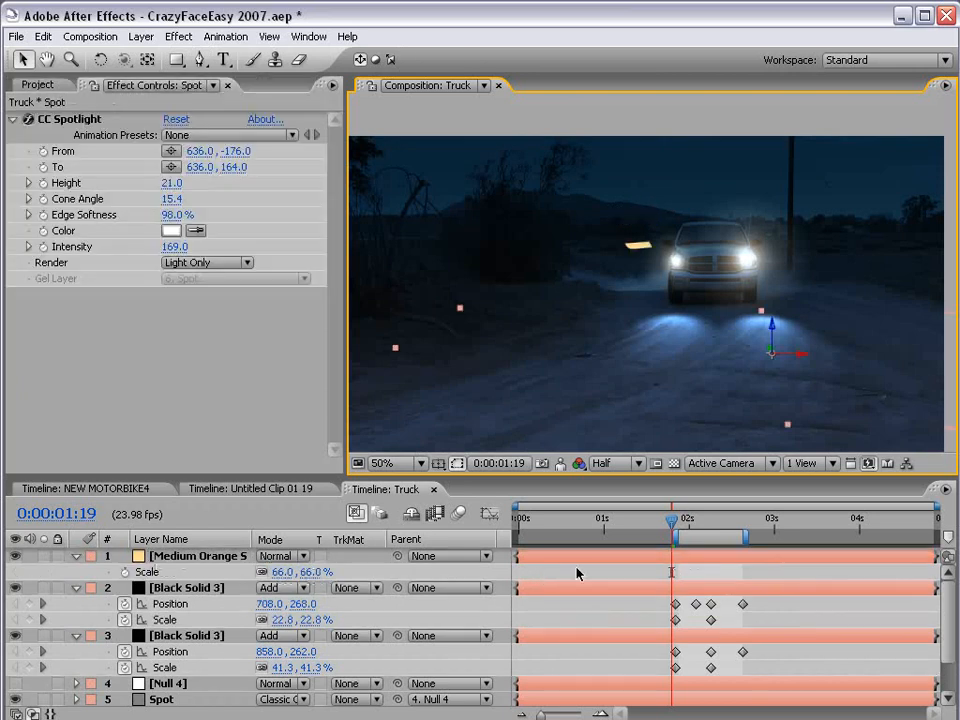
pyautogui.click(601, 563)
pyautogui.moveTo(643, 306); pyautogui.dragTo(781, 208)
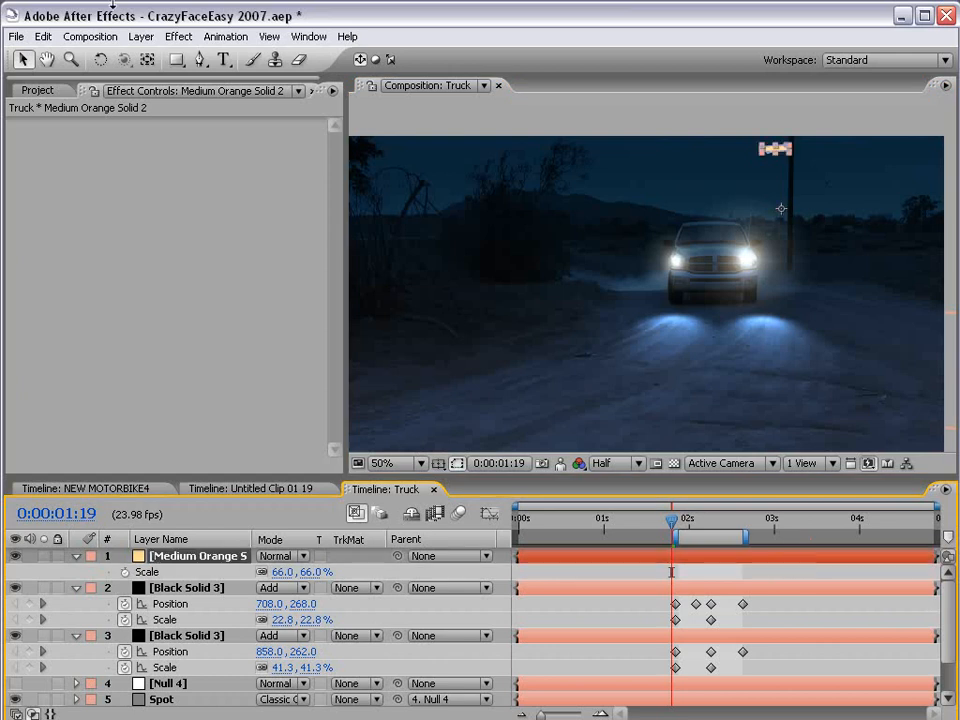
# Step: Add a Glow effect with a radius of 40 to the orange lamp and save the project
pyautogui.click(178, 36)
pyautogui.moveTo(242, 559)
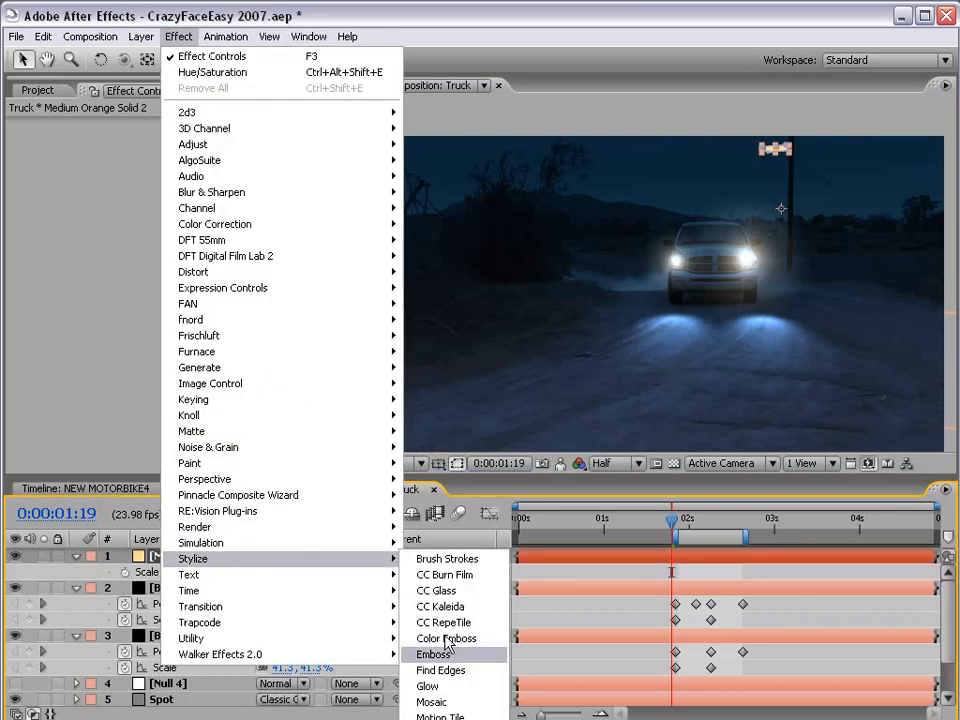
pyautogui.click(428, 686)
pyautogui.moveTo(172, 188); pyautogui.dragTo(195, 181)
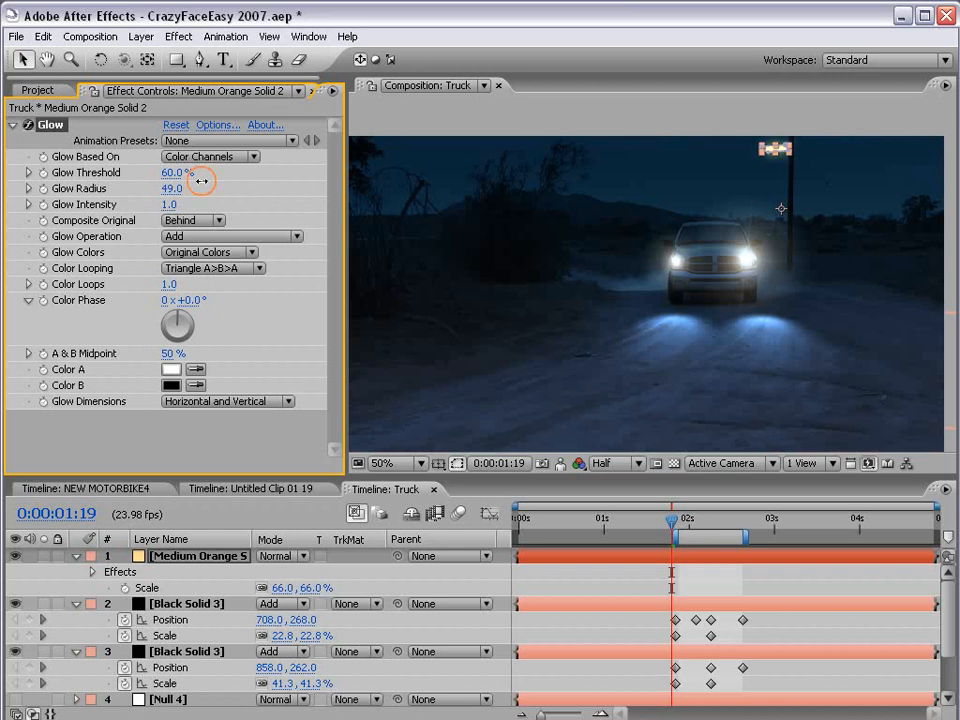
pyautogui.click(723, 574)
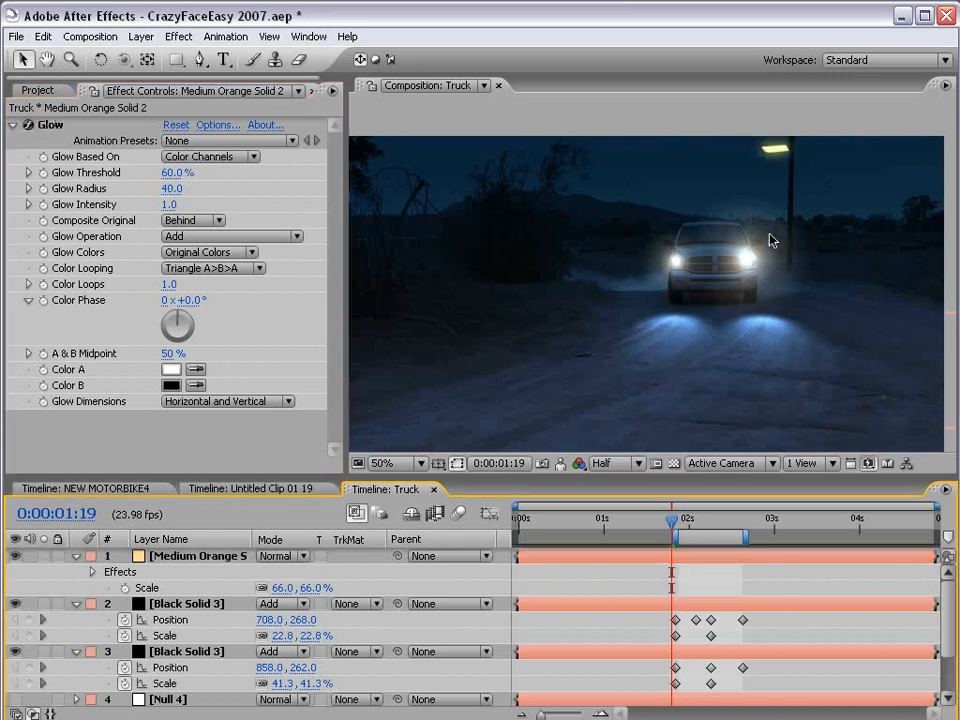
pyautogui.hotkey('ctrl', 's')
# Step: Reshape the lamp's mask by pulling its lower corners down into a taller window-like shape, and save the project
pyautogui.click(46, 127)
pyautogui.scroll(1, 776, 190)
pyautogui.moveTo(800, 137); pyautogui.dragTo(702, 347)
pyautogui.moveTo(783, 245); pyautogui.dragTo(826, 266)
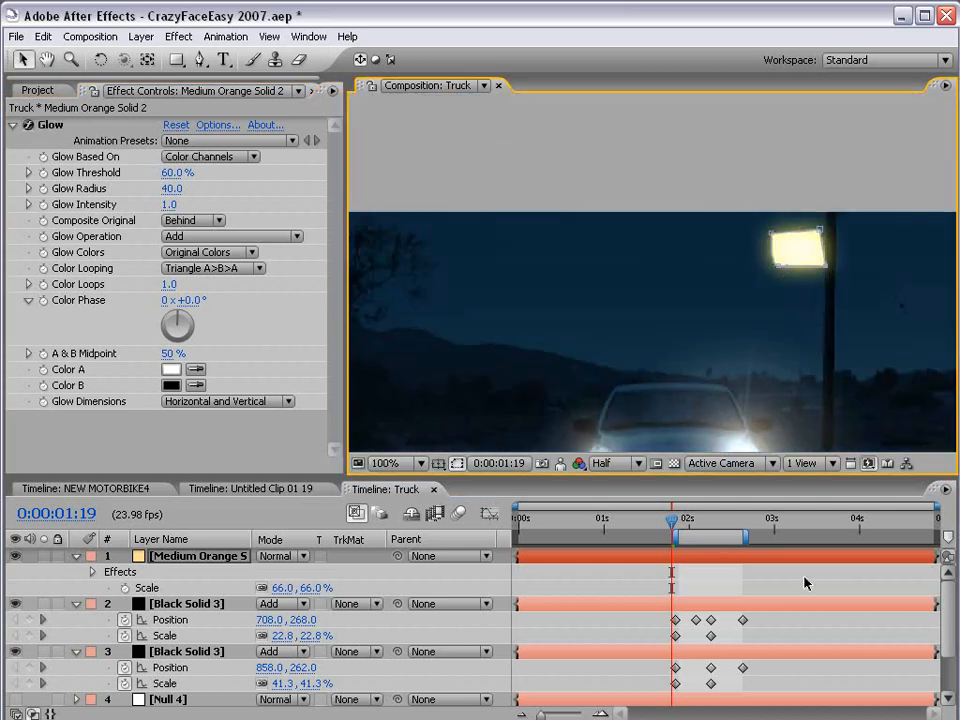
pyautogui.hotkey('ctrl', 's')
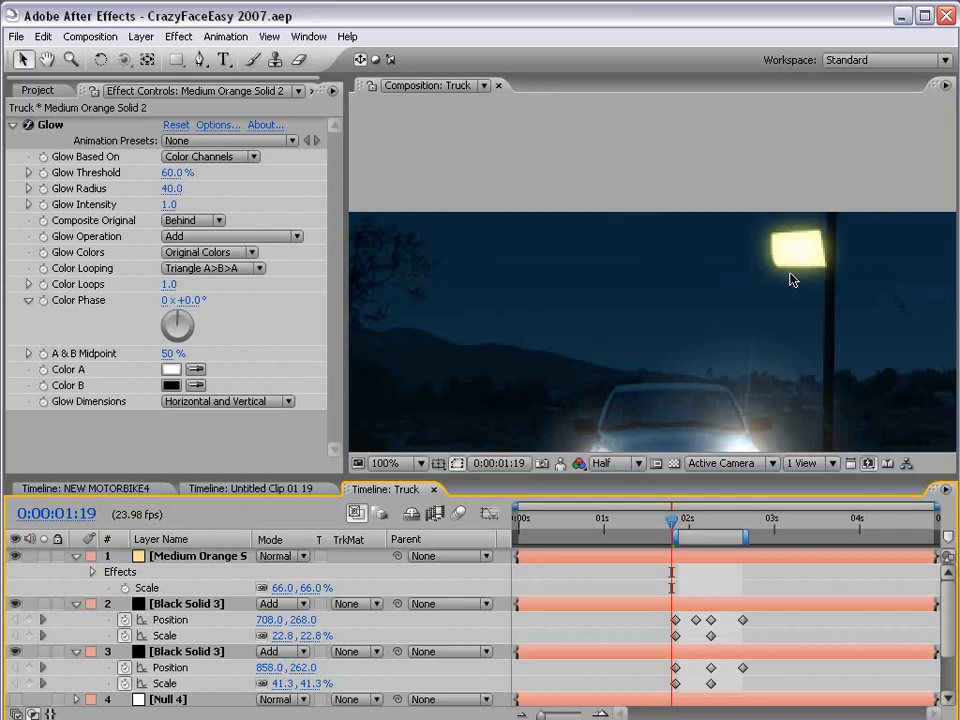
# Step: Switch to Firefox and search Google Images for "night house"
pyautogui.hotkey('alt', 'Tab')
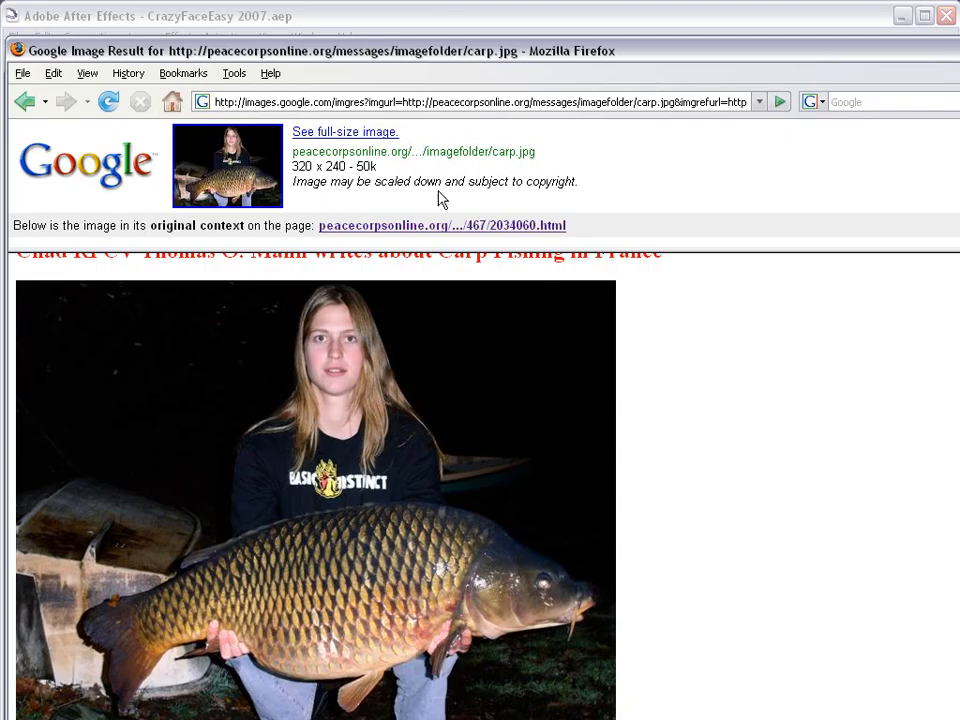
pyautogui.scroll(5, 204, 278)
pyautogui.hotkey('alt', 'Left')
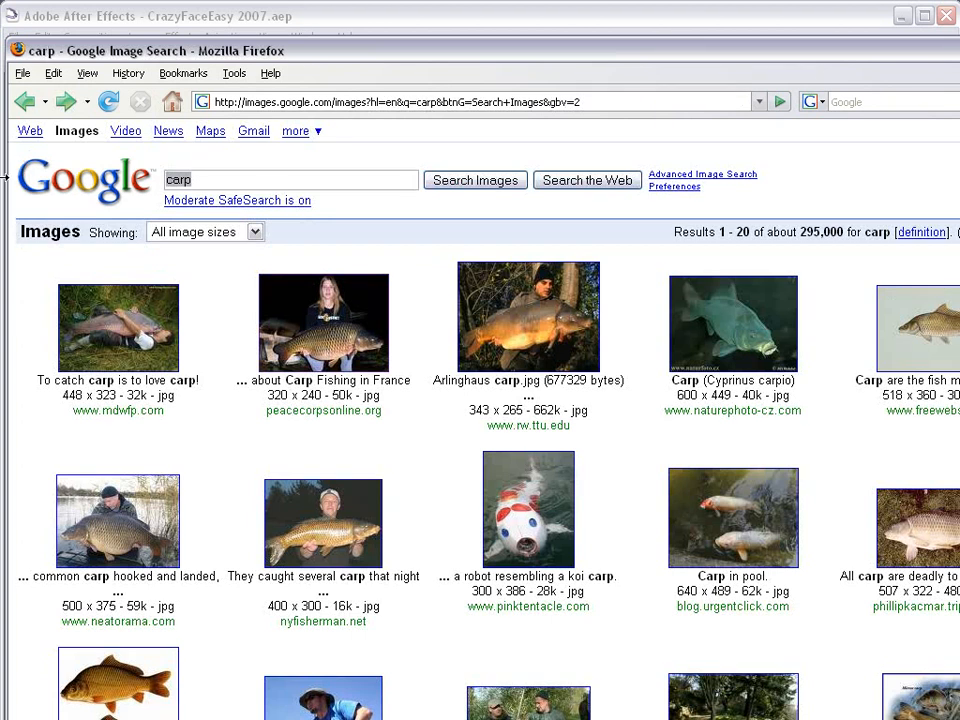
pyautogui.write('night house')
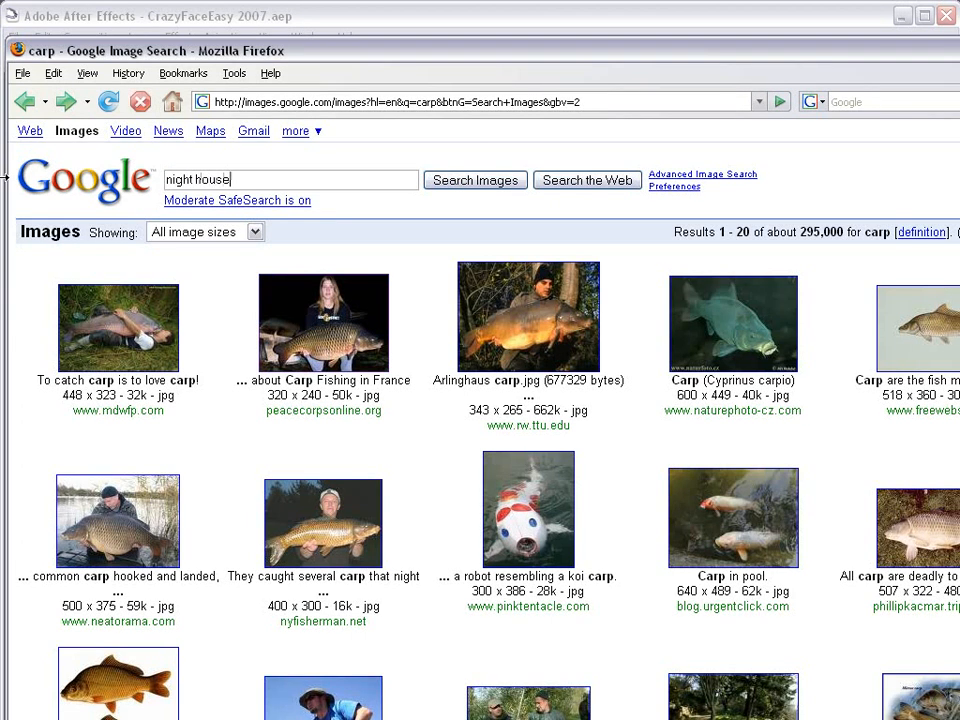
pyautogui.press('Return')
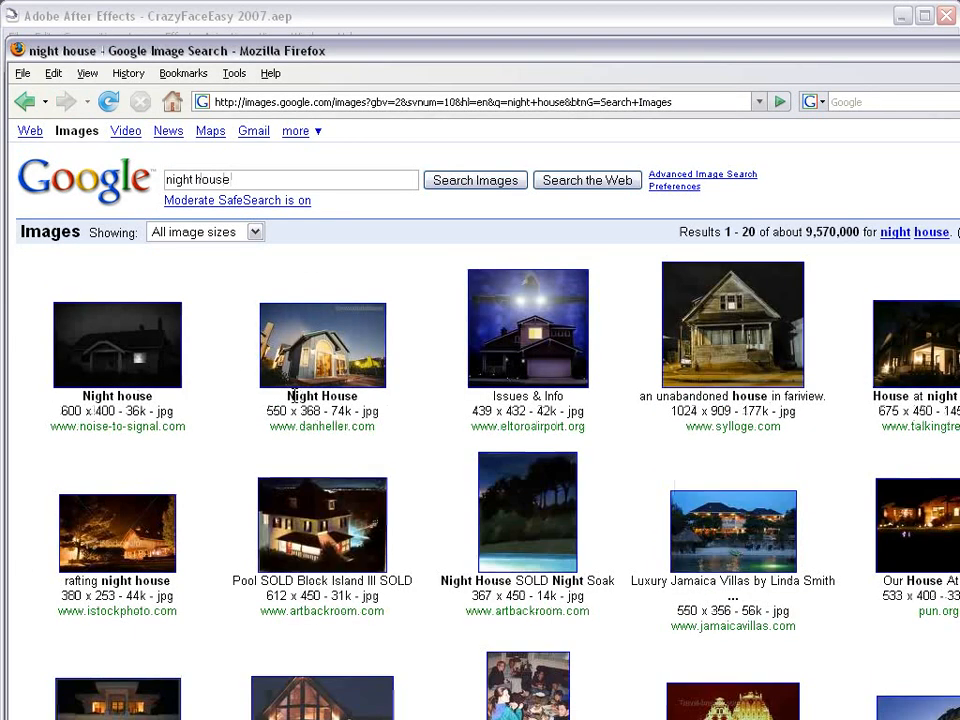
# Step: Open the full-size Night-house-539x402.jpg from the image results to study its warm lights against the dark
pyautogui.scroll(-3, 300, 450)
pyautogui.scroll(-1, 316, 497)
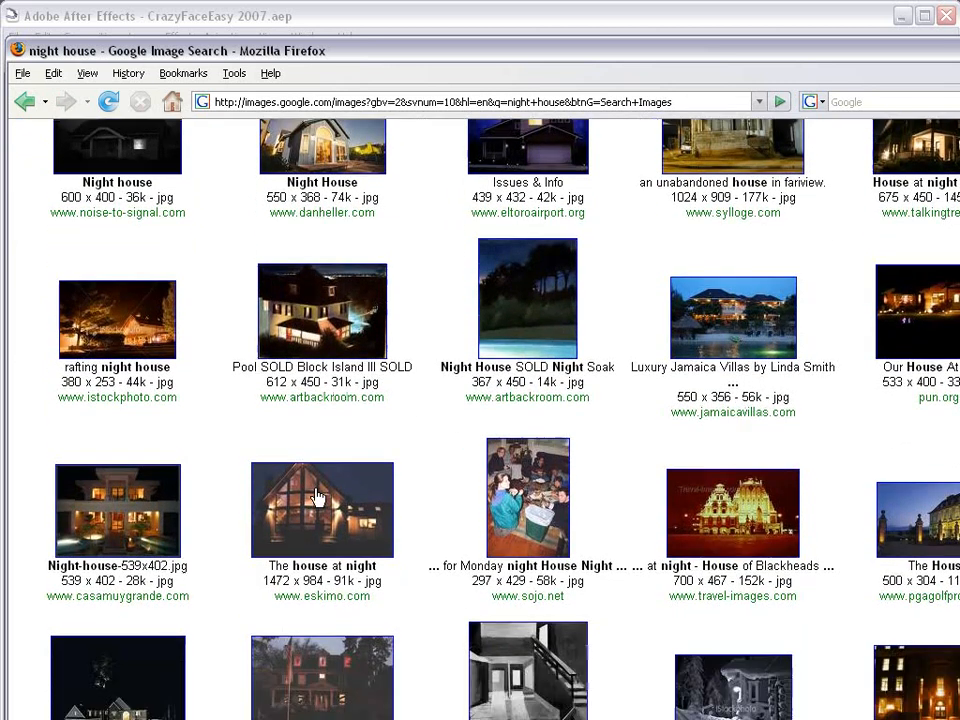
pyautogui.click(145, 500)
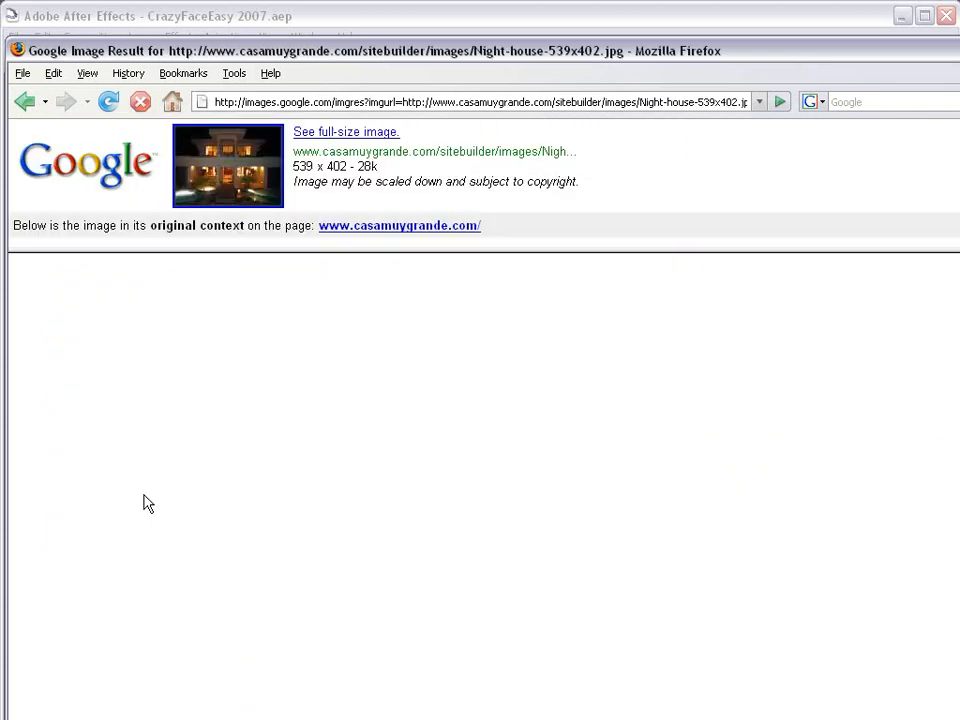
pyautogui.click(299, 140)
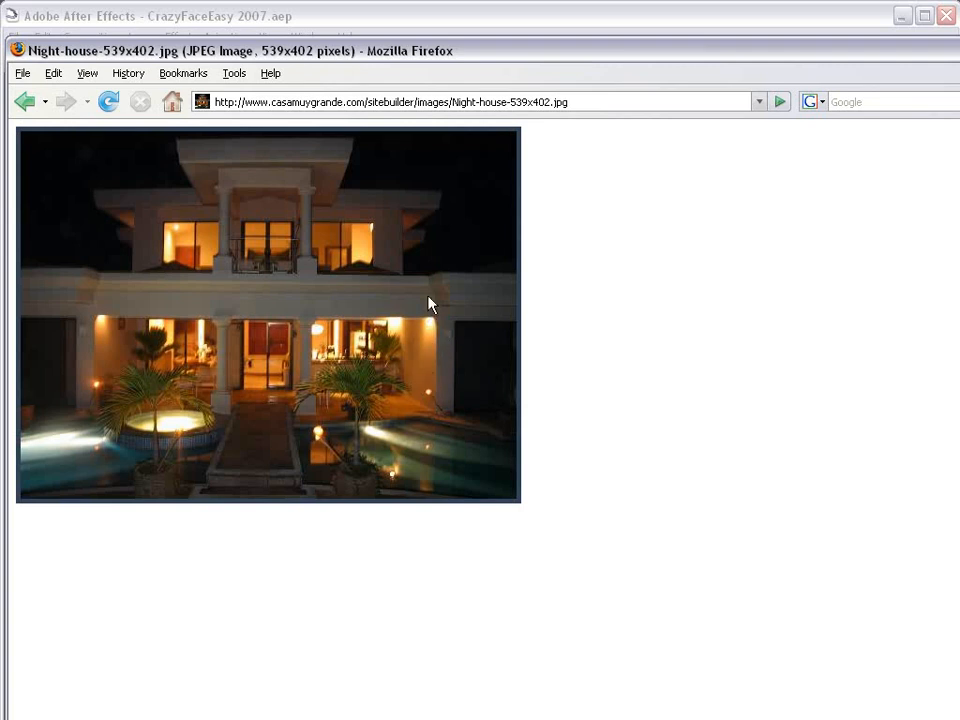
# Step: Switch back to After Effects and delete the orange lamp solid from the Truck composition
pyautogui.click(298, 12)
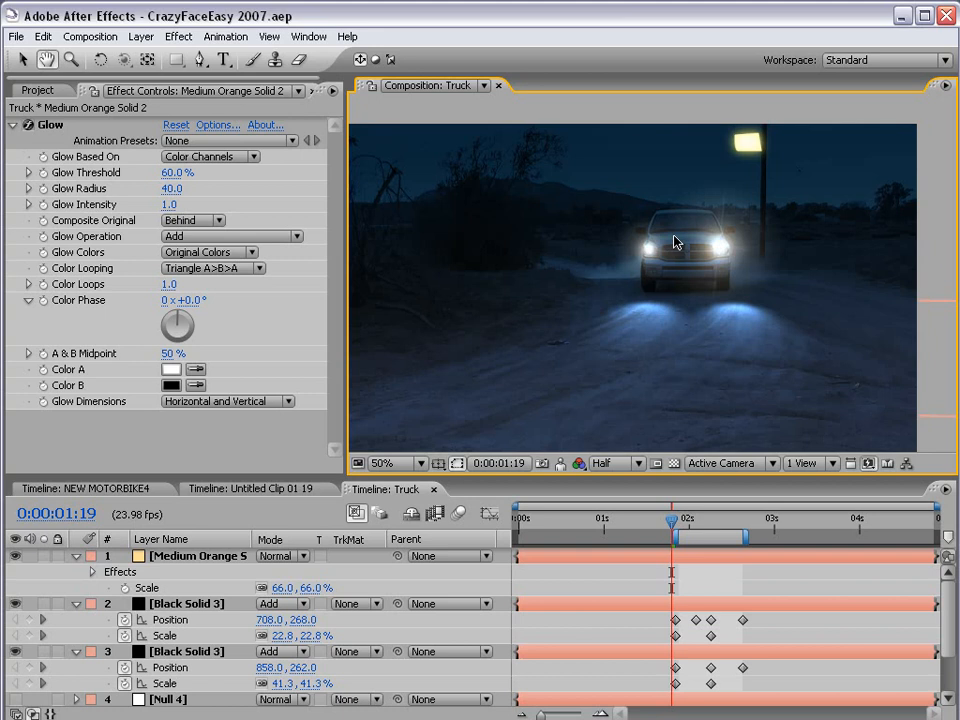
pyautogui.click(180, 558)
pyautogui.press('Delete')
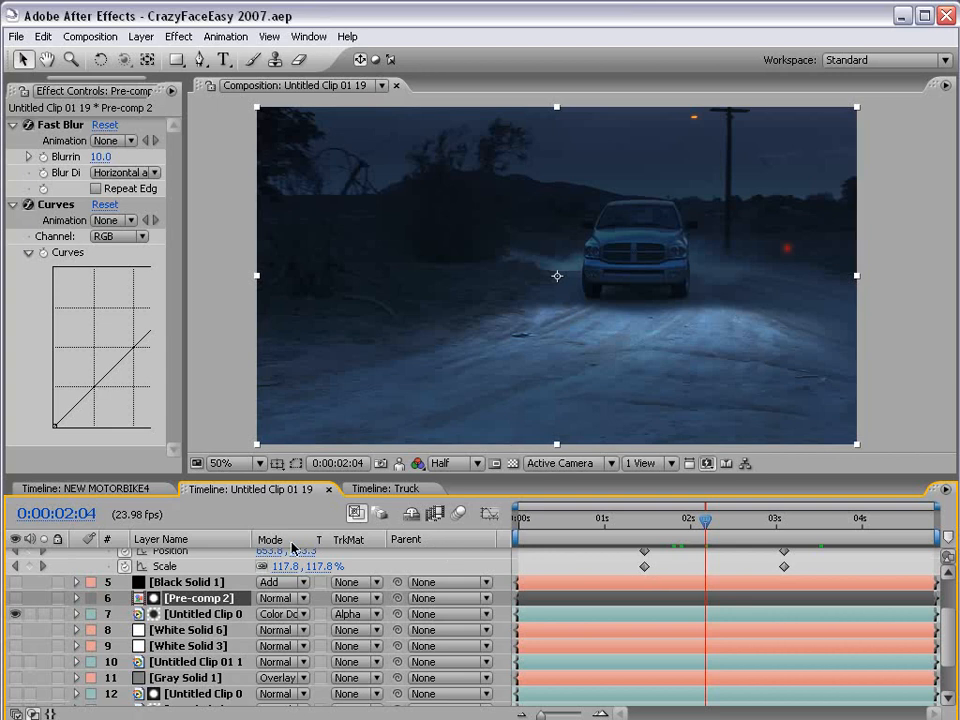
# Step: Open the NEW MOTORBIKE4 composition and select the SiloconImaging.com footage in the project
pyautogui.click(122, 489)
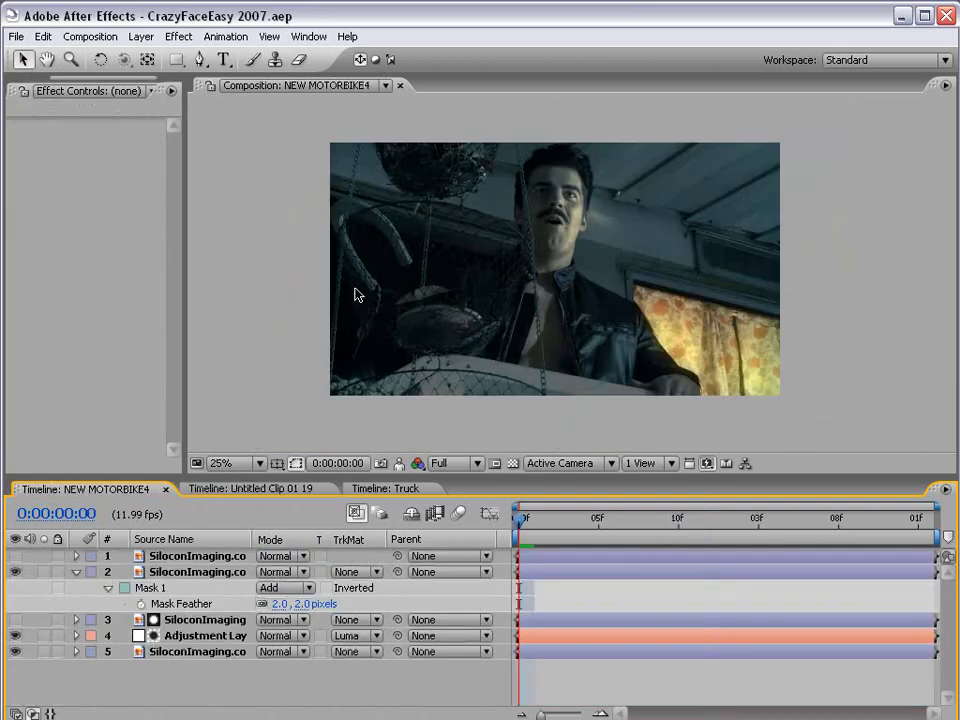
pyautogui.moveTo(65, 78); pyautogui.dragTo(31, 94)
pyautogui.click(33, 95)
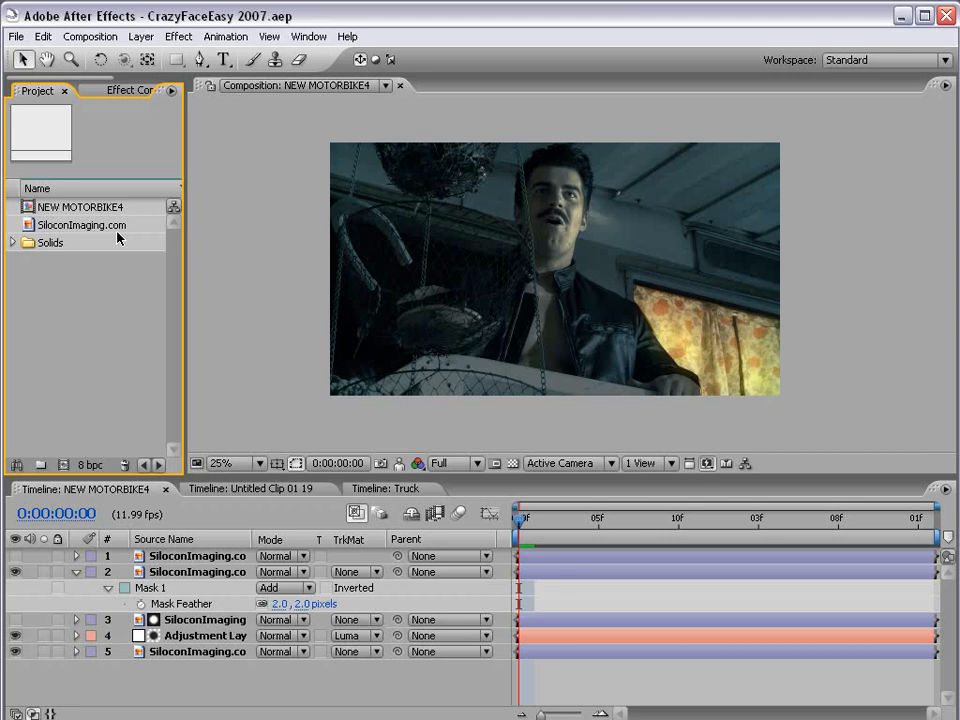
pyautogui.click(262, 333)
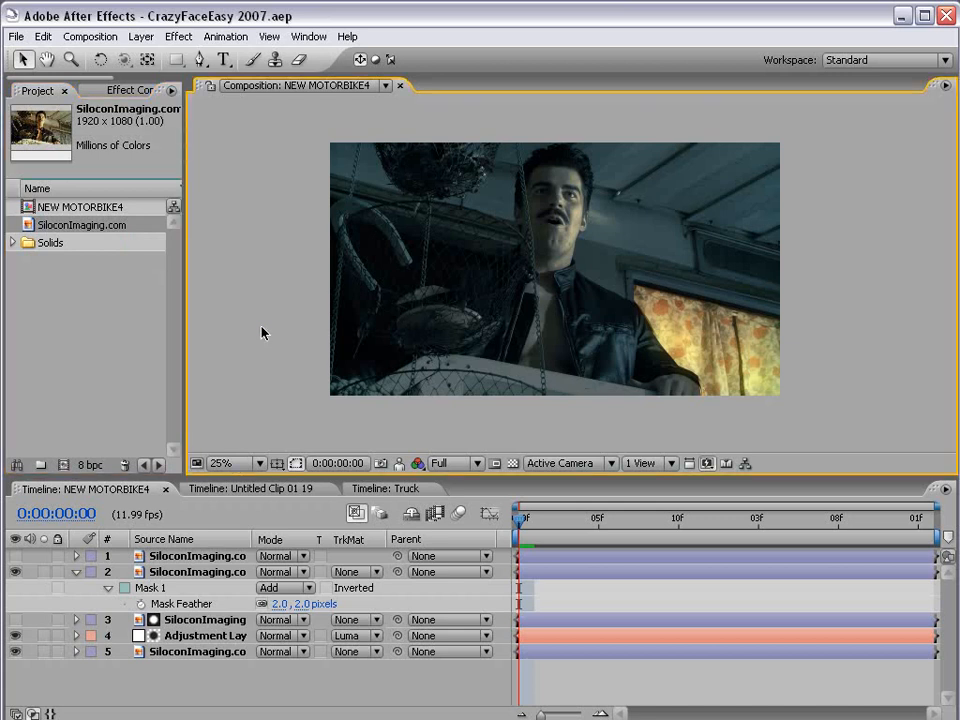
# Step: Show the top SiloconImaging.com layer to compare the original daylight image with the night grade, and undo the visibility change
pyautogui.click(390, 342)
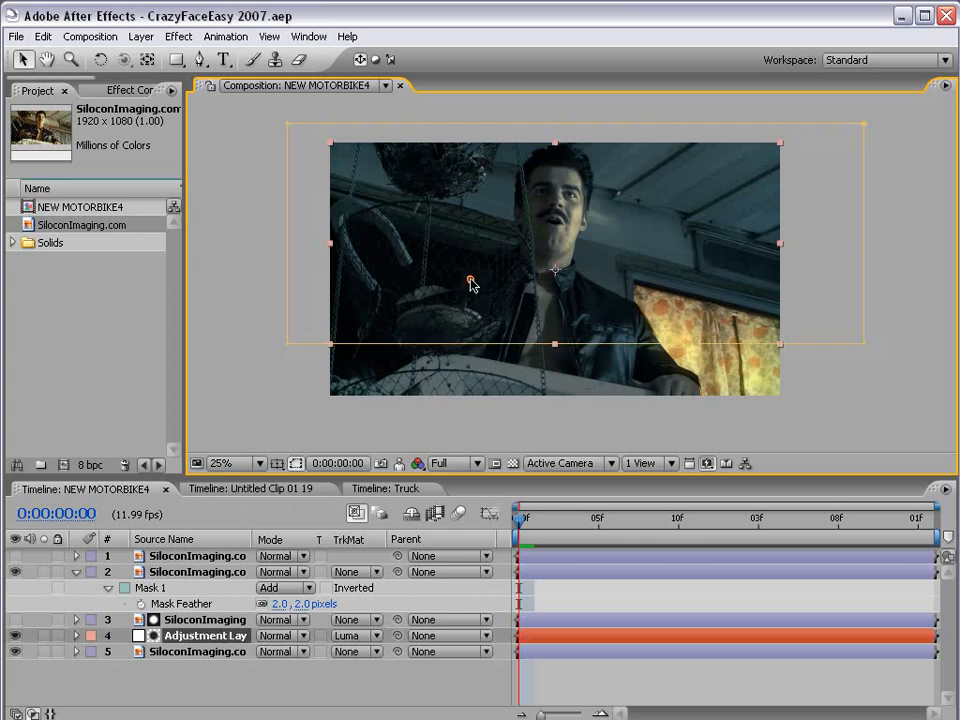
pyautogui.click(568, 686)
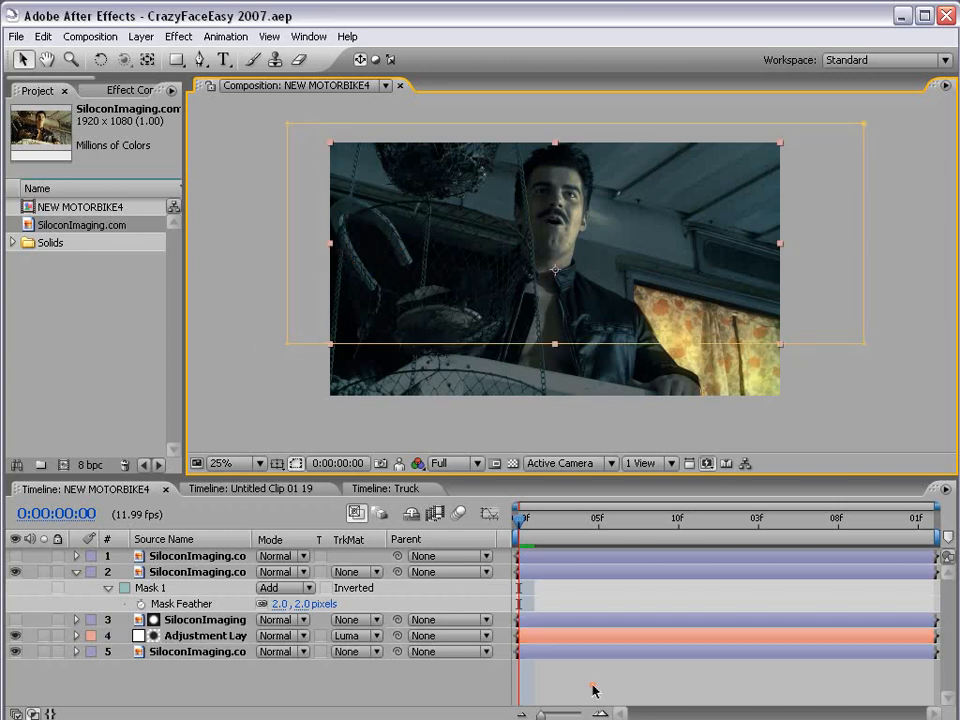
pyautogui.click(15, 556)
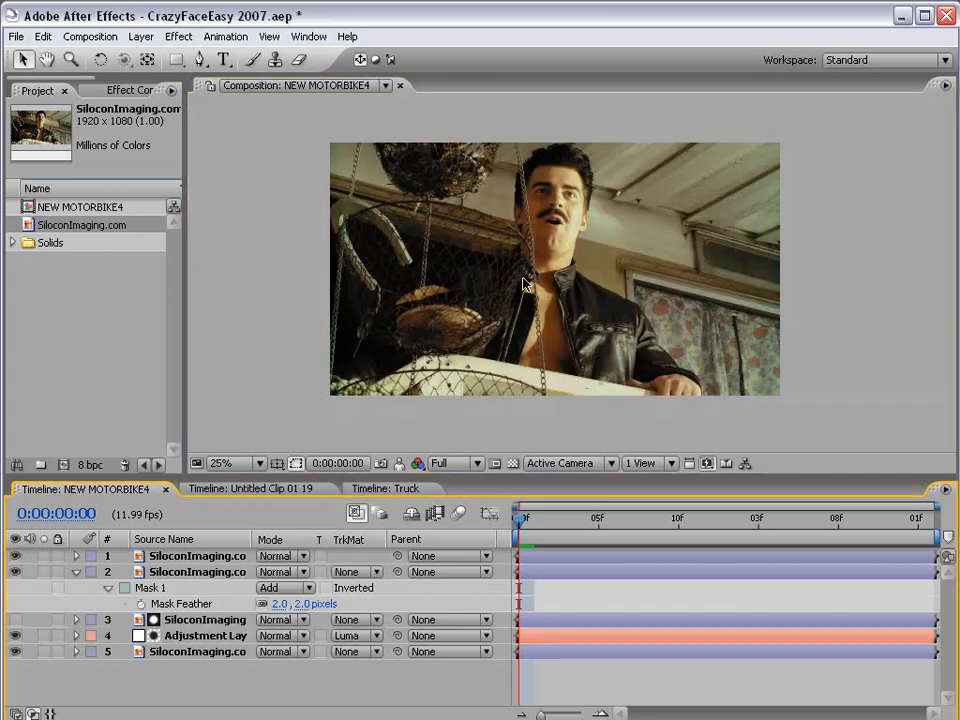
pyautogui.press('.')
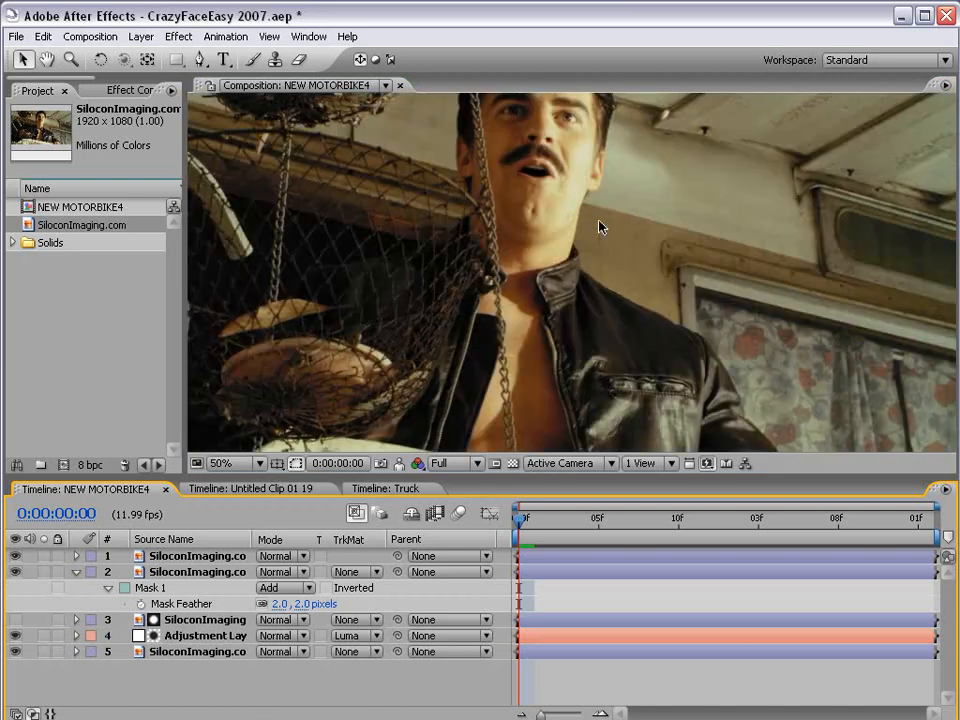
pyautogui.press(',')
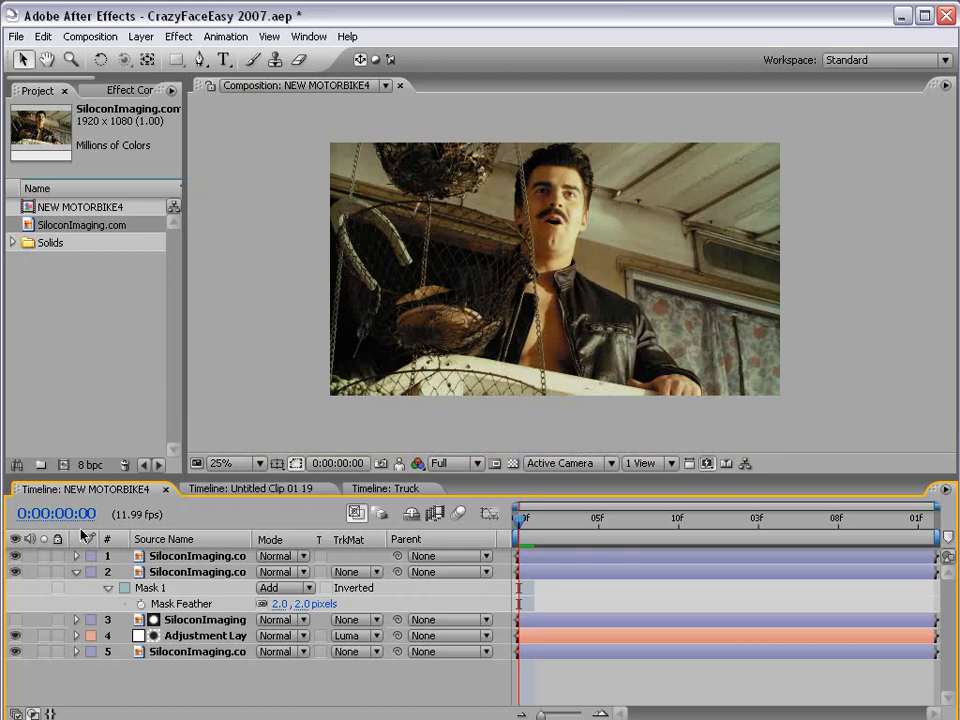
pyautogui.hotkey('ctrl', 'z')
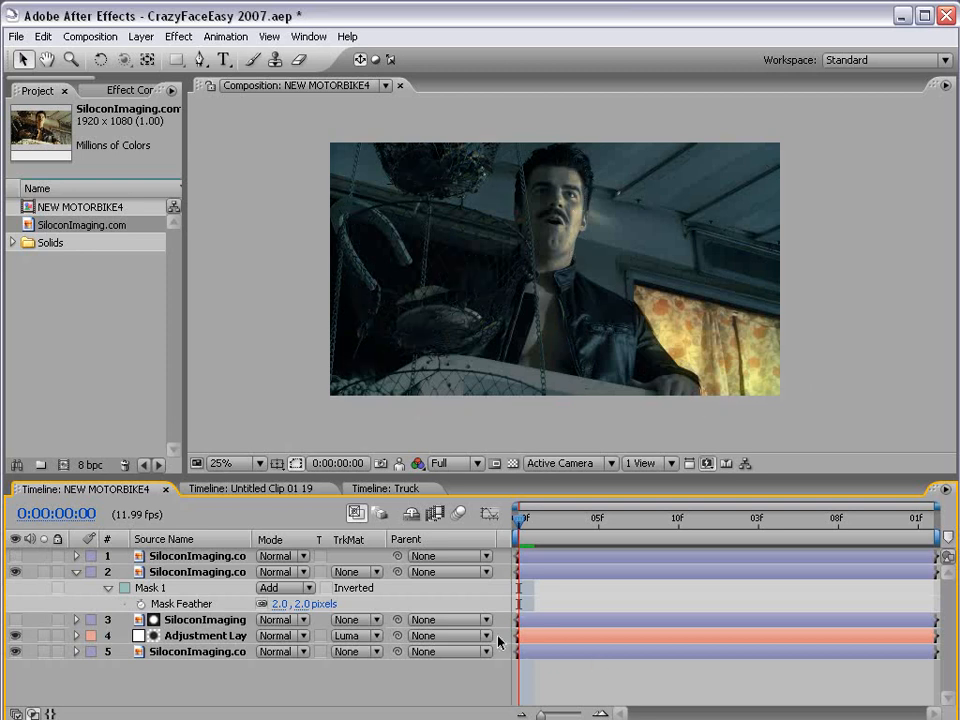
# Step: Create a new composition from the SiloconImaging.com footage
pyautogui.moveTo(73, 225); pyautogui.dragTo(62, 463)
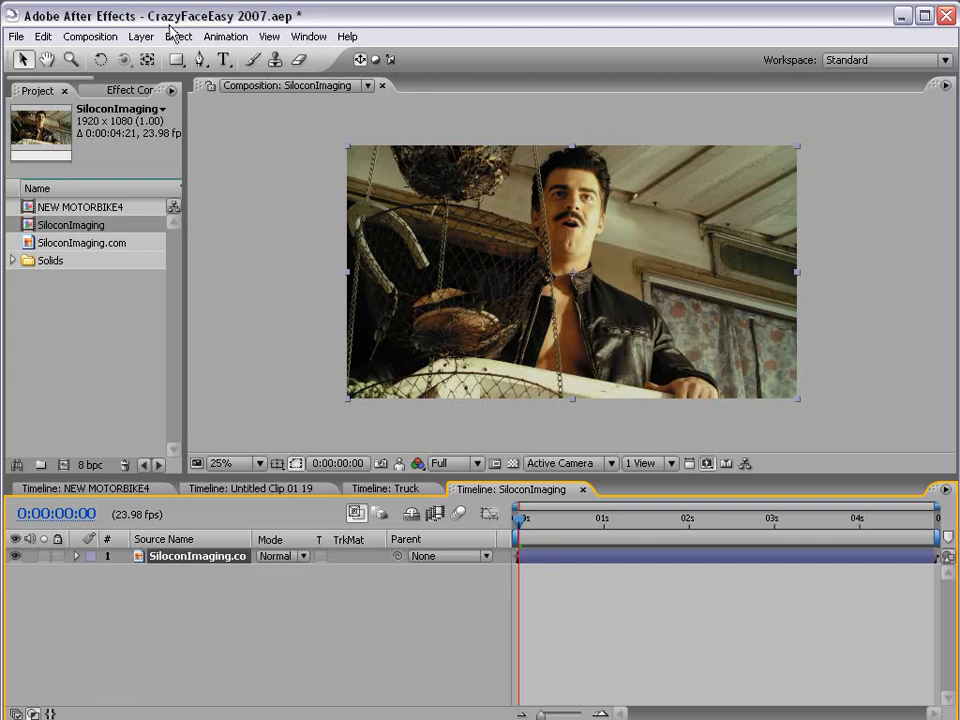
# Step: Add Hue/Saturation and Curves effects to the SiloconImaging.com layer and reduce the Master Saturation to -33
pyautogui.click(179, 36)
pyautogui.click(278, 226)
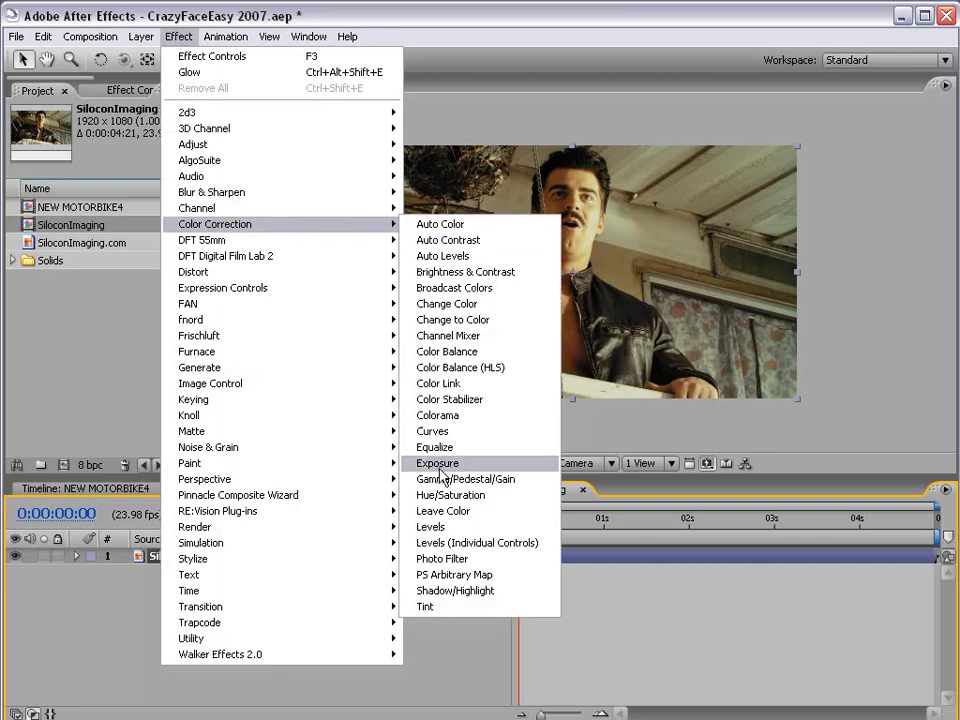
pyautogui.click(420, 495)
pyautogui.moveTo(191, 156); pyautogui.dragTo(231, 156)
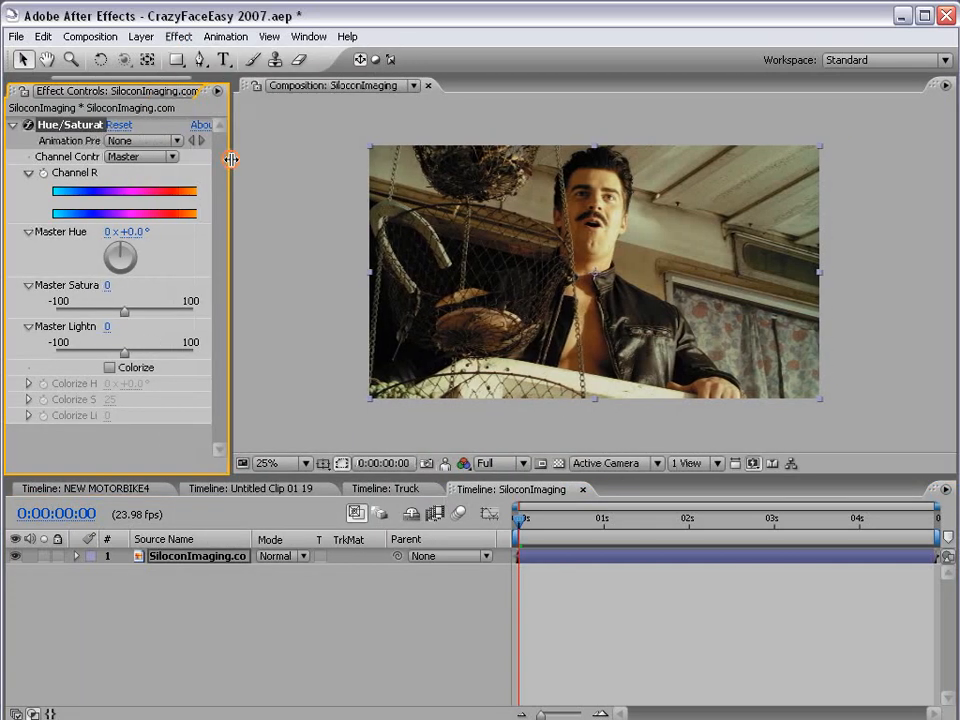
pyautogui.click(179, 36)
pyautogui.moveTo(266, 232)
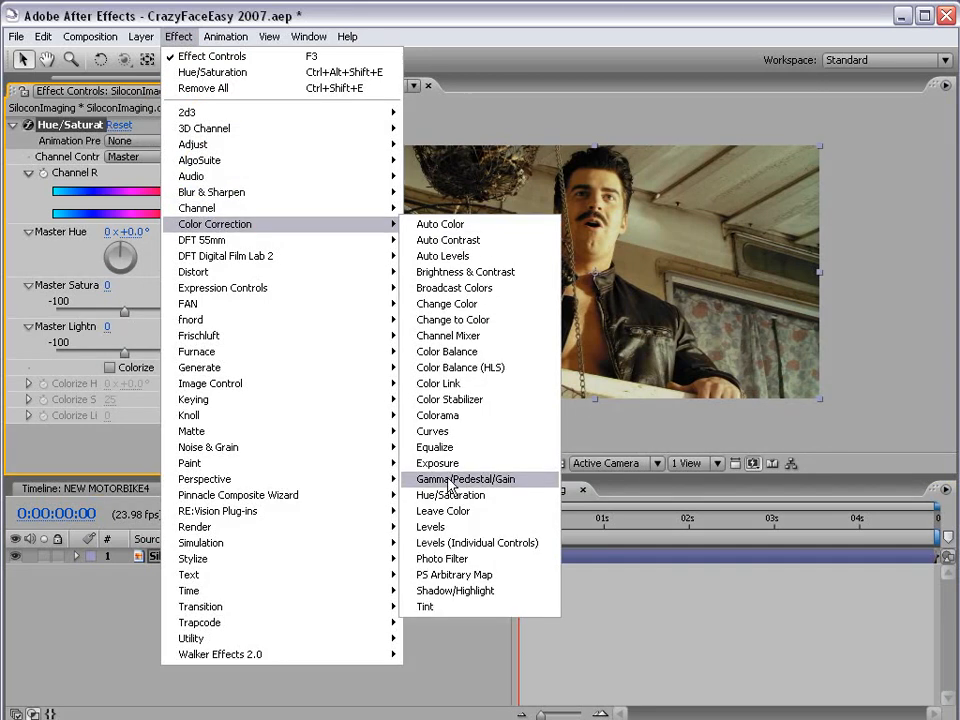
pyautogui.click(440, 431)
pyautogui.moveTo(229, 393); pyautogui.dragTo(340, 300)
pyautogui.scroll(3, 250, 260)
pyautogui.moveTo(181, 246); pyautogui.dragTo(147, 246)
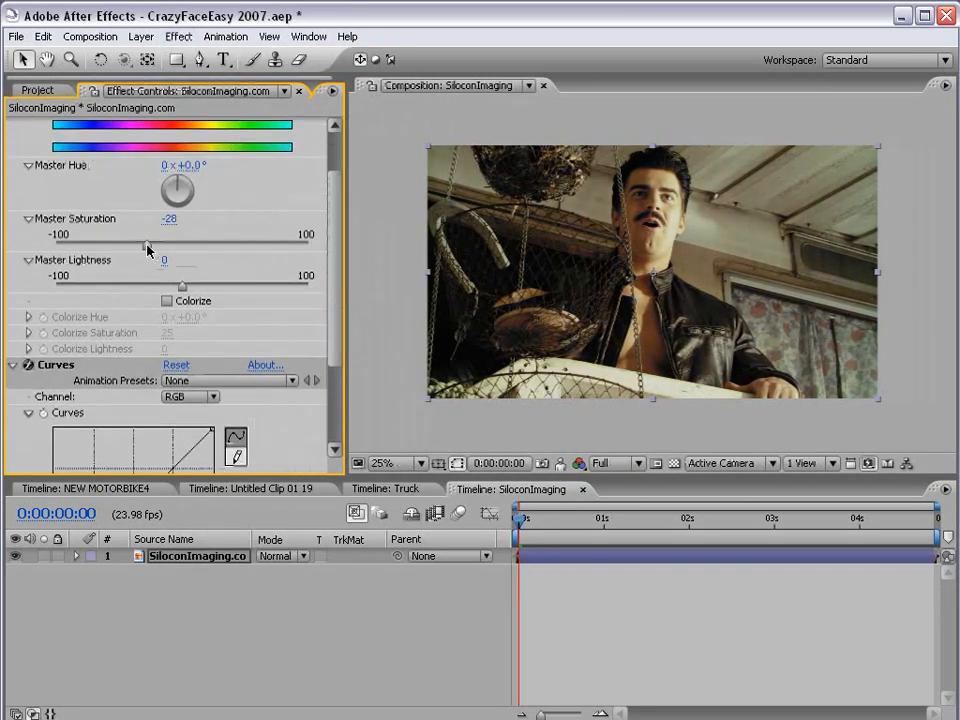
# Step: Darken the layer by lowering the white point and midtones of the RGB curve, and raise the Blue curve's midtones
pyautogui.scroll(-4, 340, 295)
pyautogui.moveTo(209, 297); pyautogui.dragTo(263, 401)
pyautogui.moveTo(143, 425); pyautogui.dragTo(103, 432)
pyautogui.click(190, 263)
pyautogui.click(189, 281)
pyautogui.moveTo(135, 386); pyautogui.dragTo(118, 365)
pyautogui.click(185, 265)
pyautogui.click(190, 296)
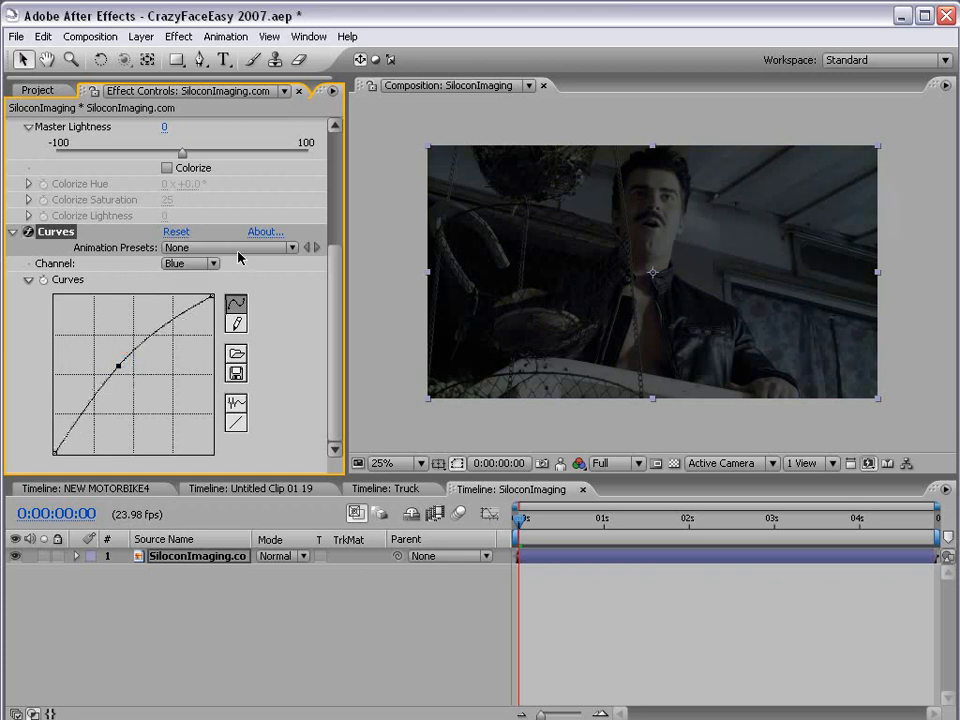
# Step: Deepen the RGB curve further by adding a lowered highlight point and pulling the shadow point down slightly
pyautogui.click(206, 264)
pyautogui.click(188, 212)
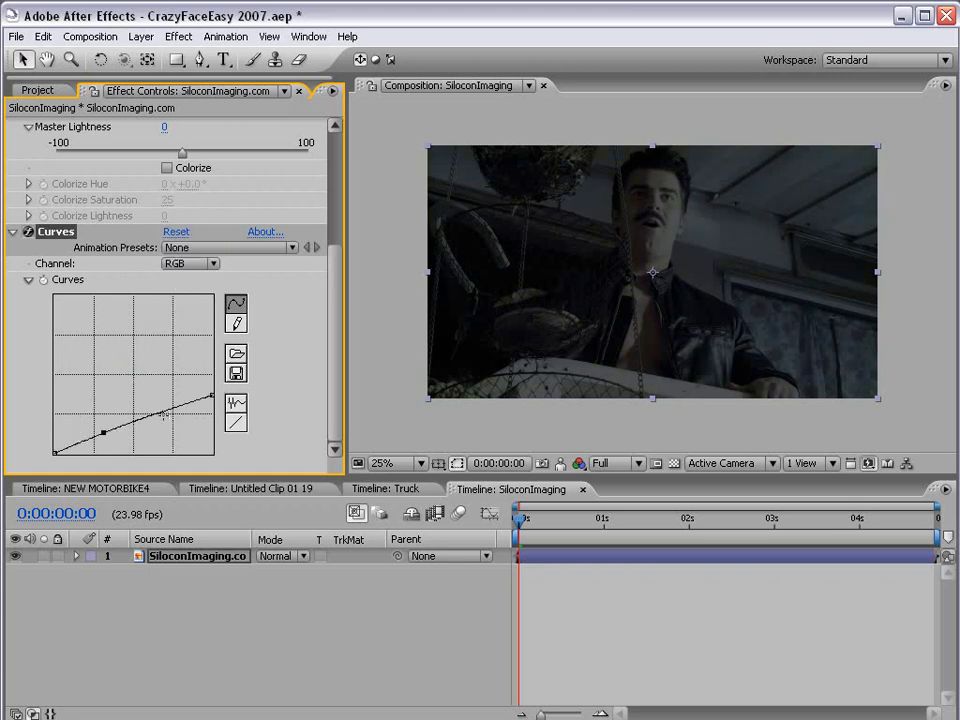
pyautogui.moveTo(164, 415); pyautogui.dragTo(167, 418)
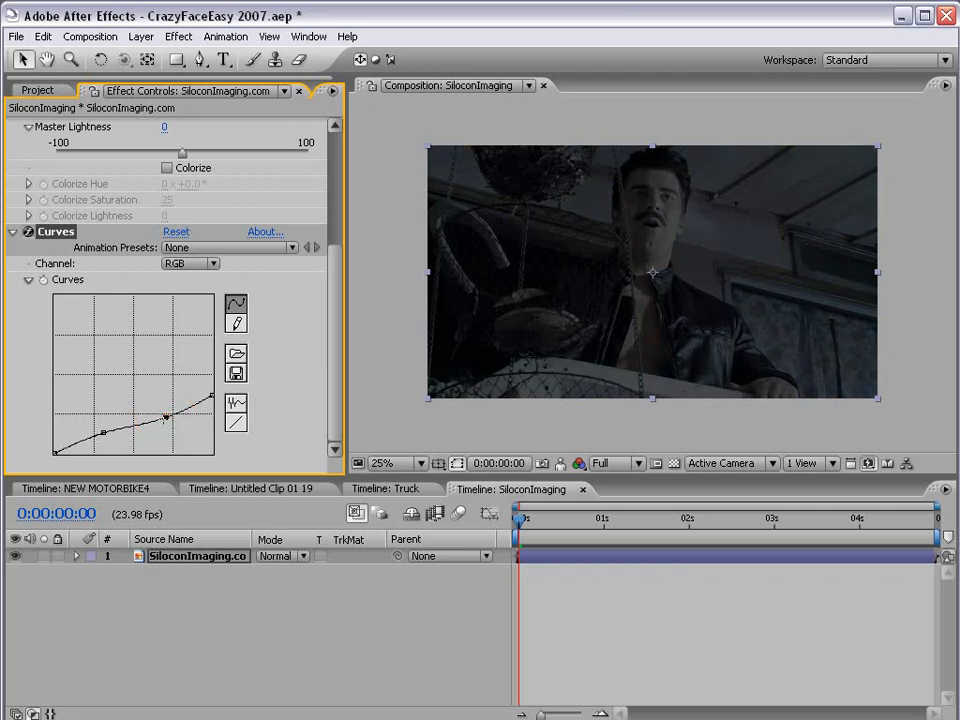
pyautogui.moveTo(103, 432); pyautogui.dragTo(100, 437)
# Step: Duplicate the graded SiloconImaging.com layer
pyautogui.click(570, 588)
pyautogui.click(573, 559)
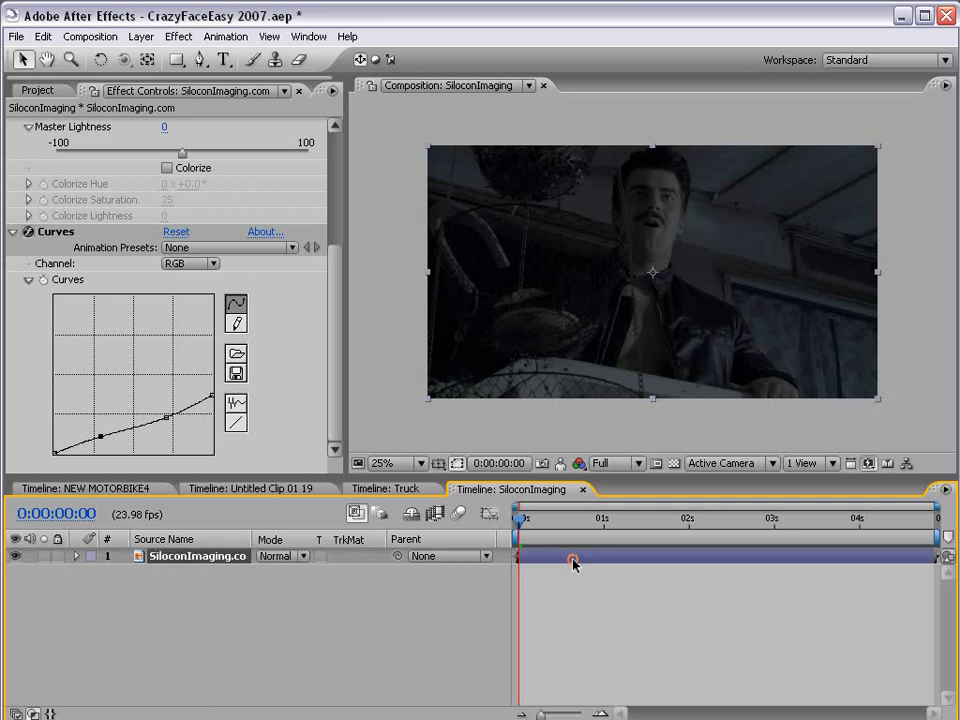
pyautogui.hotkey('ctrl', 'd')
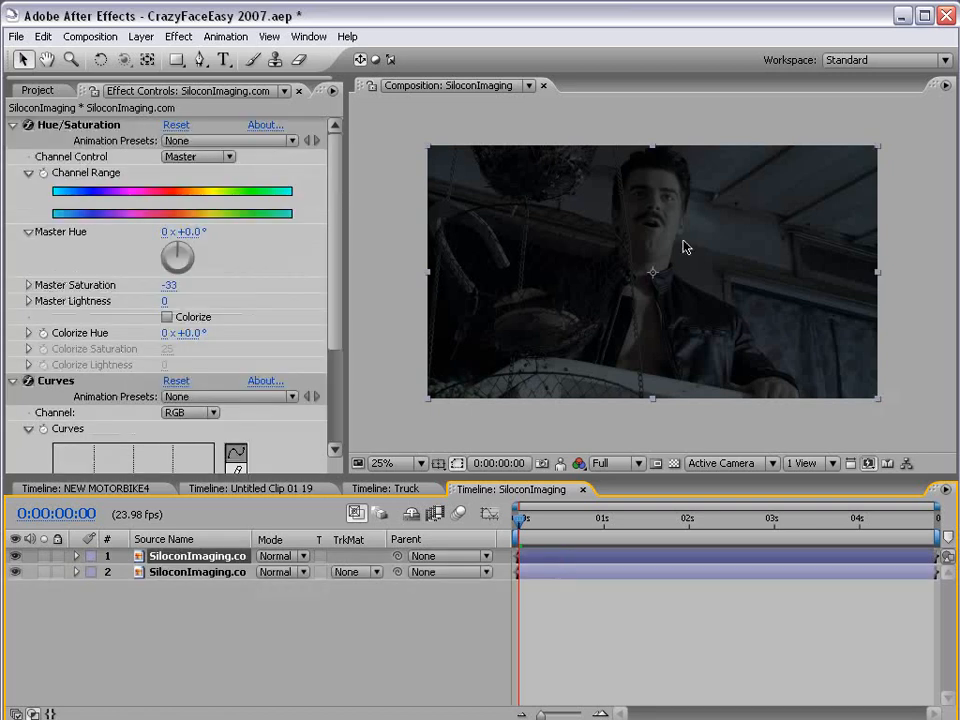
# Step: Delete Hue/Saturation from the top copy and reset its Curves effect
pyautogui.click(40, 124)
pyautogui.press('Delete')
pyautogui.click(176, 125)
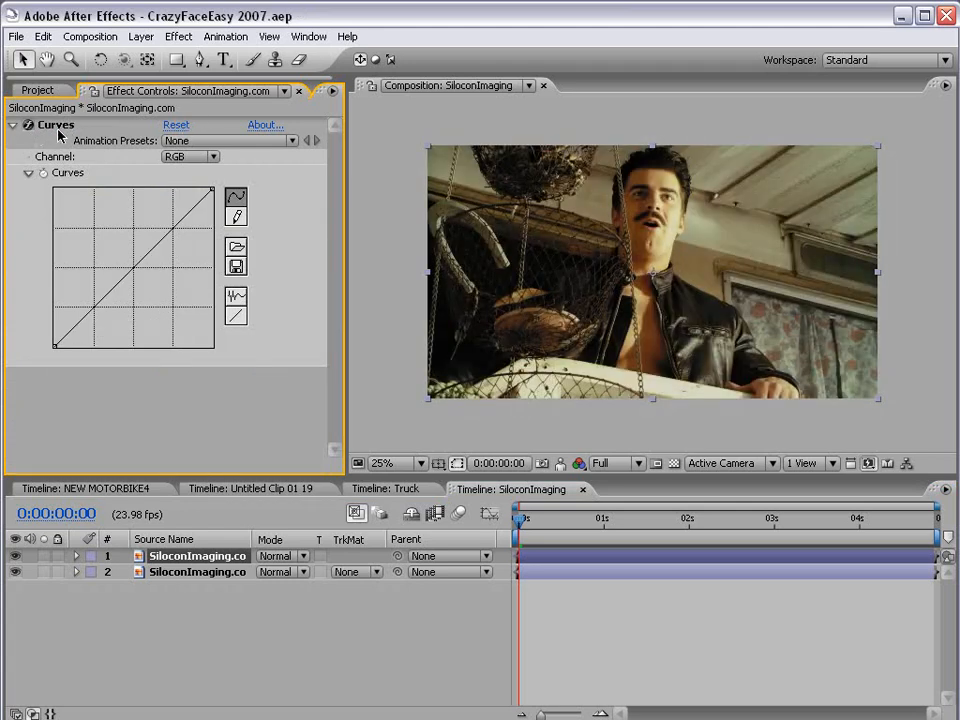
# Step: Add a Tint effect to the top copy and move it above Curves in the effect order
pyautogui.click(179, 36)
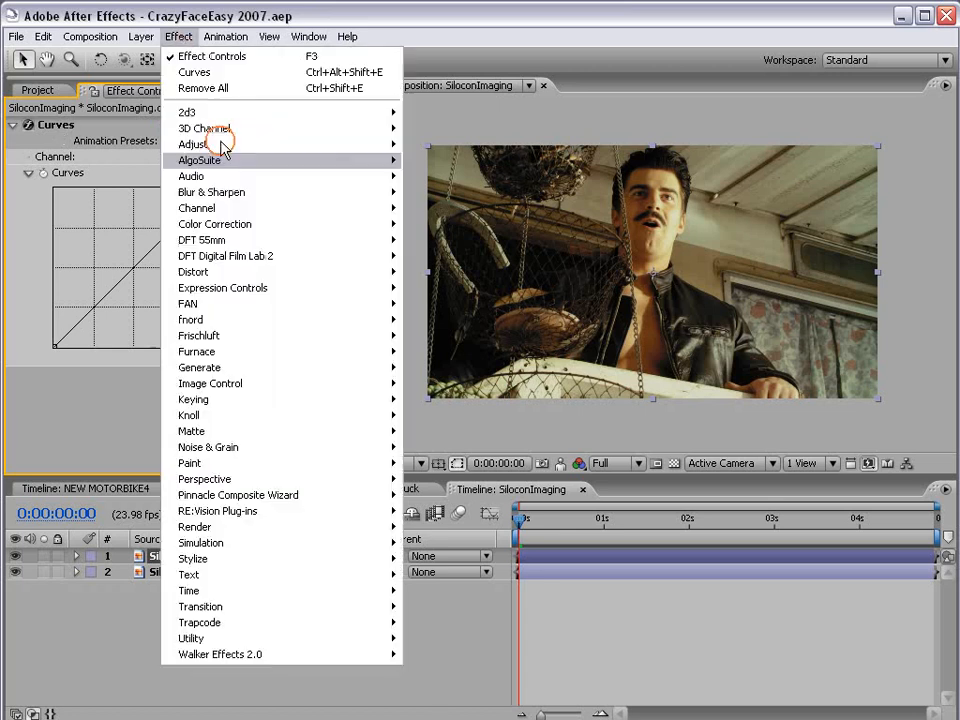
pyautogui.moveTo(214, 224)
pyautogui.click(425, 606)
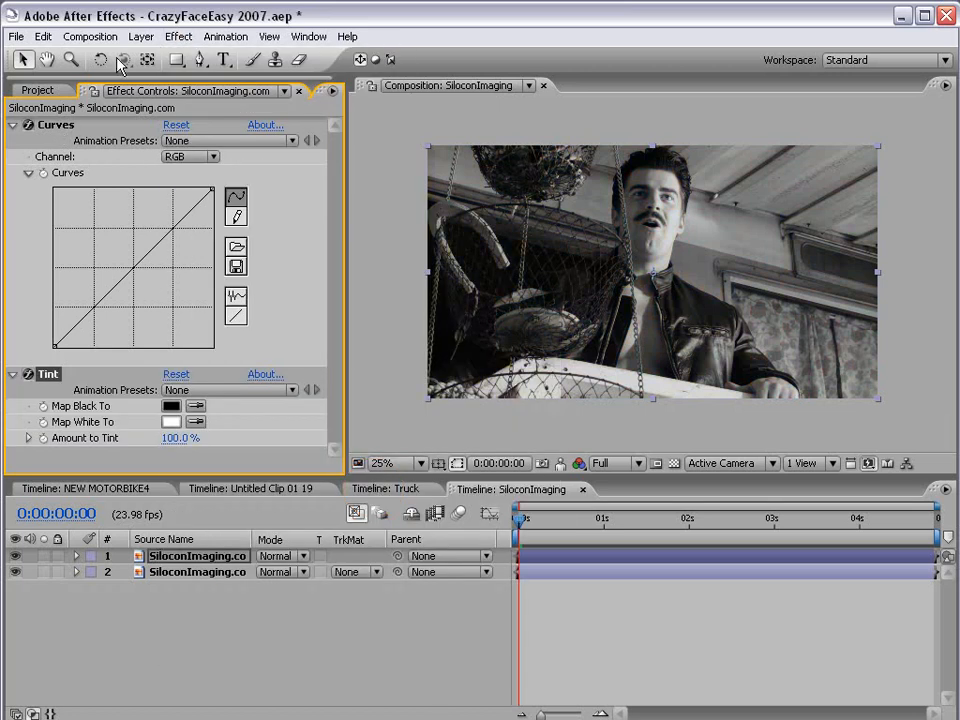
pyautogui.click(14, 125)
pyautogui.moveTo(45, 124); pyautogui.dragTo(70, 215)
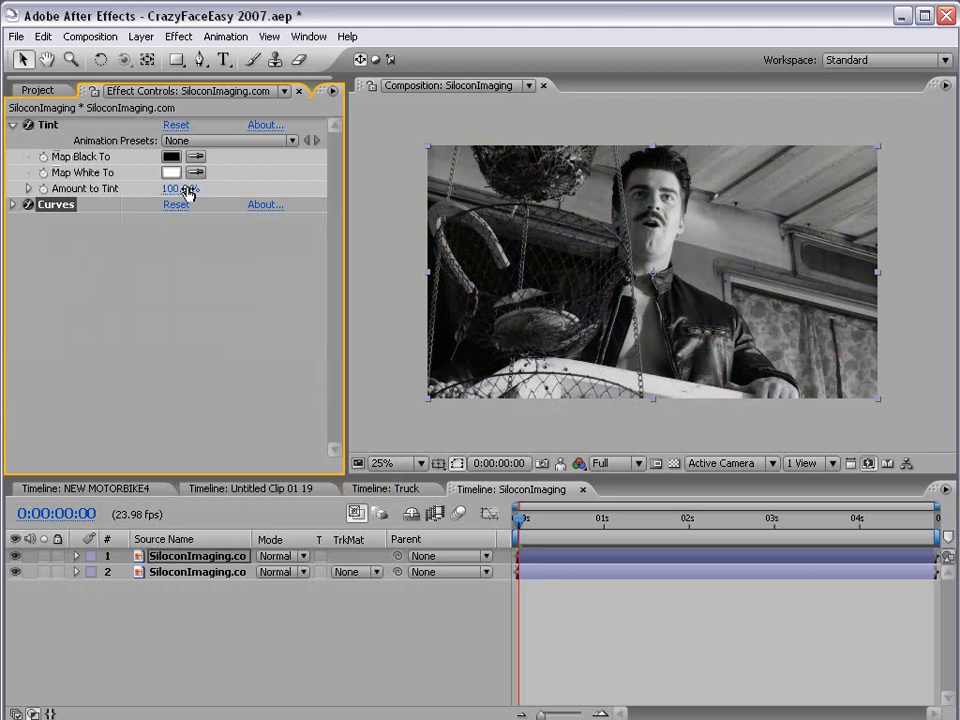
# Step: Turn the tinted copy into a high-contrast highlight matte by moving the curve's black point far inward and its white point slightly inward
pyautogui.click(12, 205)
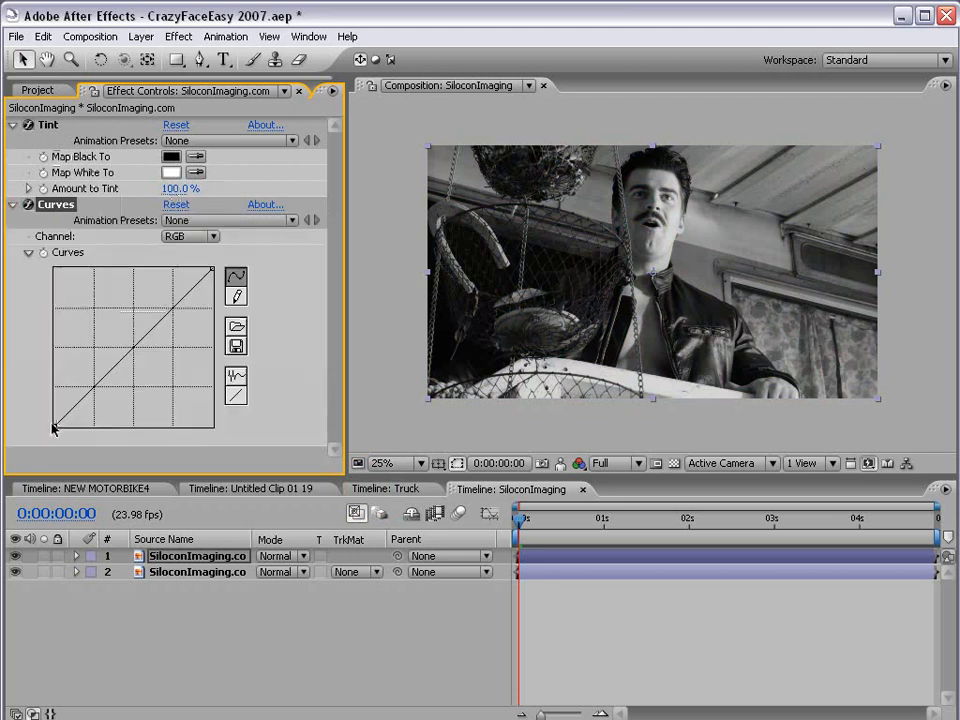
pyautogui.moveTo(54, 426); pyautogui.dragTo(128, 432)
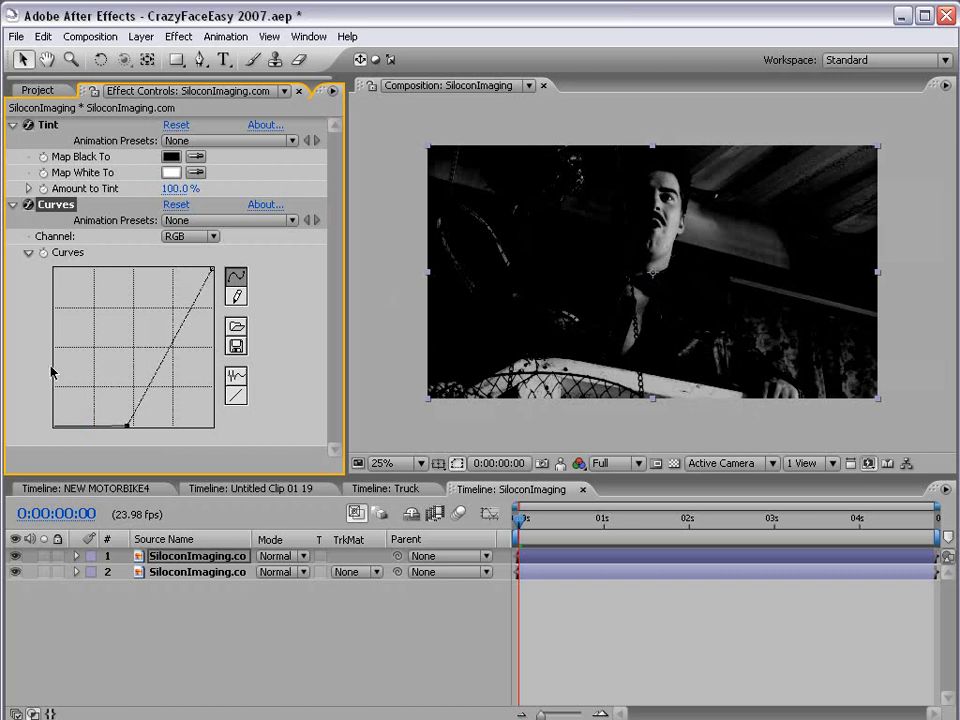
pyautogui.moveTo(127, 425); pyautogui.dragTo(156, 440)
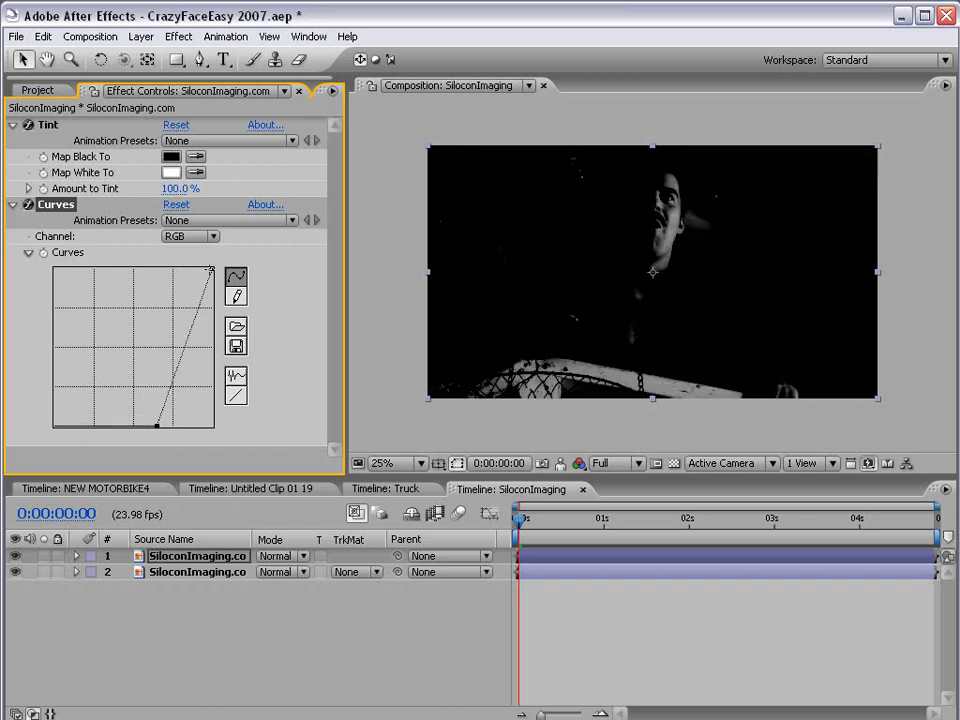
pyautogui.moveTo(211, 269); pyautogui.dragTo(204, 270)
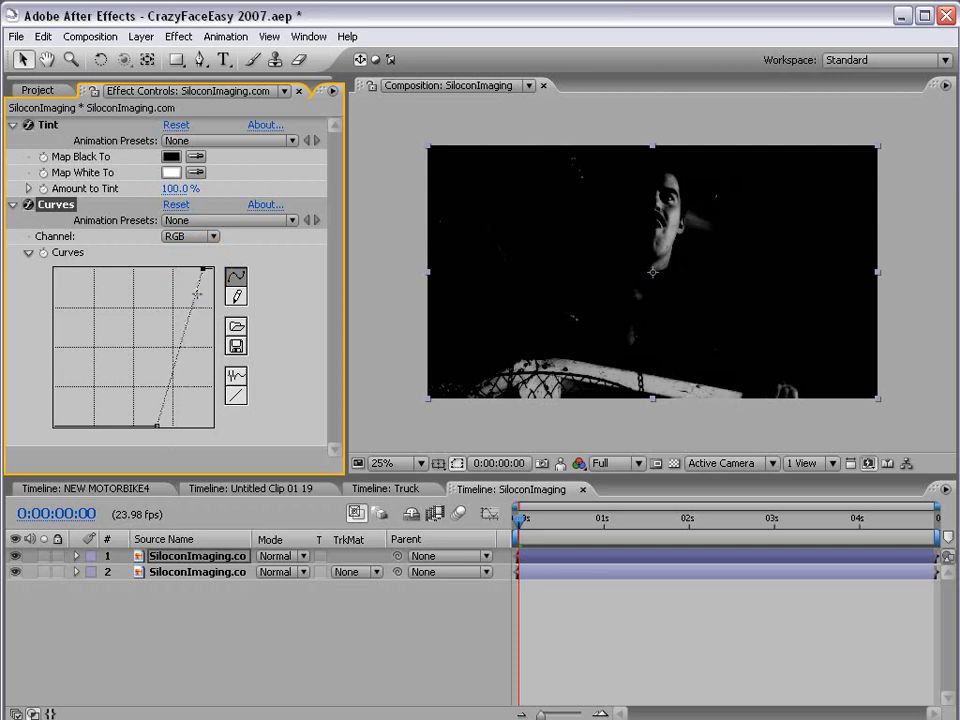
# Step: Create a new adjustment layer and place it between the two SiloconImaging.com layers
pyautogui.click(142, 37)
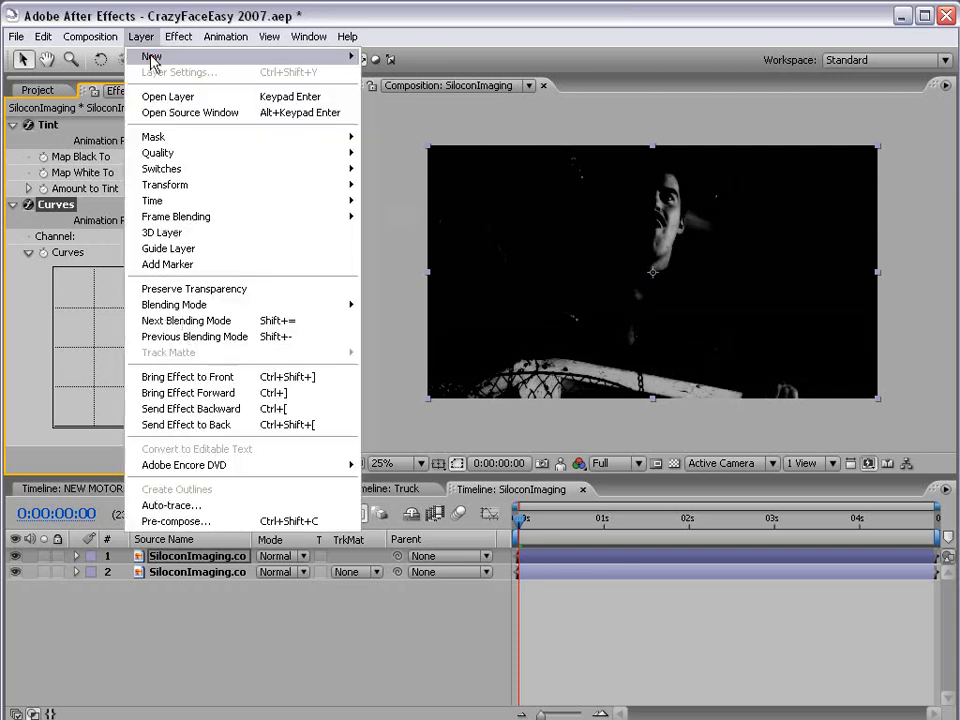
pyautogui.moveTo(152, 56)
pyautogui.click(428, 137)
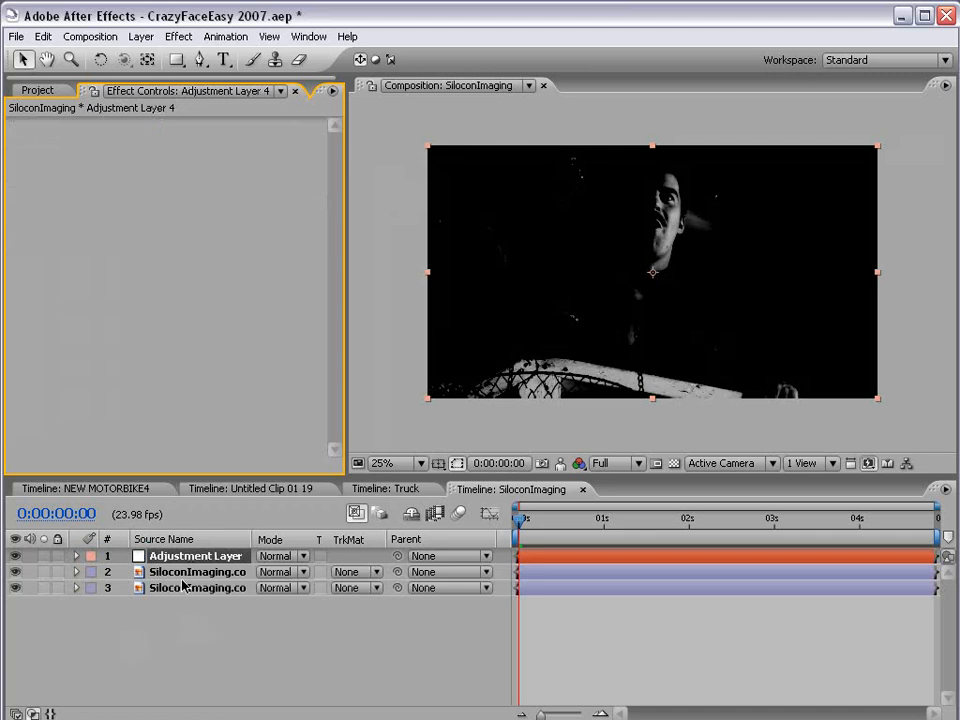
pyautogui.moveTo(188, 558); pyautogui.dragTo(189, 588)
# Step: Rename the top black-and-white layer to Matte
pyautogui.click(160, 560)
pyautogui.press('Return')
pyautogui.write('Matte')
pyautogui.press('Return')
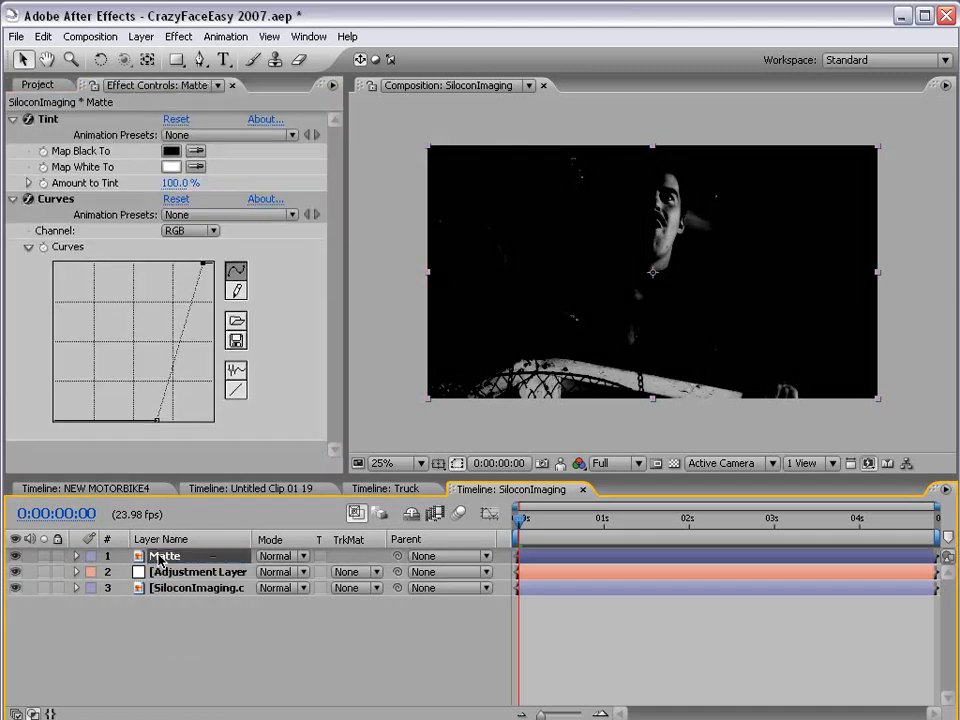
# Step: Add Curves to the adjustment layer and set its track matte to Luma Matte "Matte"
pyautogui.hotkey('ctrl', 'Down')
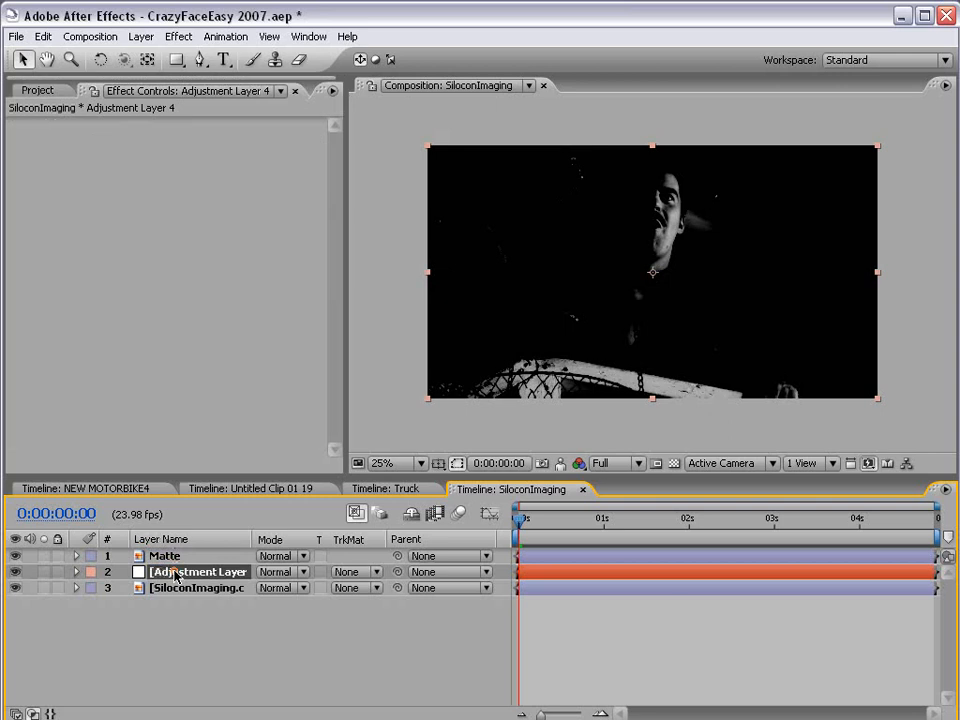
pyautogui.click(178, 36)
pyautogui.moveTo(368, 226)
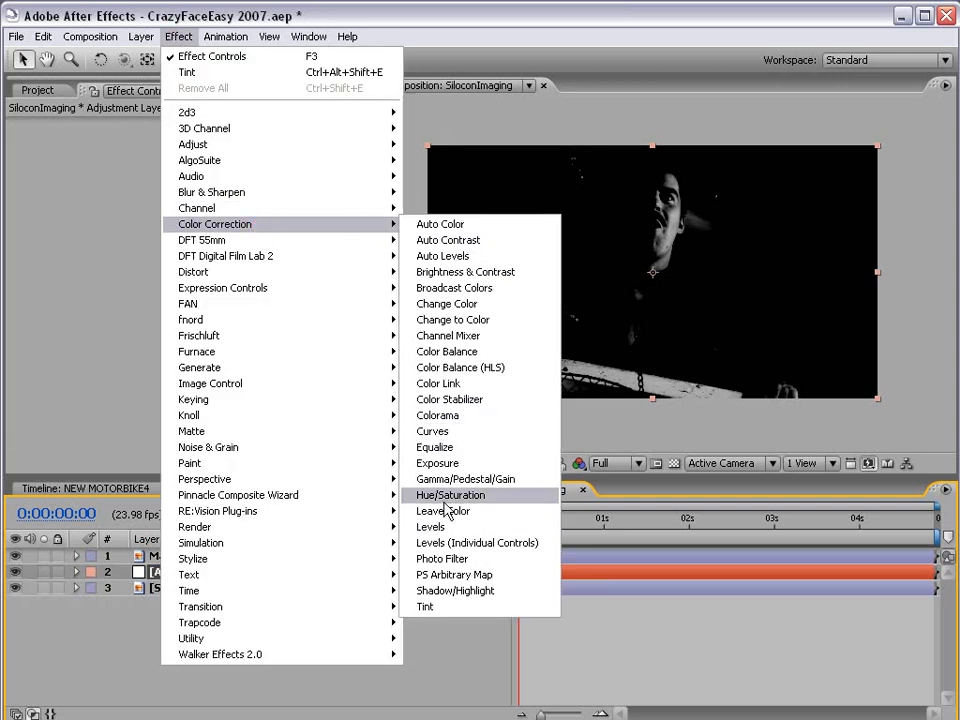
pyautogui.click(433, 431)
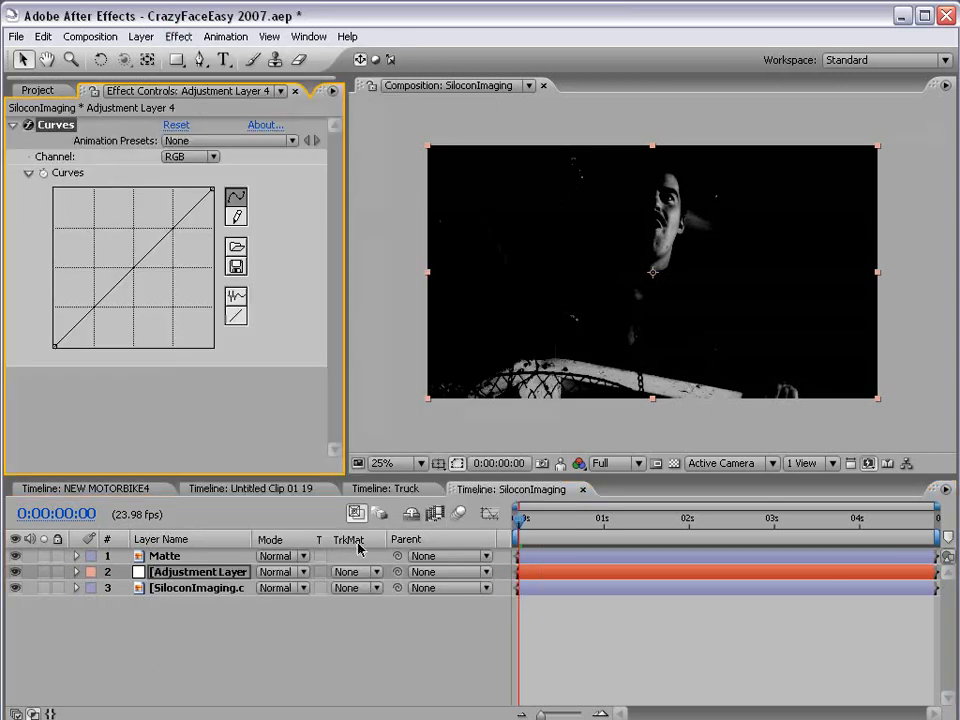
pyautogui.click(355, 572)
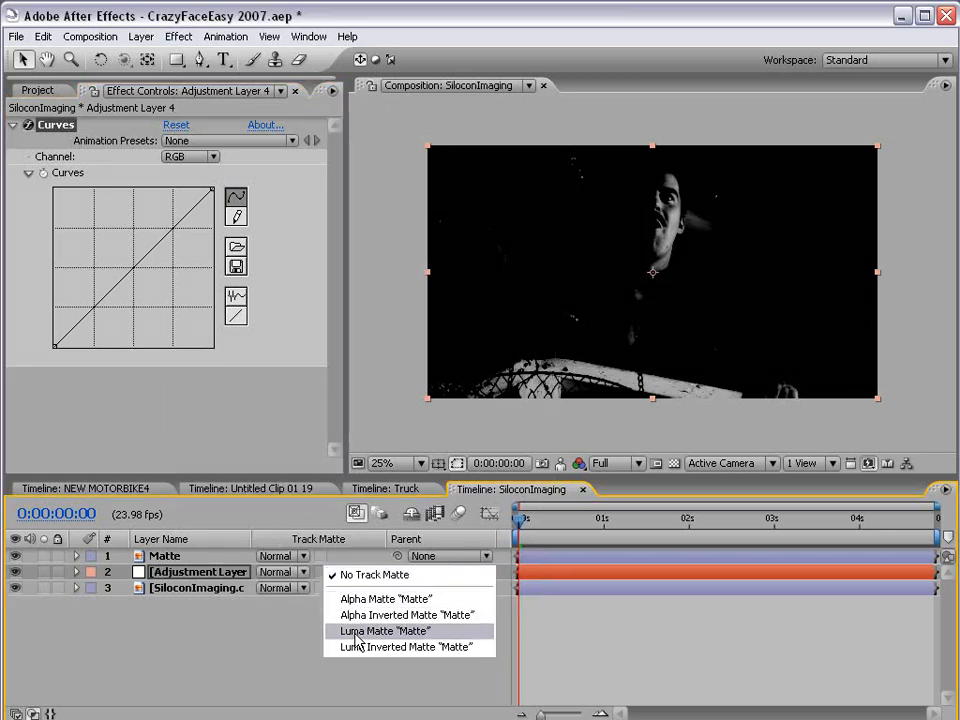
pyautogui.click(397, 631)
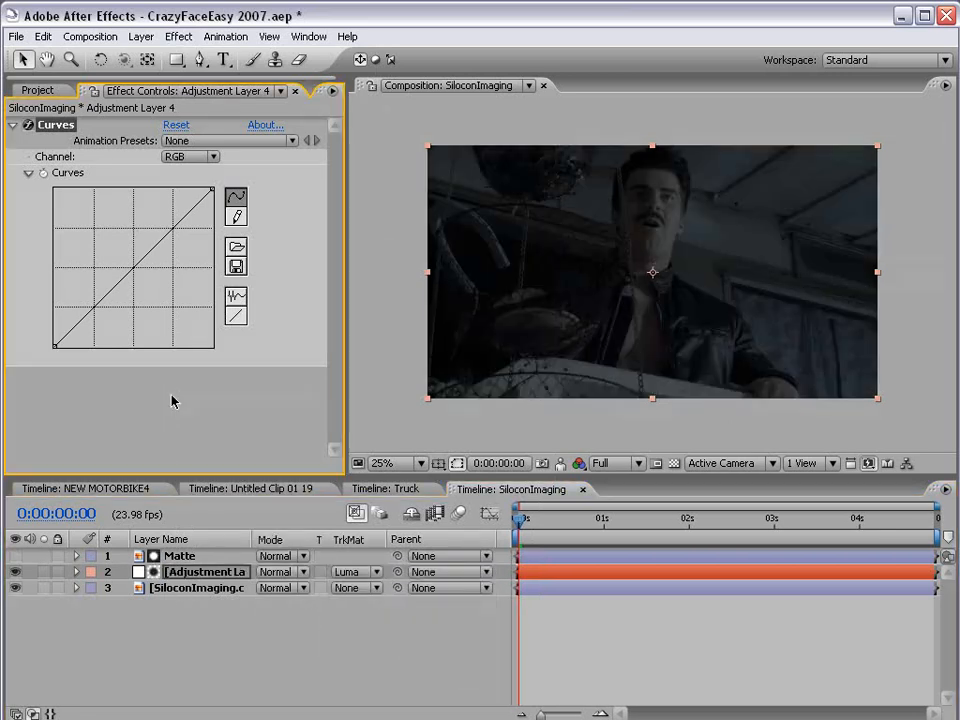
# Step: Brighten the matted highlights by raising the midtones of the adjustment layer's RGB curve, and tint them blue by raising the Blue curve
pyautogui.moveTo(135, 267); pyautogui.dragTo(121, 232)
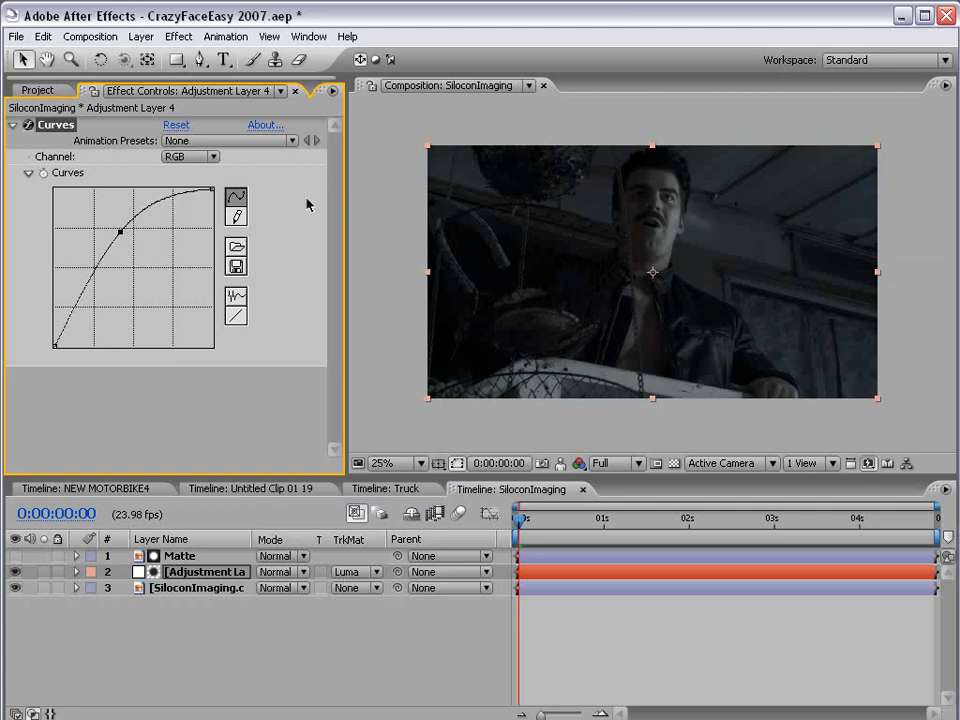
pyautogui.click(190, 156)
pyautogui.click(189, 172)
pyautogui.moveTo(133, 268)
pyautogui.mouseDown()
pyautogui.moveTo(156, 285)
pyautogui.moveTo(120, 254)
pyautogui.mouseUp()
pyautogui.click(190, 156)
pyautogui.click(189, 189)
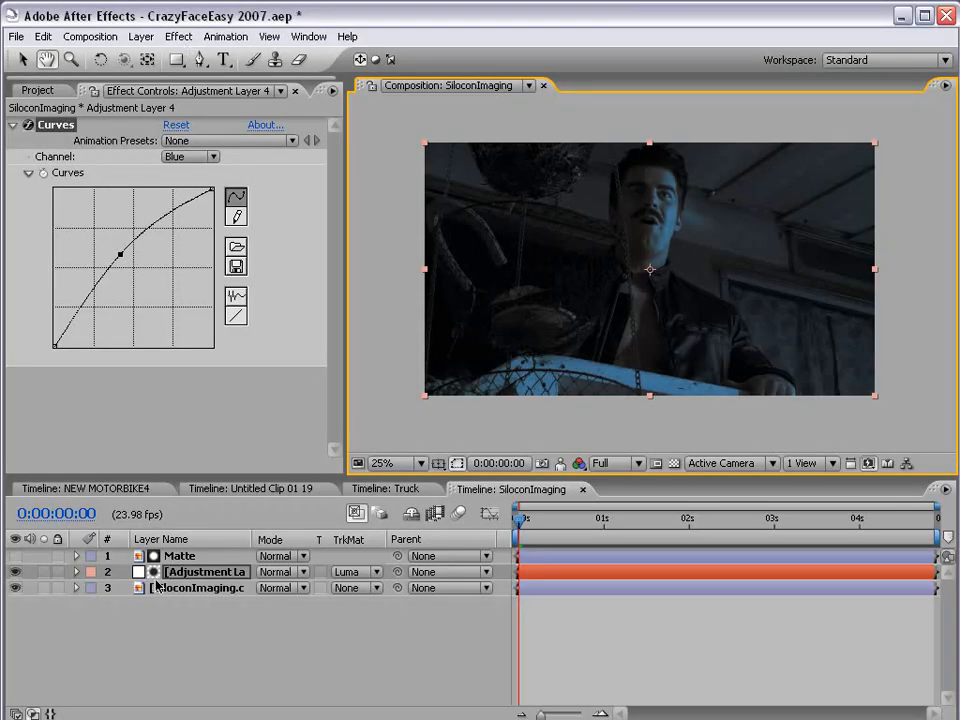
# Step: Duplicate the bottom SiloconImaging.com layer to the top of the stack and delete the copy's effects
pyautogui.click(188, 589)
pyautogui.hotkey('ctrl', 'd')
pyautogui.moveTo(180, 591); pyautogui.dragTo(178, 552)
pyautogui.press('Delete')
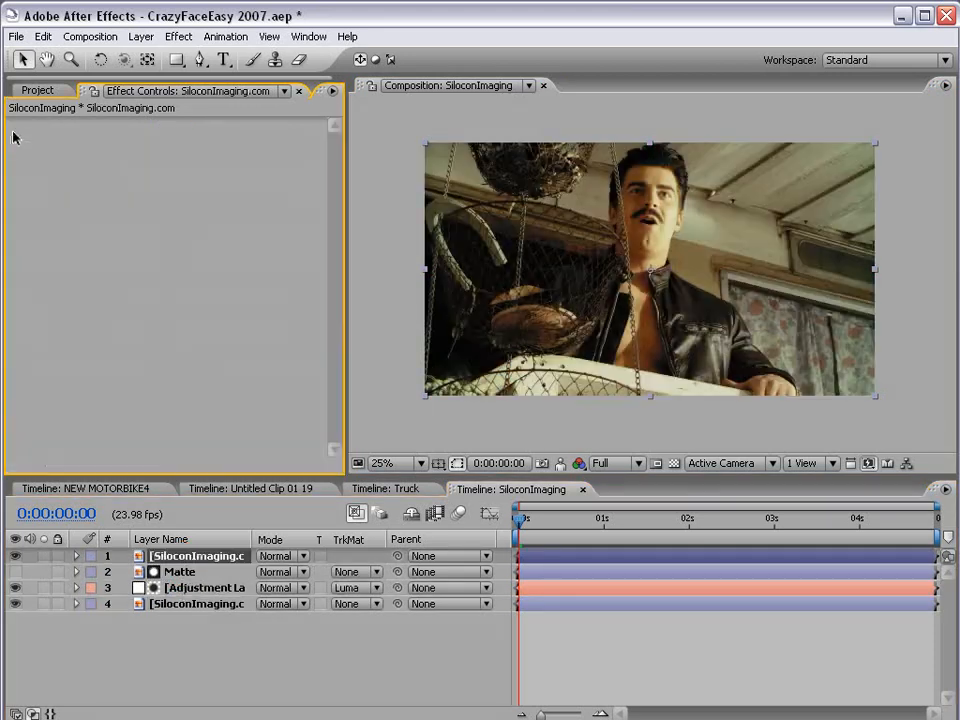
# Step: Draw a four-point Pen mask on the top layer around the curtained window, extending past the frame edges
pyautogui.click(203, 63)
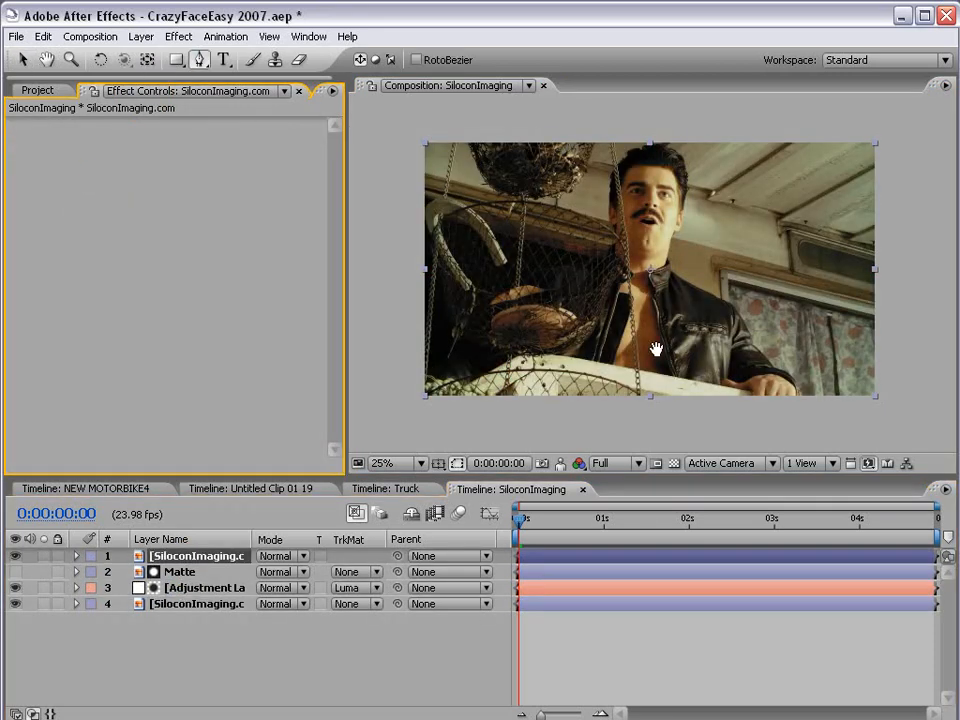
pyautogui.moveTo(677, 353); pyautogui.dragTo(554, 337)
pyautogui.scroll(1, 555, 337)
pyautogui.moveTo(627, 383); pyautogui.dragTo(561, 283)
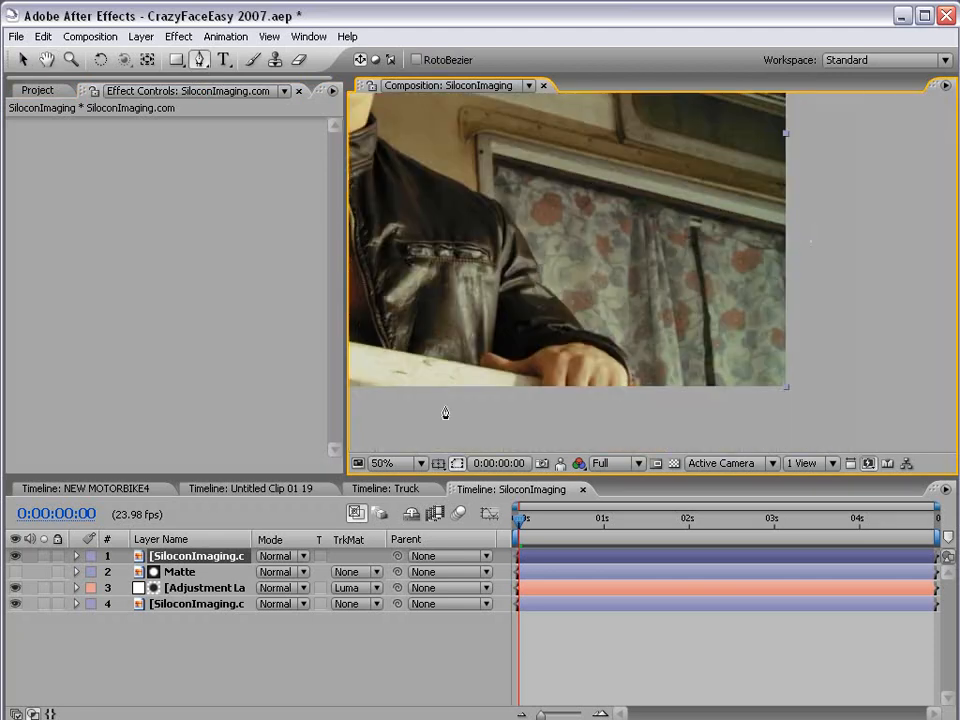
pyautogui.click(879, 255)
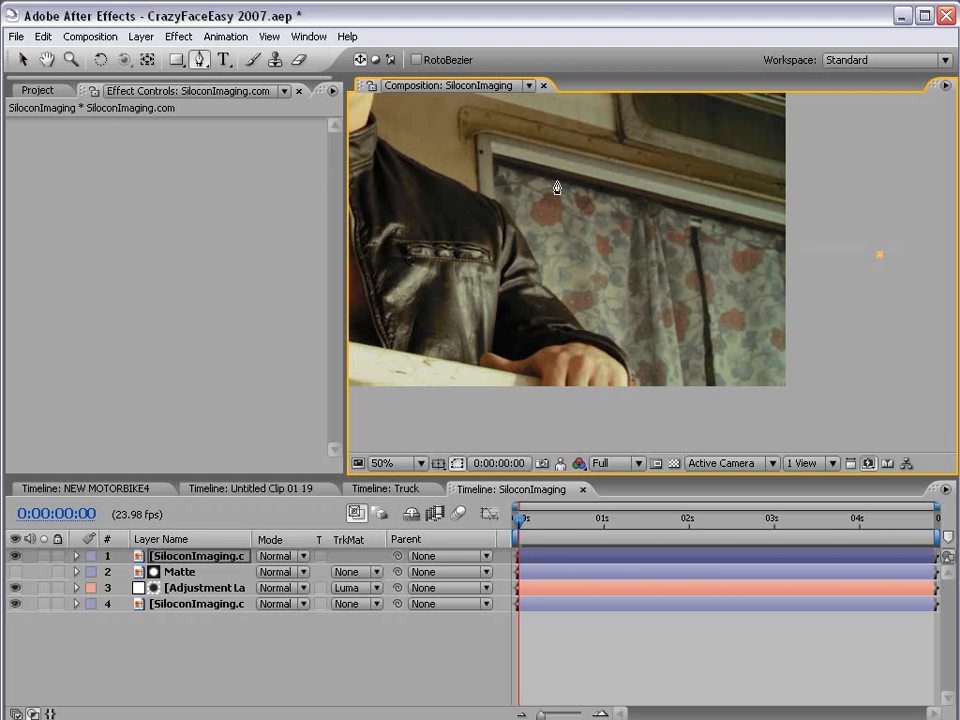
pyautogui.click(495, 160)
pyautogui.click(508, 427)
pyautogui.click(880, 436)
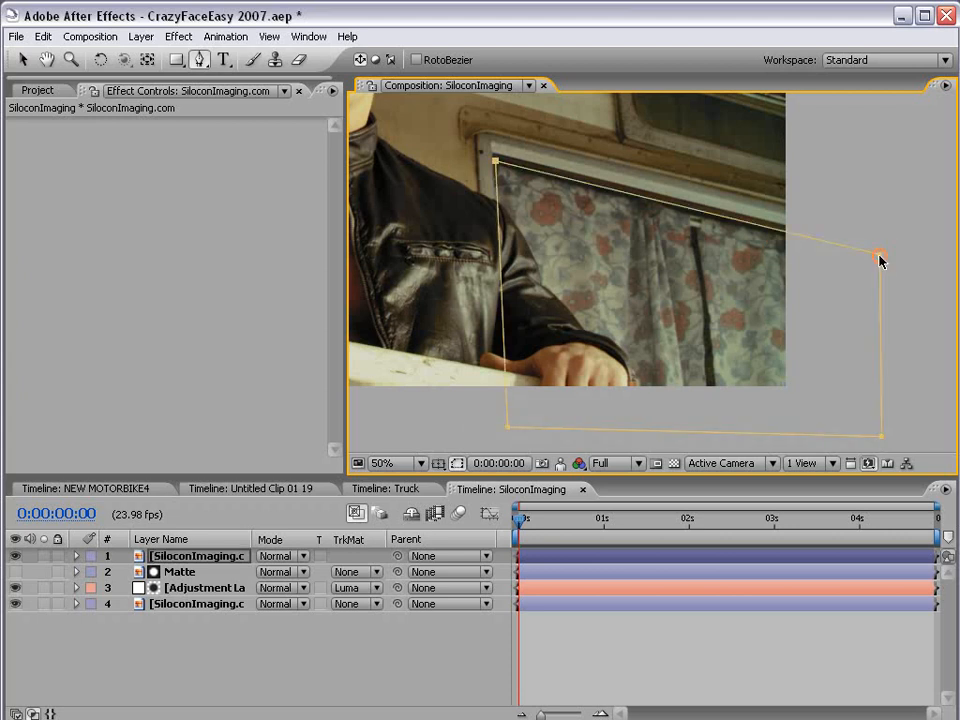
pyautogui.click(880, 262)
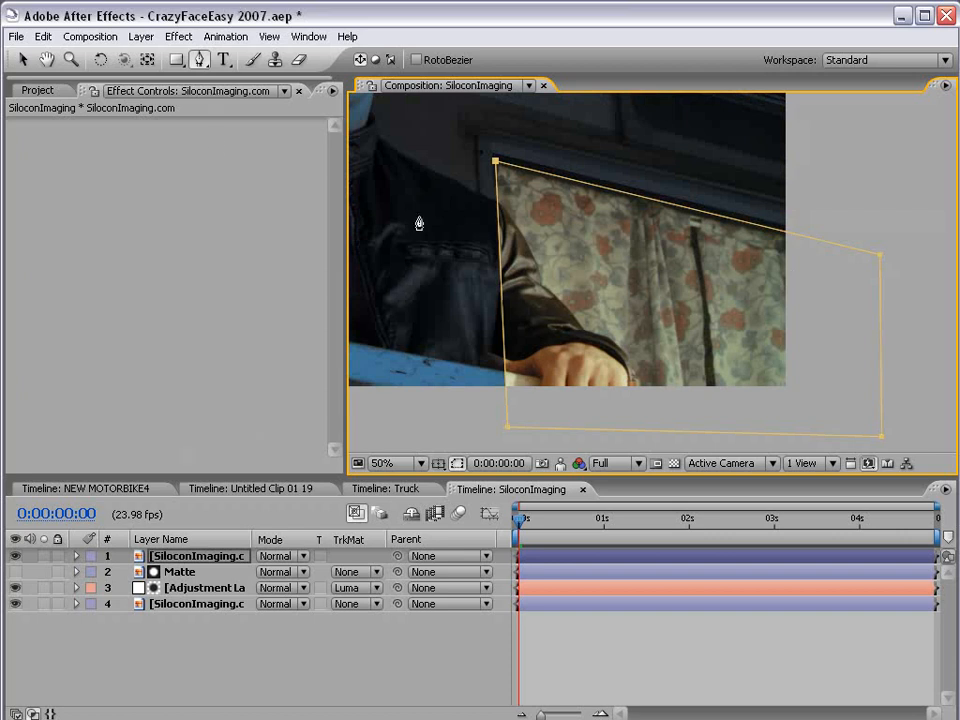
# Step: Draw a second closed Pen mask on the top layer following the man's shoulder, sleeve and hand in front of the curtains
pyautogui.click(409, 157)
pyautogui.moveTo(516, 231); pyautogui.dragTo(542, 273)
pyautogui.moveTo(578, 324); pyautogui.dragTo(626, 362)
pyautogui.click(630, 374)
pyautogui.click(628, 437)
pyautogui.click(466, 434)
pyautogui.click(409, 156)
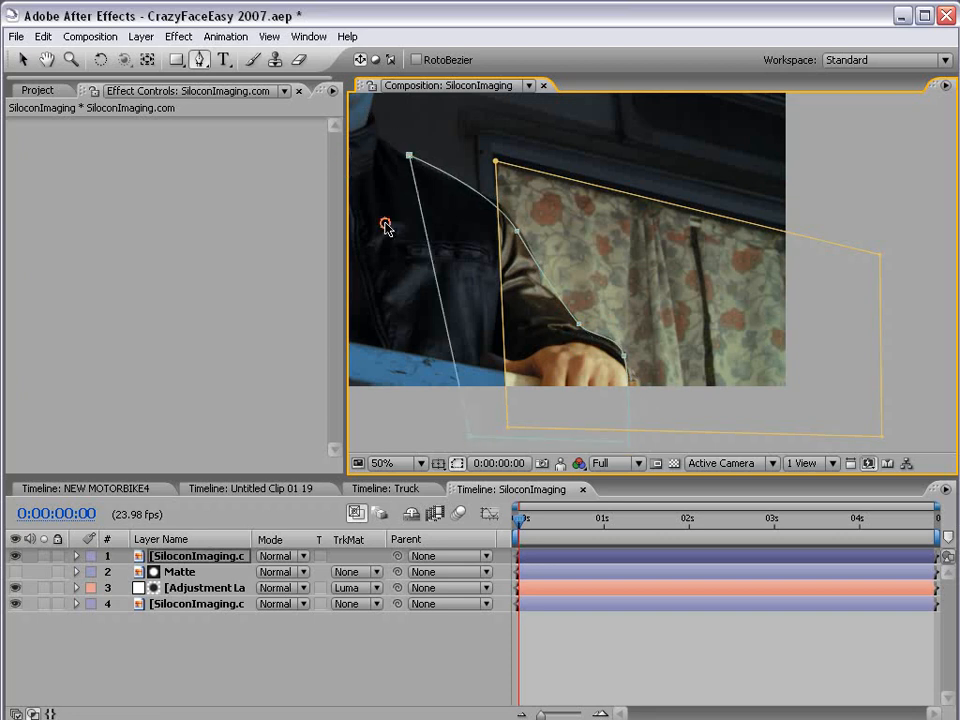
# Step: Reveal the top layer's mask properties and set Mask 2 to Subtract so the arm is cut out of the window
pyautogui.click(172, 558)
pyautogui.press('m')
pyautogui.press('m')
pyautogui.scroll(-2, 158, 603)
pyautogui.click(295, 618)
pyautogui.click(285, 628)
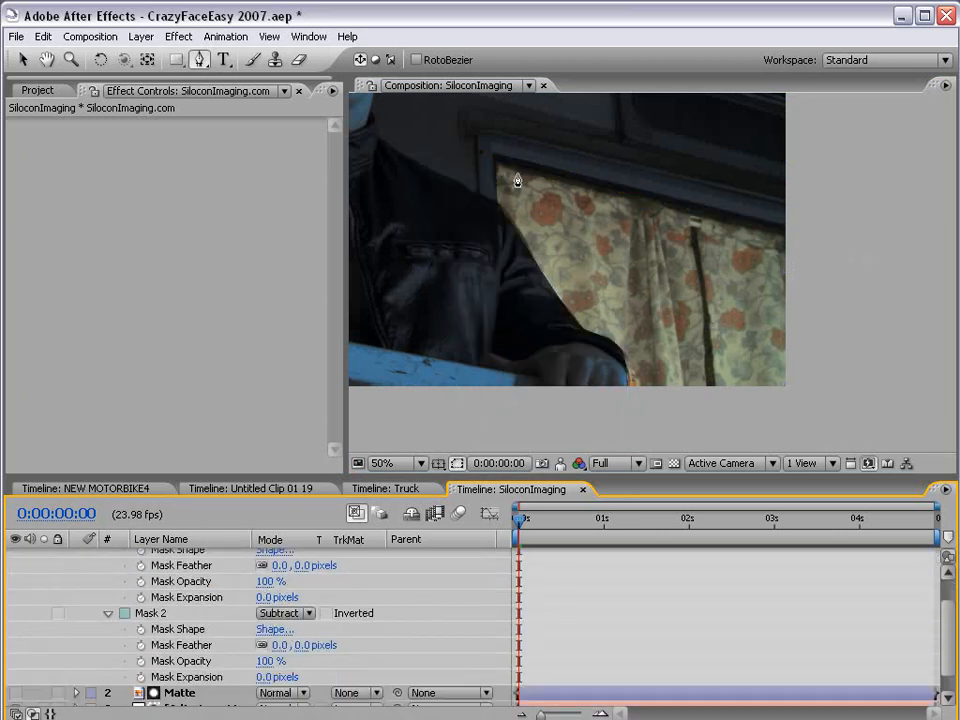
# Step: Examine the Mask 1 and Mask 2 edges around the curtained window and along the man's sleeve on the top layer
pyautogui.scroll(2, 544, 572)
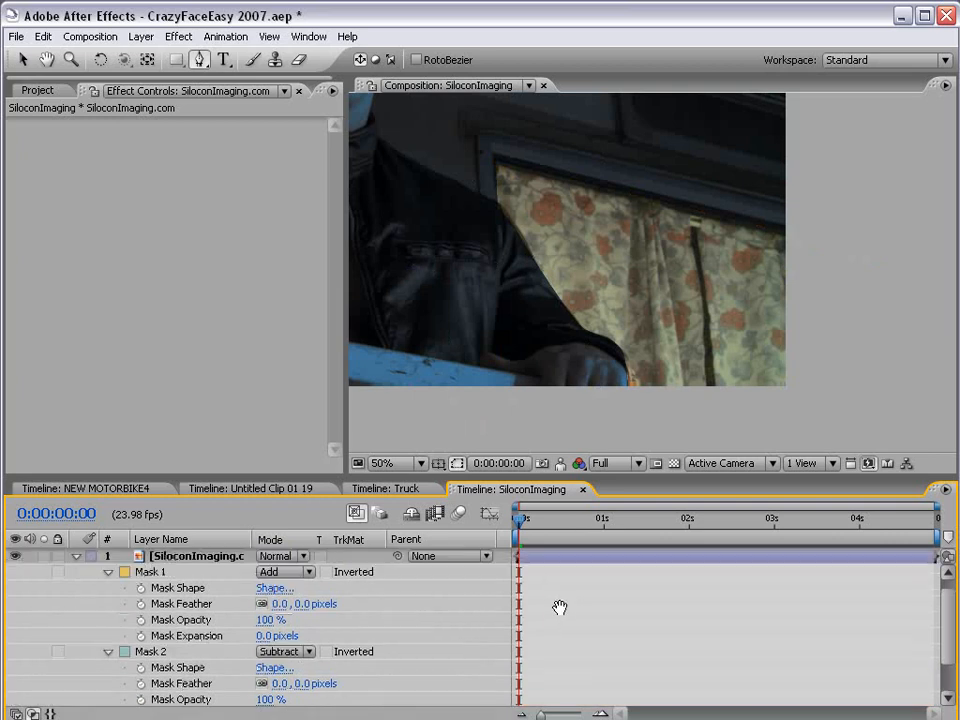
pyautogui.click(544, 558)
pyautogui.scroll(1, 520, 247)
pyautogui.moveTo(397, 188); pyautogui.dragTo(484, 243)
pyautogui.press('v')
pyautogui.click(289, 534)
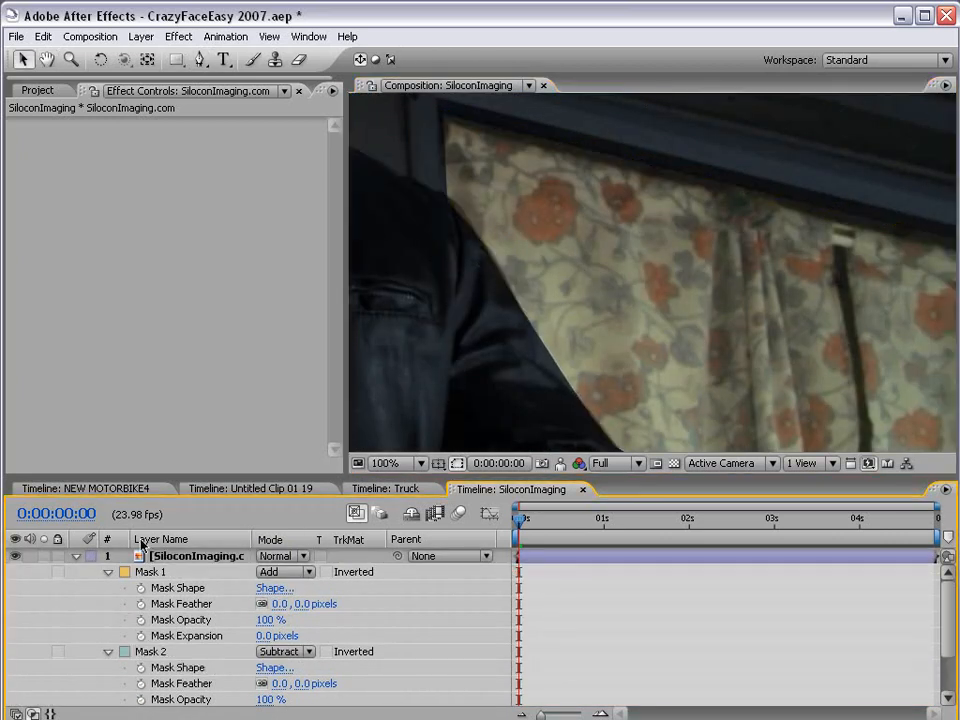
pyautogui.click(153, 573)
pyautogui.scroll(-1, 558, 122)
pyautogui.moveTo(667, 298); pyautogui.dragTo(568, 193)
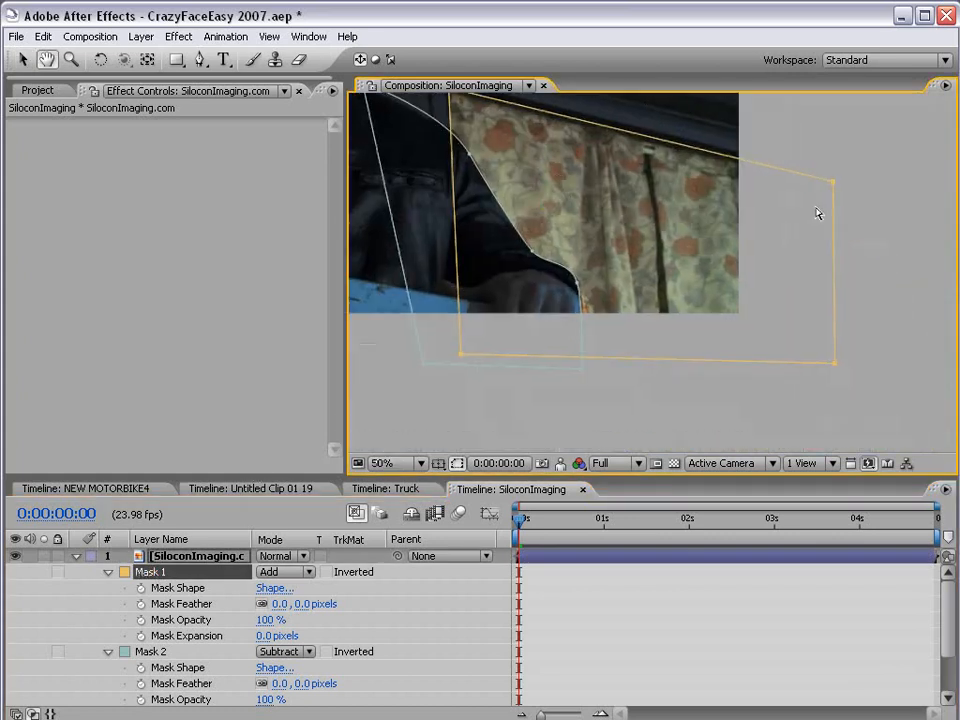
pyautogui.click(160, 655)
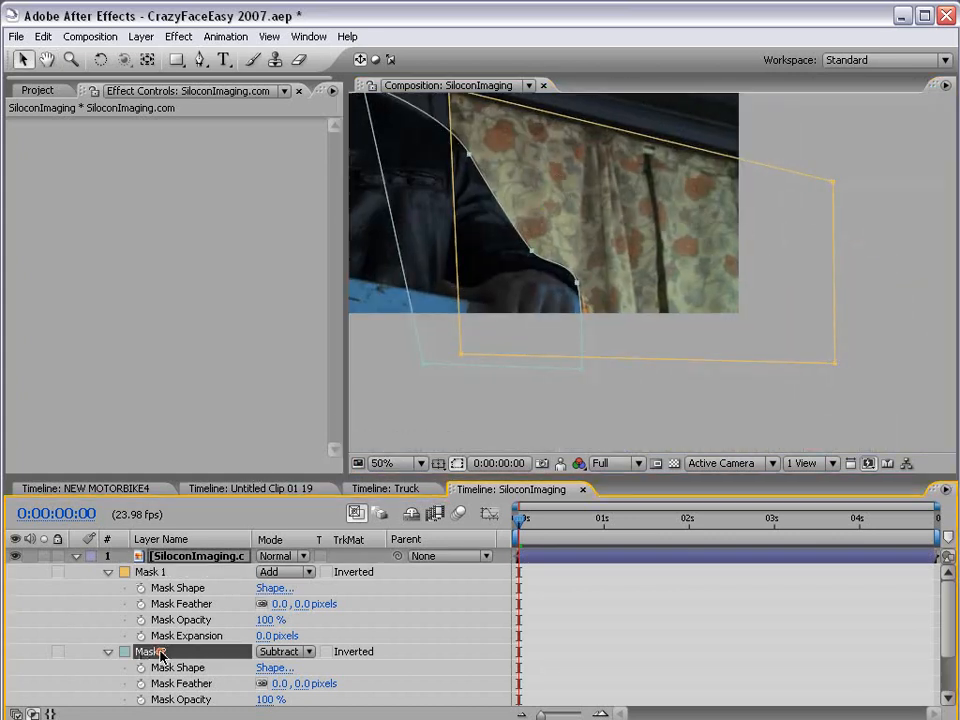
pyautogui.moveTo(431, 148); pyautogui.dragTo(489, 199)
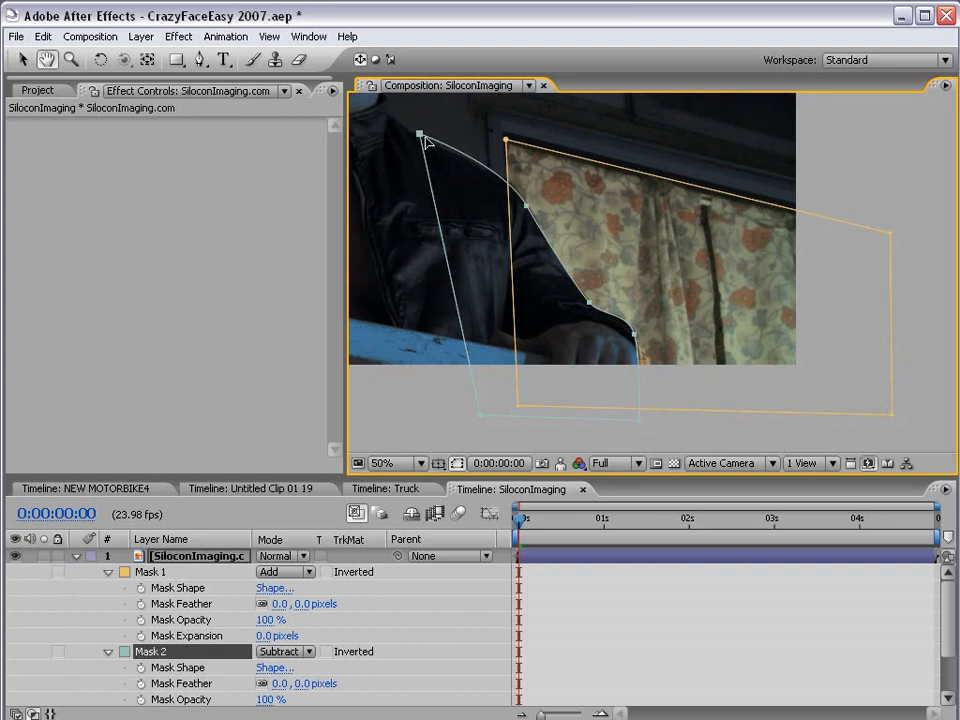
pyautogui.click(610, 561)
pyautogui.press('v')
pyautogui.click(592, 609)
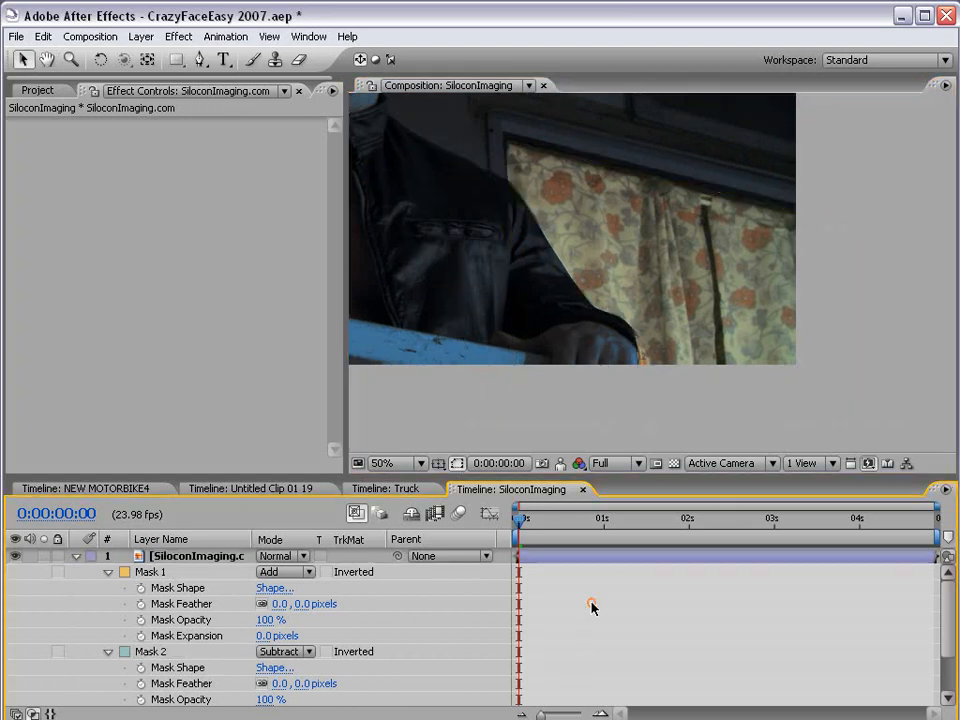
# Step: Set the Mask Feather of both Mask 1 and Mask 2 on the top layer to 2 pixels
pyautogui.click(305, 604)
pyautogui.write('2')
pyautogui.press('Return')
pyautogui.scroll(-2, 418, 568)
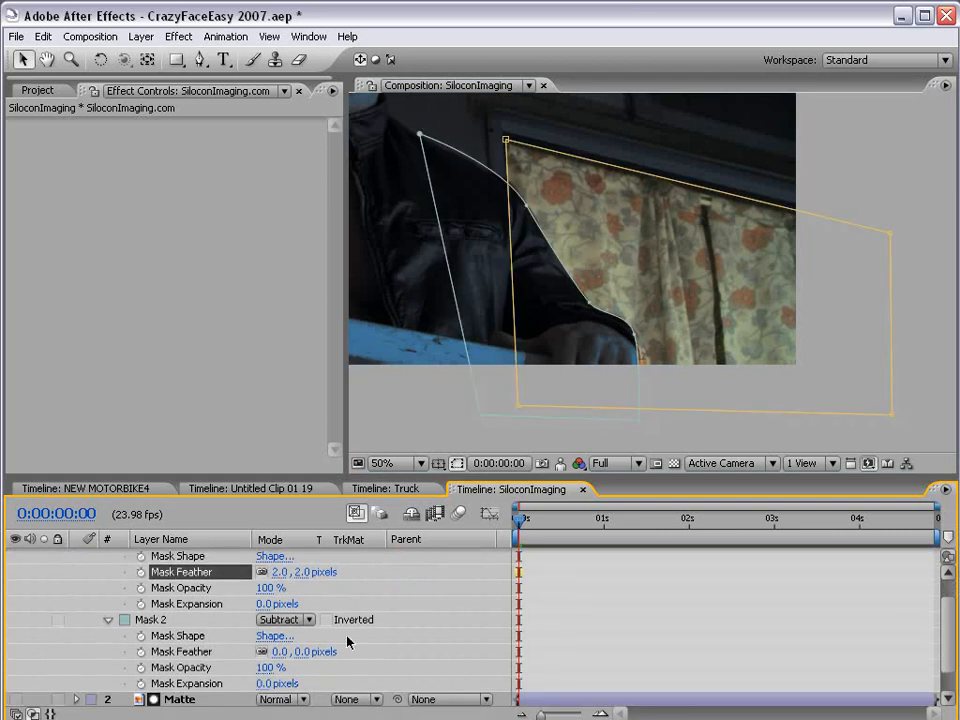
pyautogui.click(302, 652)
pyautogui.write('2')
pyautogui.press('Return')
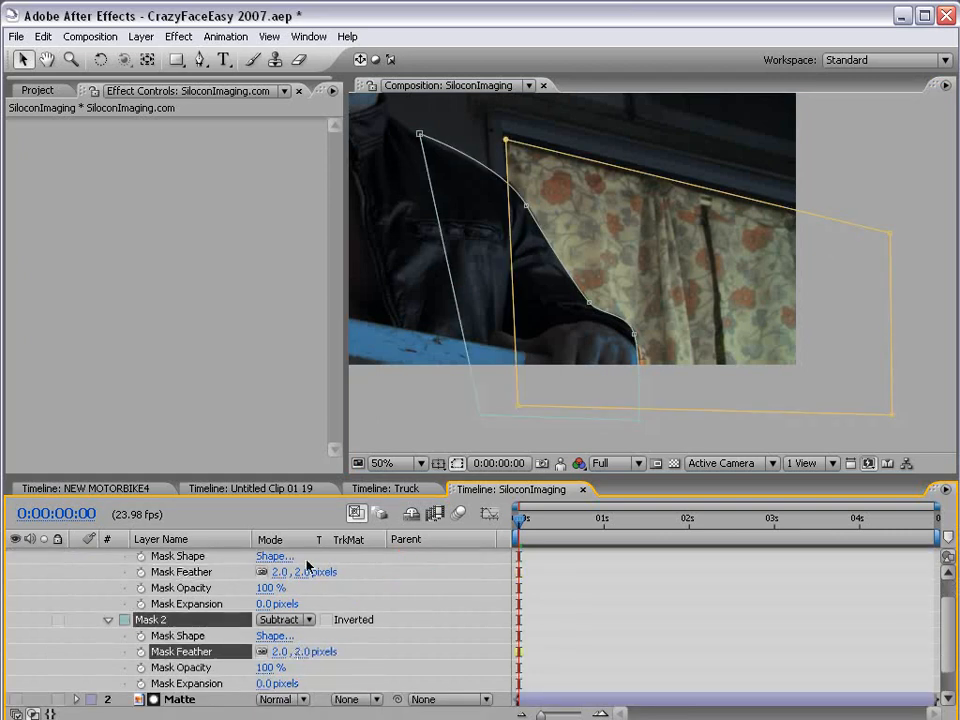
pyautogui.click(572, 613)
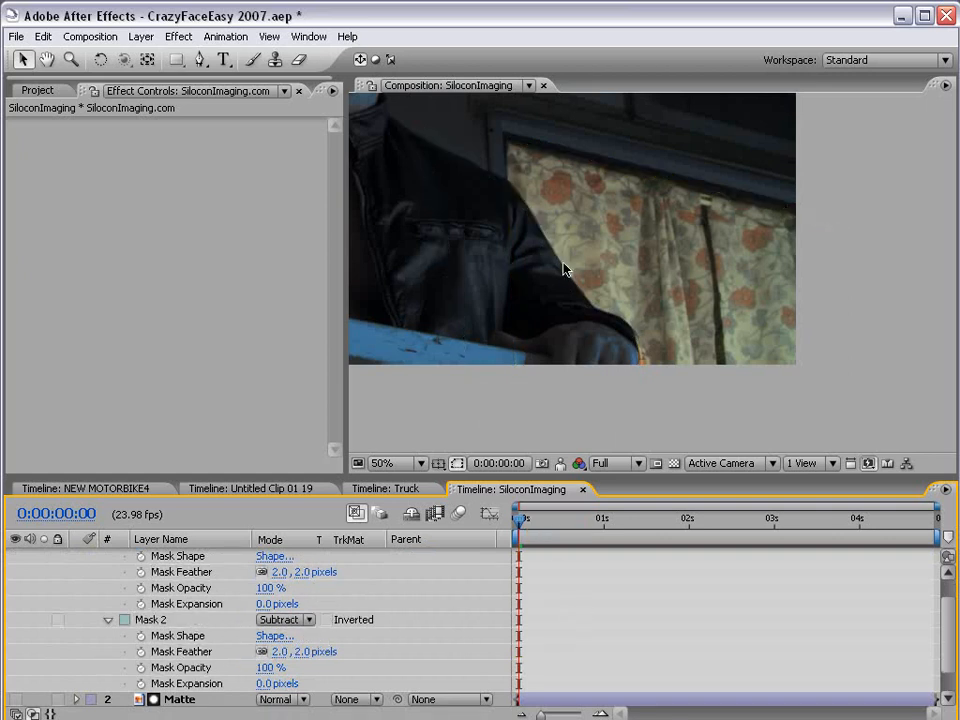
# Step: Apply a Curves effect to the top SiloconImaging.com layer and raise the RGB curve's midpoint slightly to brighten the curtains
pyautogui.moveTo(546, 567); pyautogui.dragTo(553, 598)
pyautogui.click(546, 557)
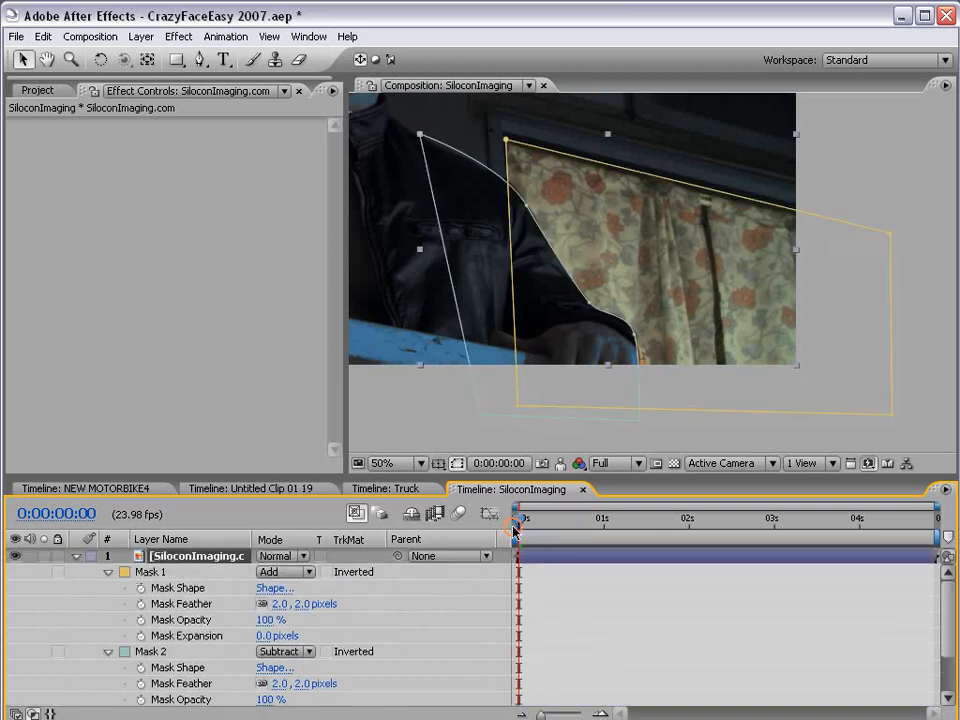
pyautogui.click(181, 38)
pyautogui.moveTo(332, 226)
pyautogui.click(420, 430)
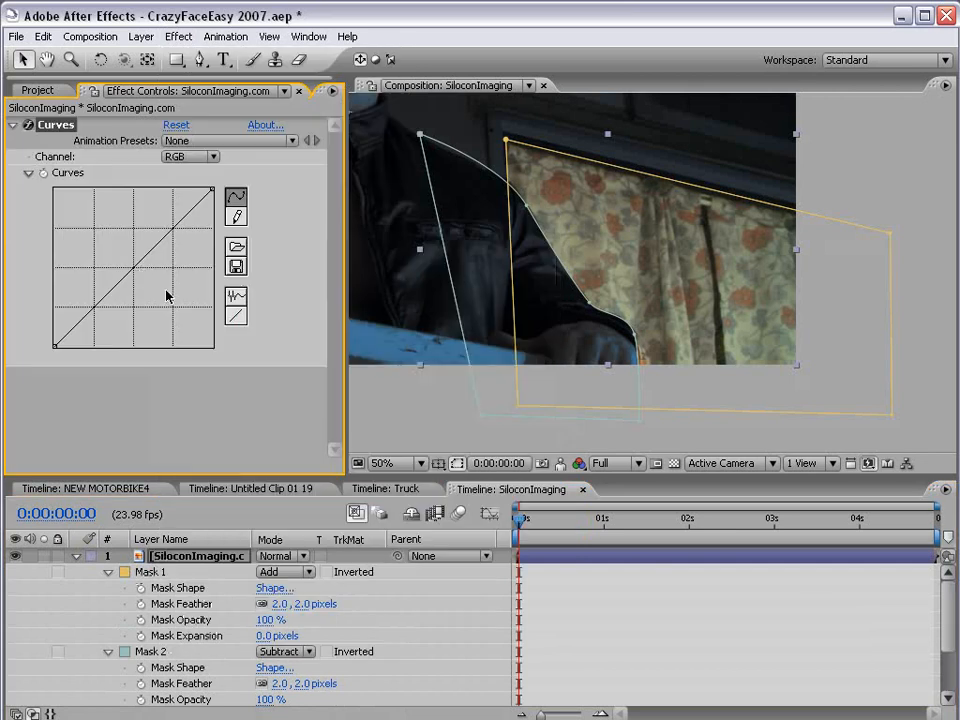
pyautogui.moveTo(130, 272); pyautogui.dragTo(123, 259)
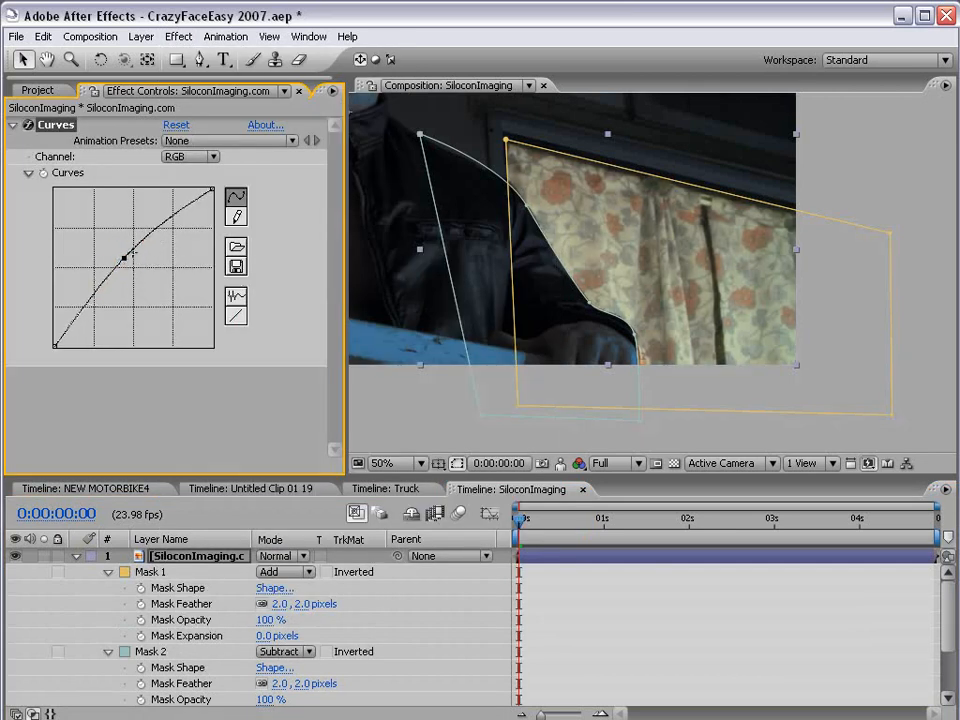
# Step: Warm the curtains in the top layer's Curves effect by raising the Red curve's midpoint and lowering the Blue curve's slightly
pyautogui.click(212, 157)
pyautogui.click(185, 172)
pyautogui.moveTo(136, 267); pyautogui.dragTo(128, 260)
pyautogui.click(189, 188)
pyautogui.moveTo(139, 263); pyautogui.dragTo(139, 271)
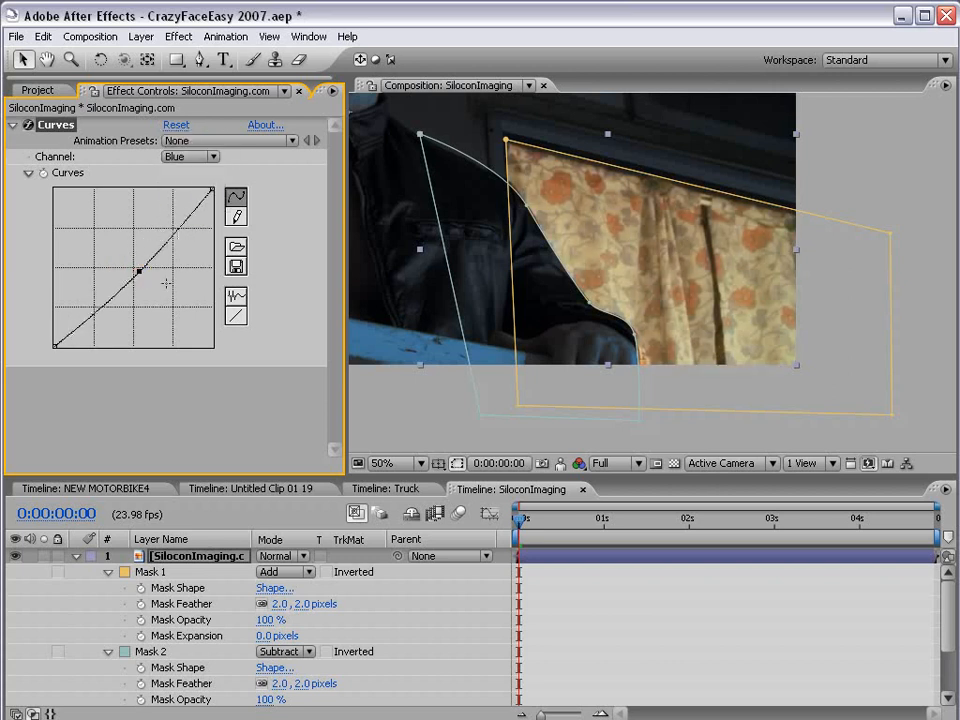
pyautogui.click(617, 591)
# Step: Apply a Glow effect to the top SiloconImaging.com layer with a Glow Radius of 48 and a Glow Intensity of 0.4
pyautogui.scroll(-3, 713, 269)
pyautogui.scroll(1, 700, 280)
pyautogui.moveTo(536, 292); pyautogui.dragTo(589, 325)
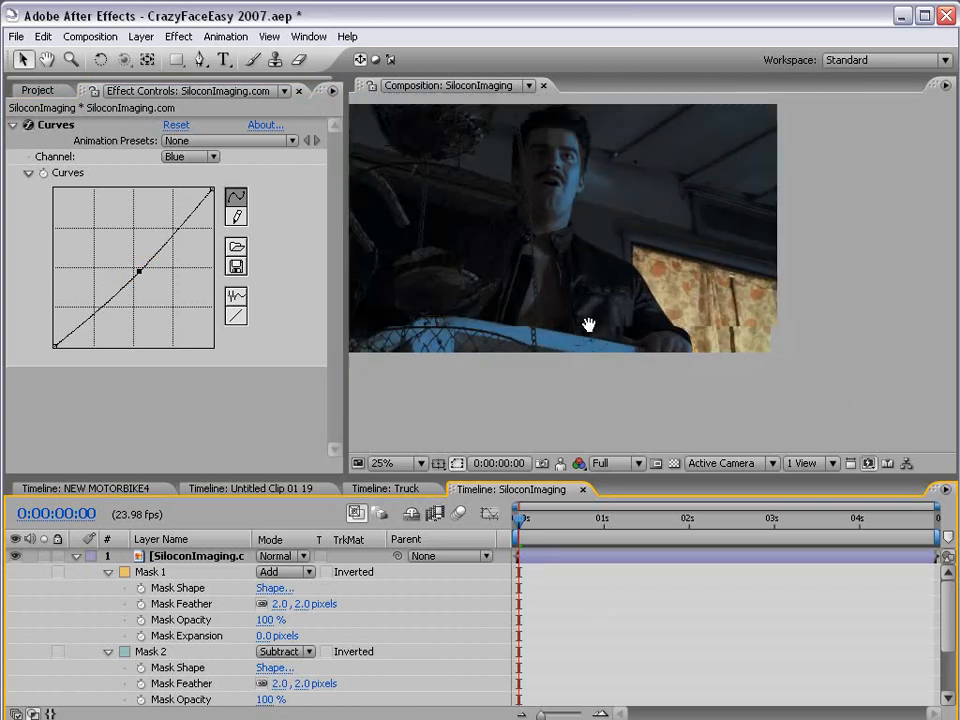
pyautogui.click(574, 552)
pyautogui.click(179, 37)
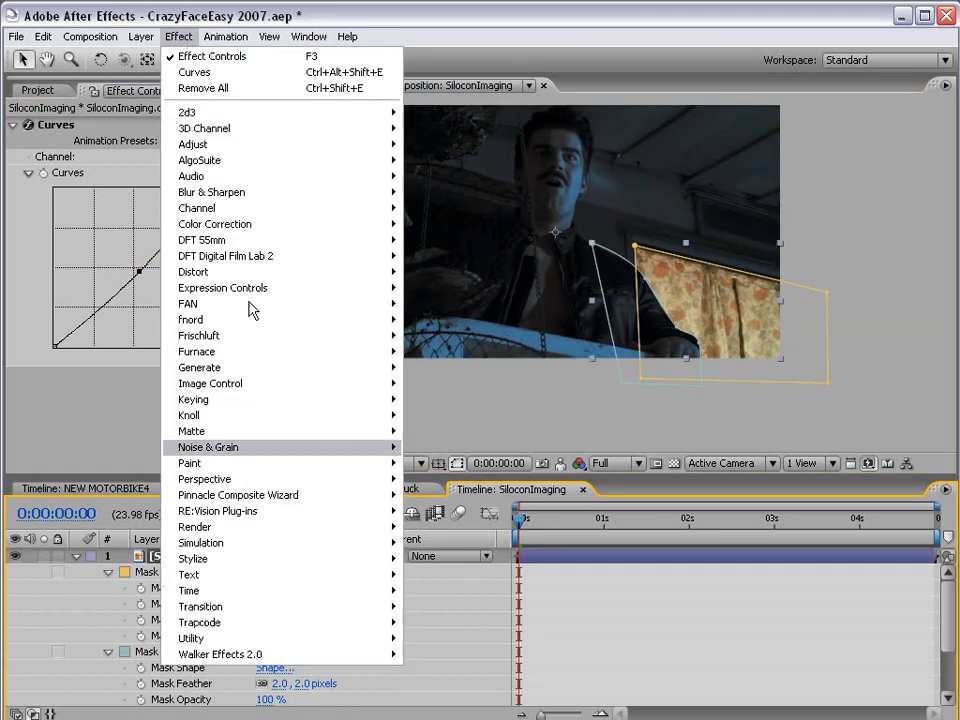
pyautogui.moveTo(245, 562)
pyautogui.click(428, 686)
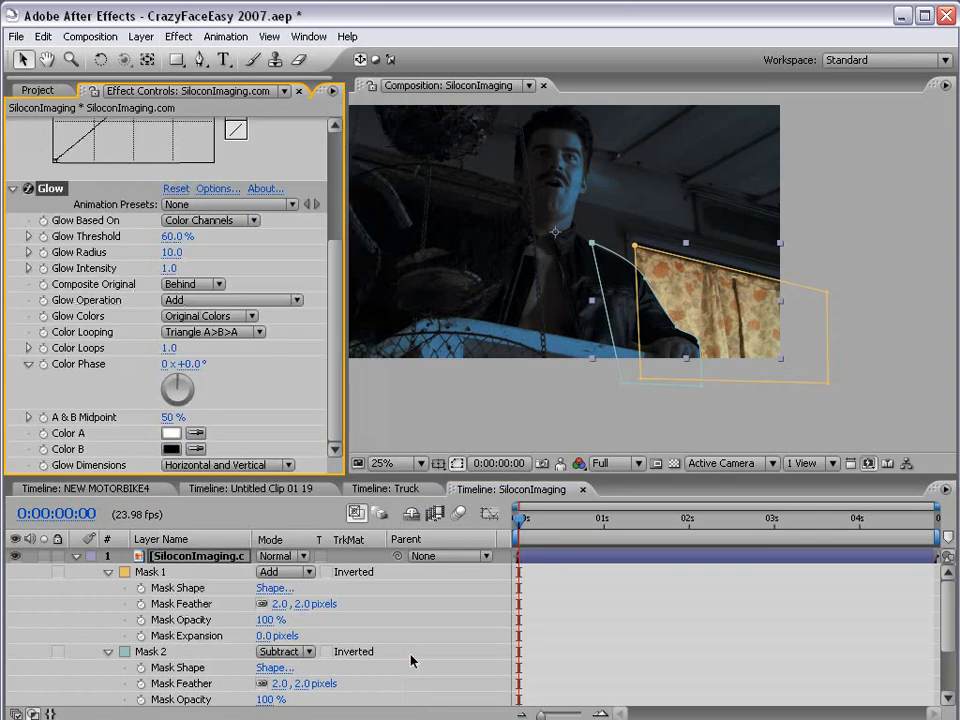
pyautogui.moveTo(174, 254); pyautogui.dragTo(242, 254)
pyautogui.moveTo(169, 270); pyautogui.dragTo(112, 271)
pyautogui.click(702, 617)
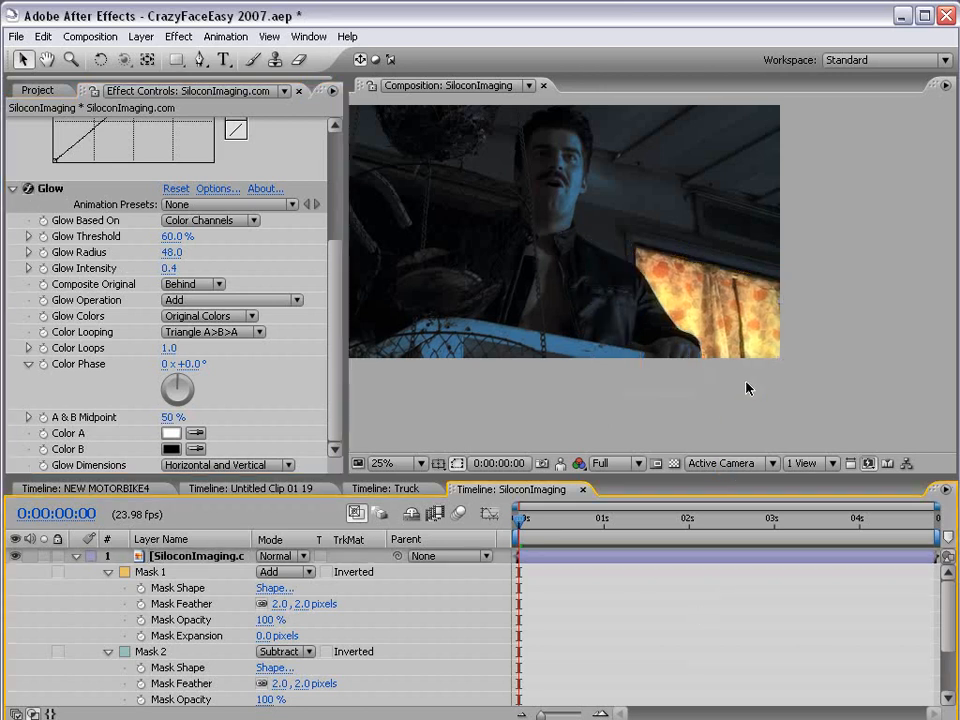
# Step: Review the glowing curtain window against the whole darkened shot in the composition view
pyautogui.press('space')
pyautogui.moveTo(657, 309); pyautogui.dragTo(714, 356)
pyautogui.press('`')
pyautogui.press('`')
pyautogui.press('.')
pyautogui.press(',')
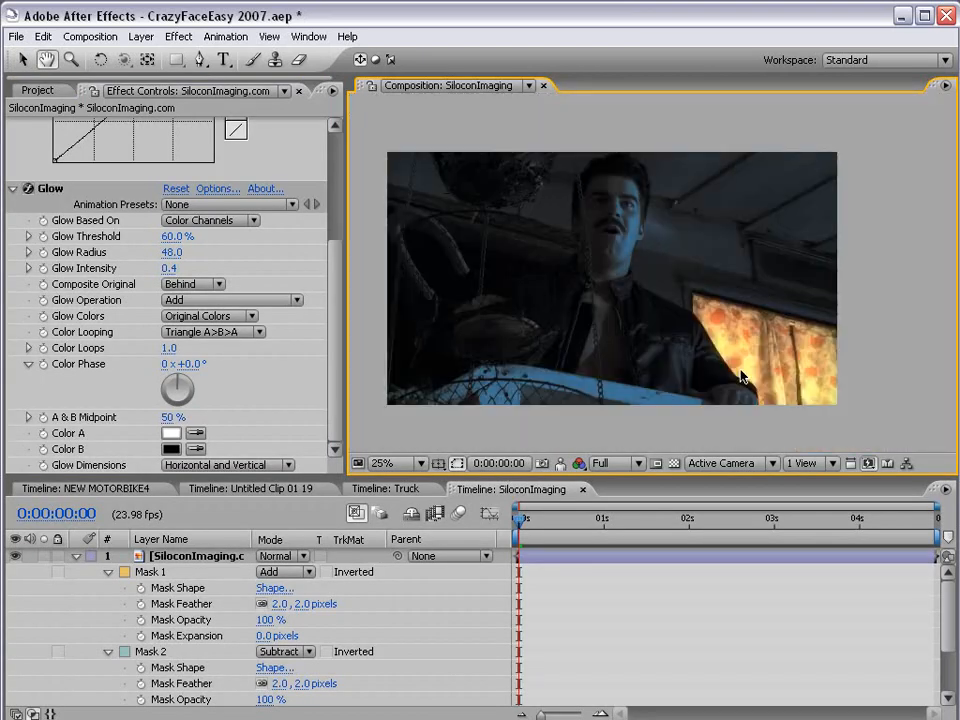
# Step: Shift the adjustment layer's Curves highlights from blue to warm by raising the Red midpoint and pulling the Blue midpoint below the diagonal
pyautogui.click(76, 557)
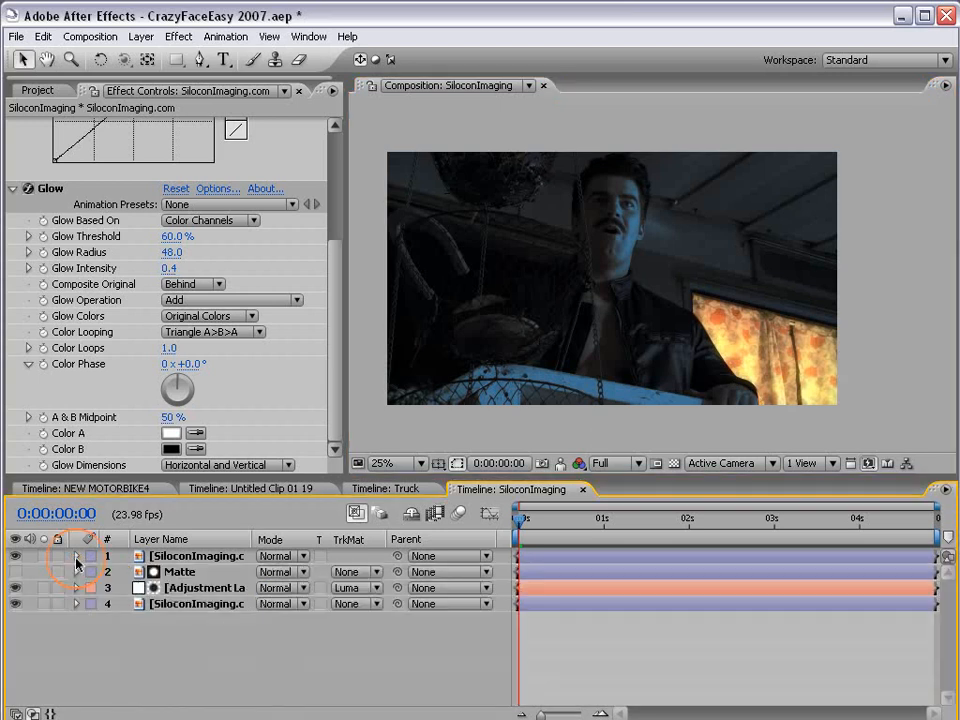
pyautogui.click(150, 588)
pyautogui.click(190, 156)
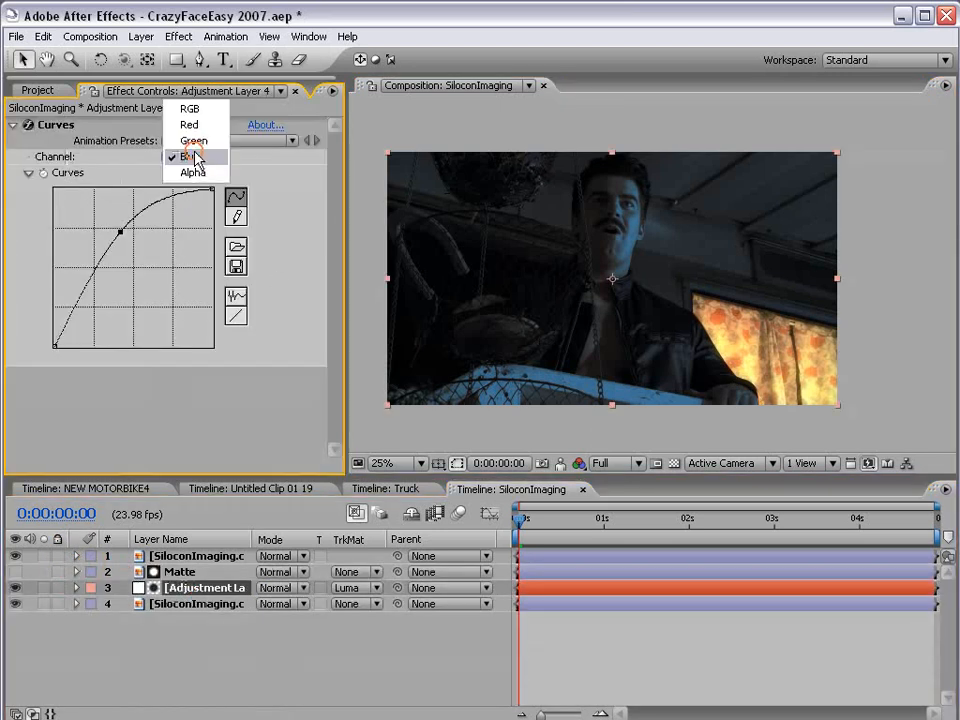
pyautogui.click(199, 125)
pyautogui.moveTo(152, 279); pyautogui.dragTo(129, 257)
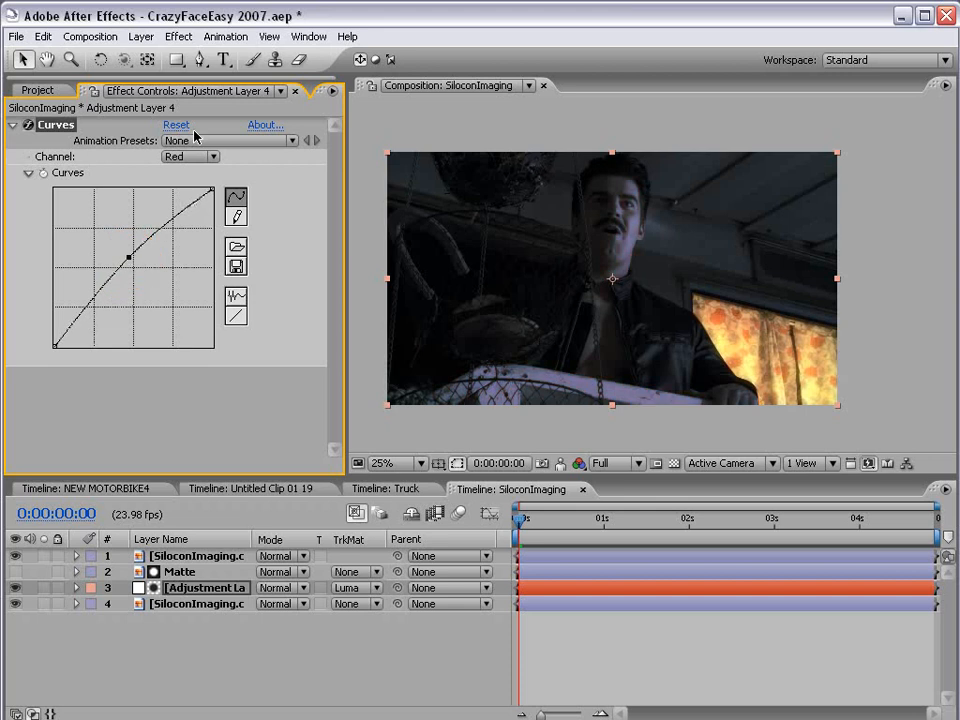
pyautogui.click(199, 156)
pyautogui.click(191, 188)
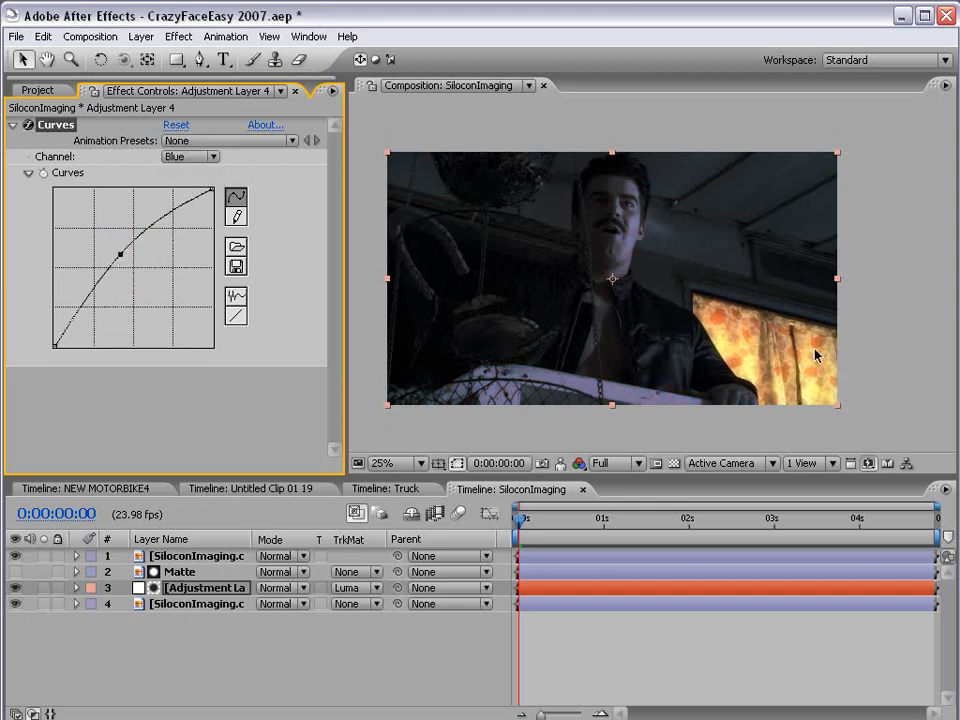
pyautogui.moveTo(120, 254); pyautogui.dragTo(142, 271)
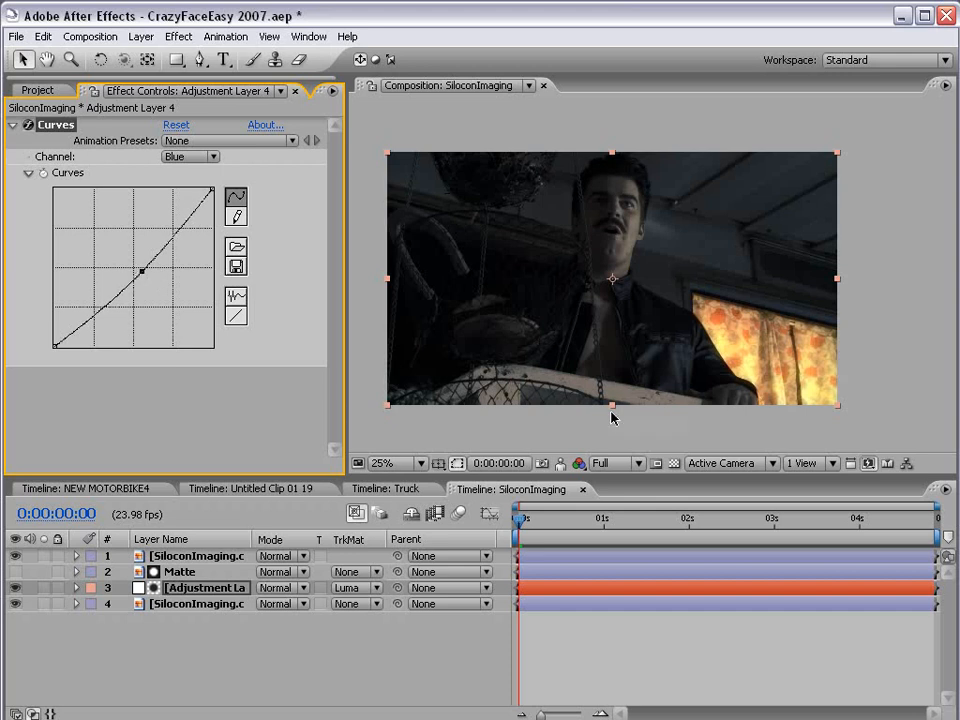
# Step: Switch to the Truck composition
pyautogui.click(390, 489)
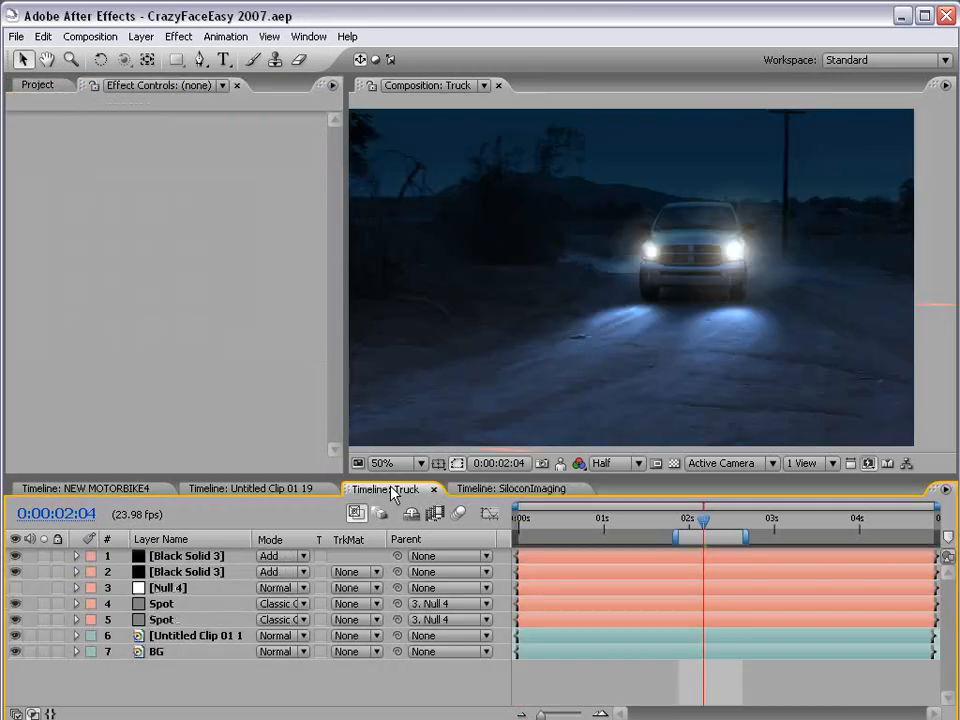